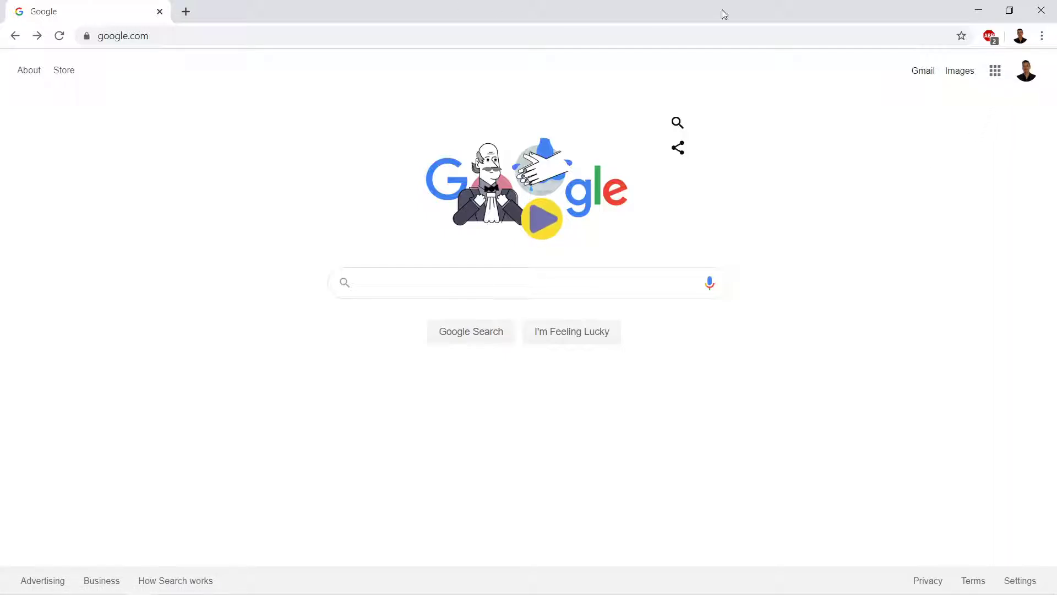
# Open Google Drive from the Google apps menu.
pyautogui.click(996, 72)
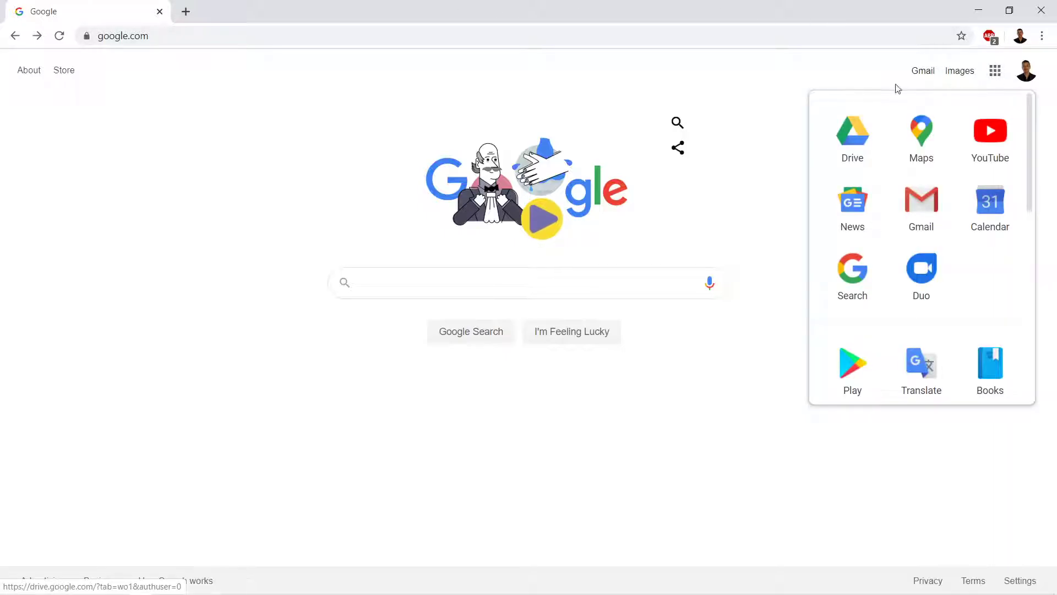
pyautogui.click(853, 133)
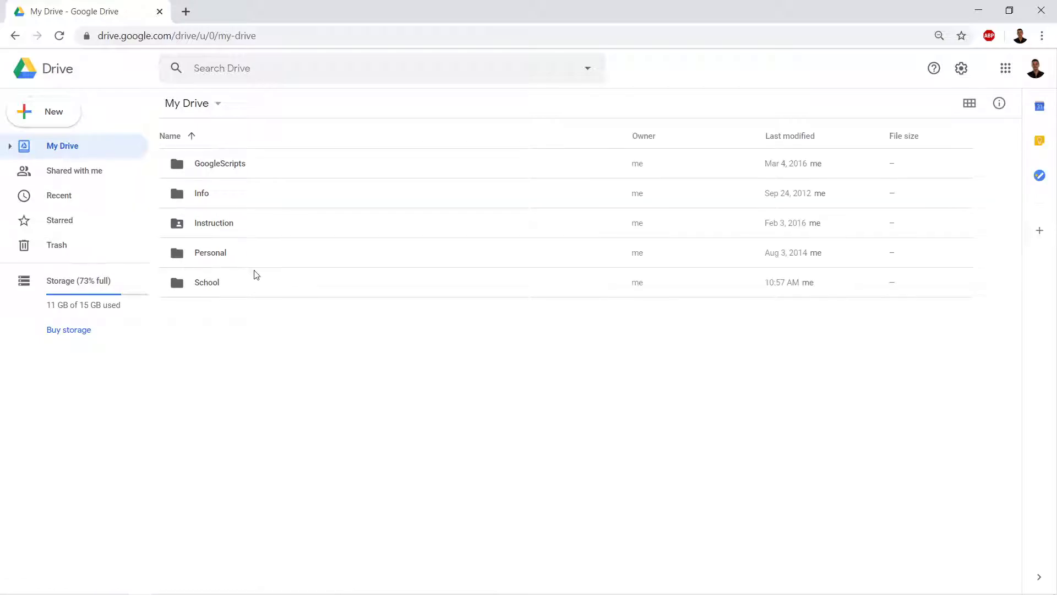
# Open the portfolio site for editing from Drive's School › 6th Grade folder.
pyautogui.doubleClick(213, 286)
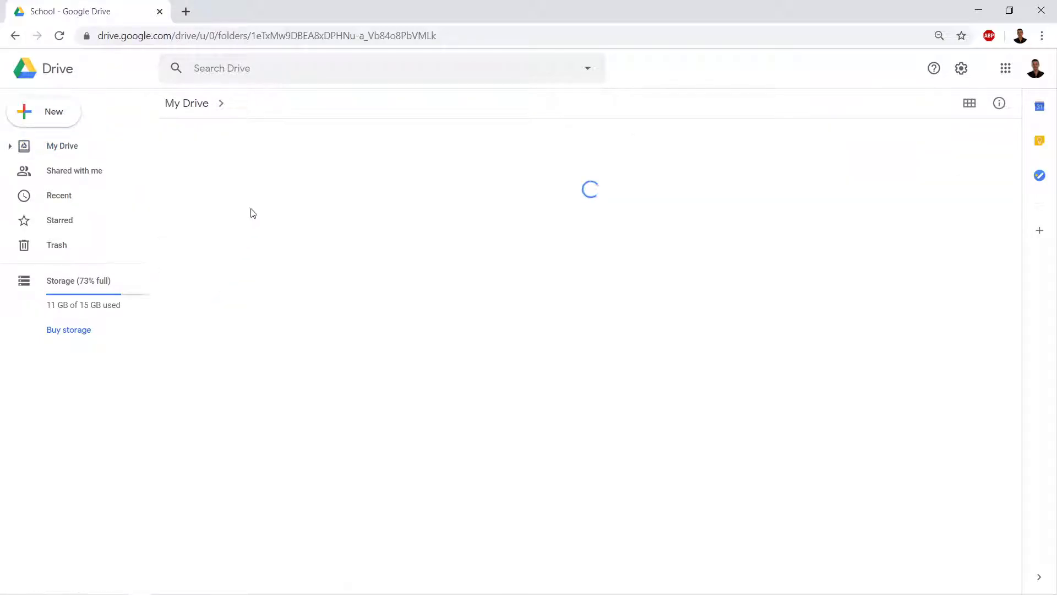
pyautogui.doubleClick(220, 170)
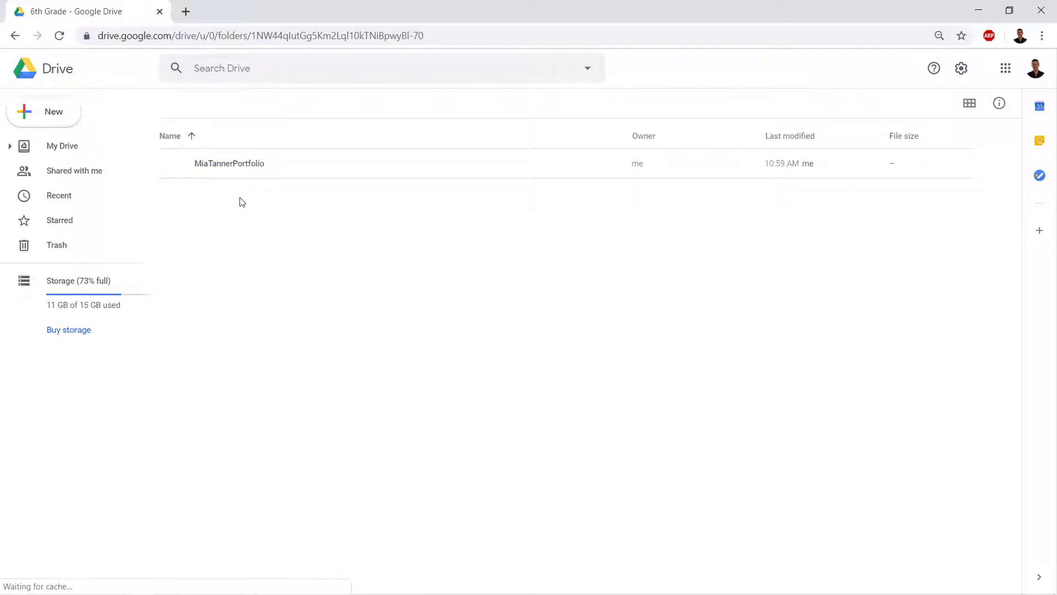
pyautogui.doubleClick(241, 161)
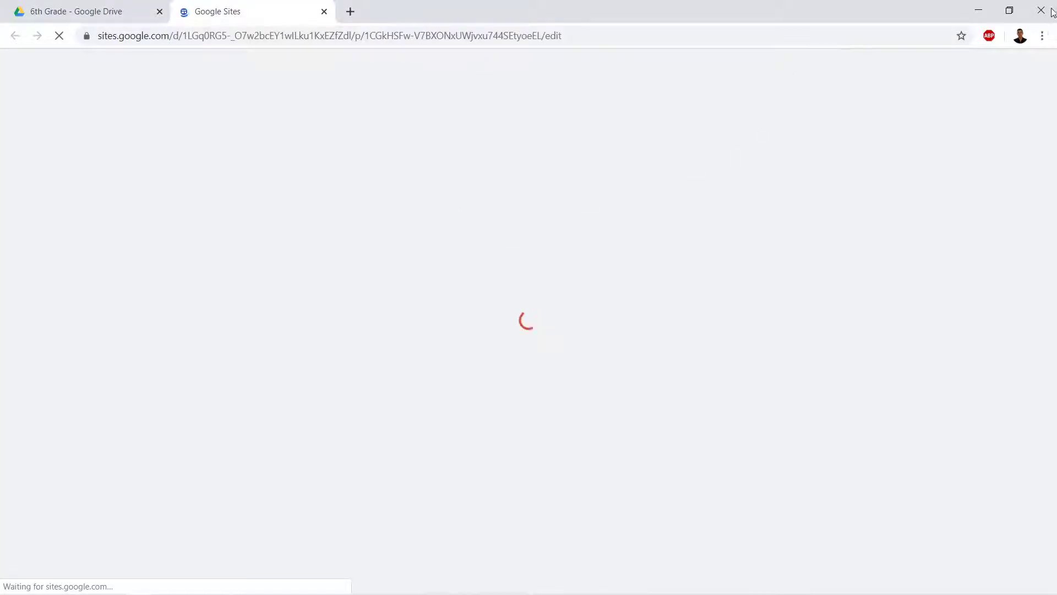
# Restore and reposition Chrome, minimize the emulator and Explorer, then widen Chrome to show all page links.
pyautogui.click(1009, 10)
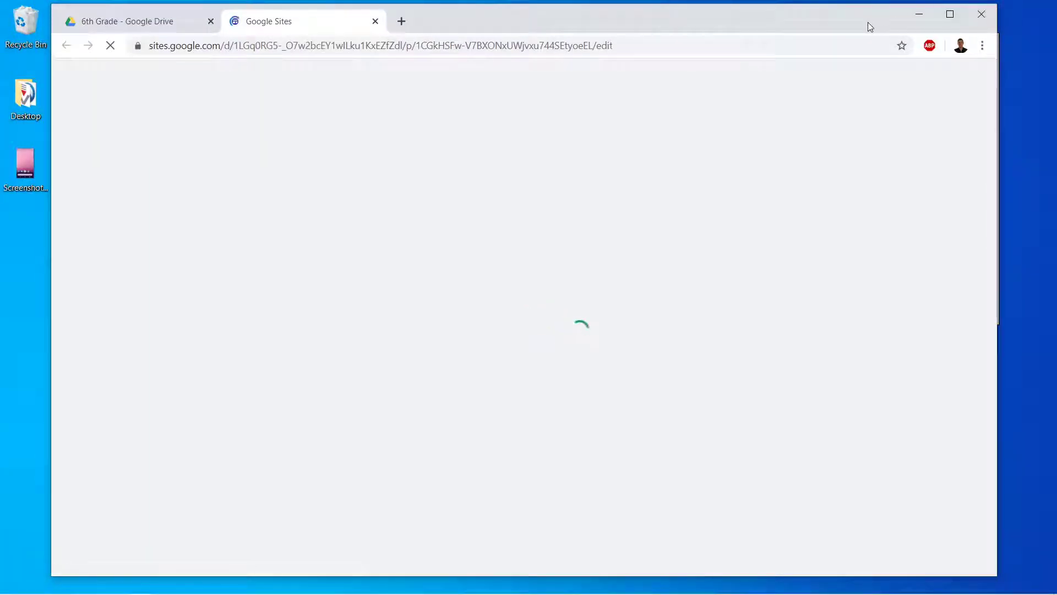
pyautogui.moveTo(870, 27); pyautogui.dragTo(823, 24)
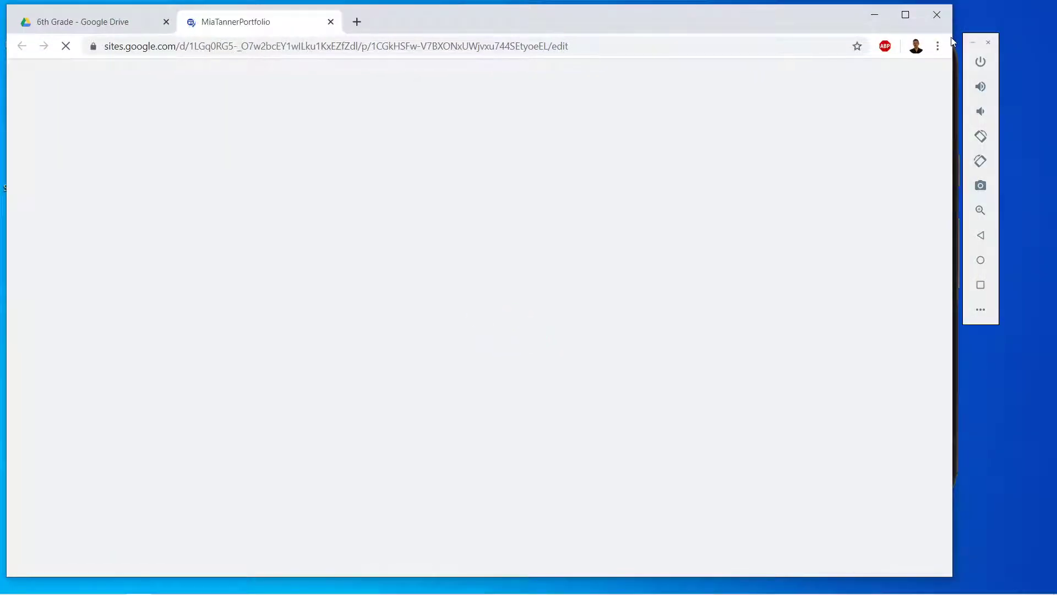
pyautogui.moveTo(953, 41); pyautogui.dragTo(765, 41)
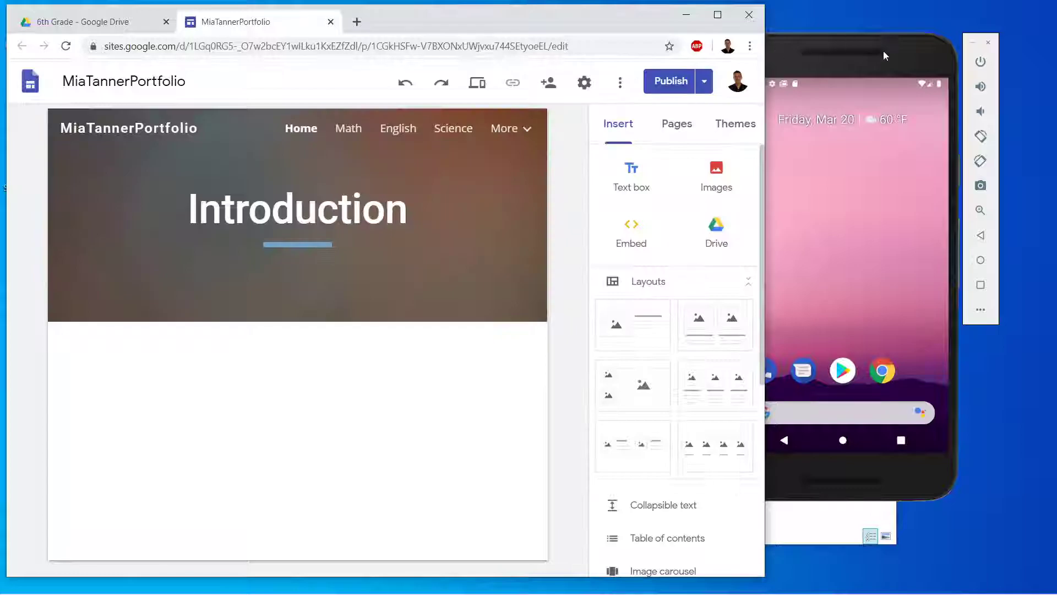
pyautogui.click(921, 50)
pyautogui.click(973, 42)
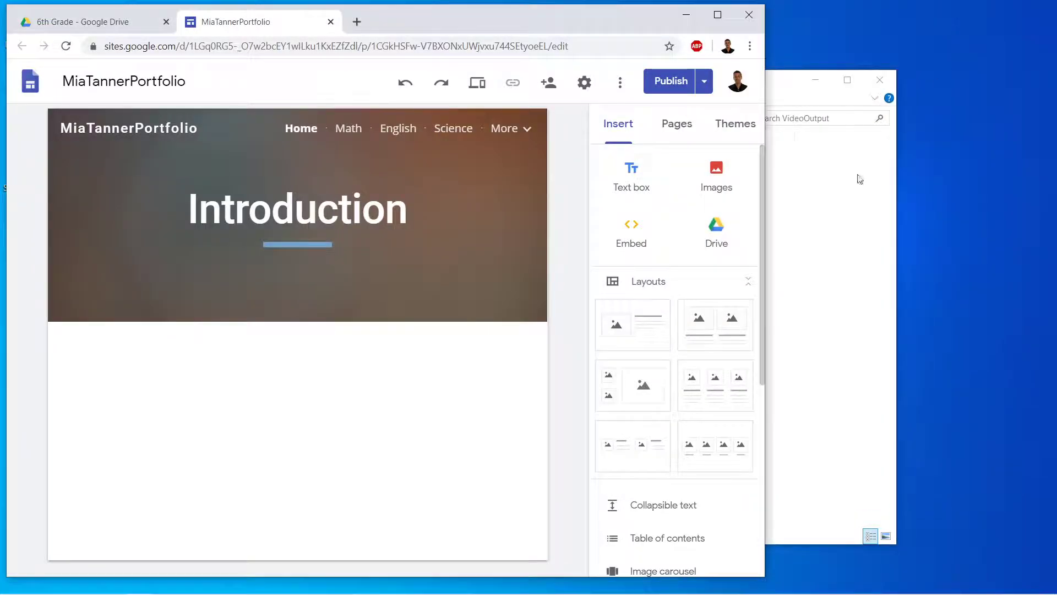
pyautogui.click(815, 80)
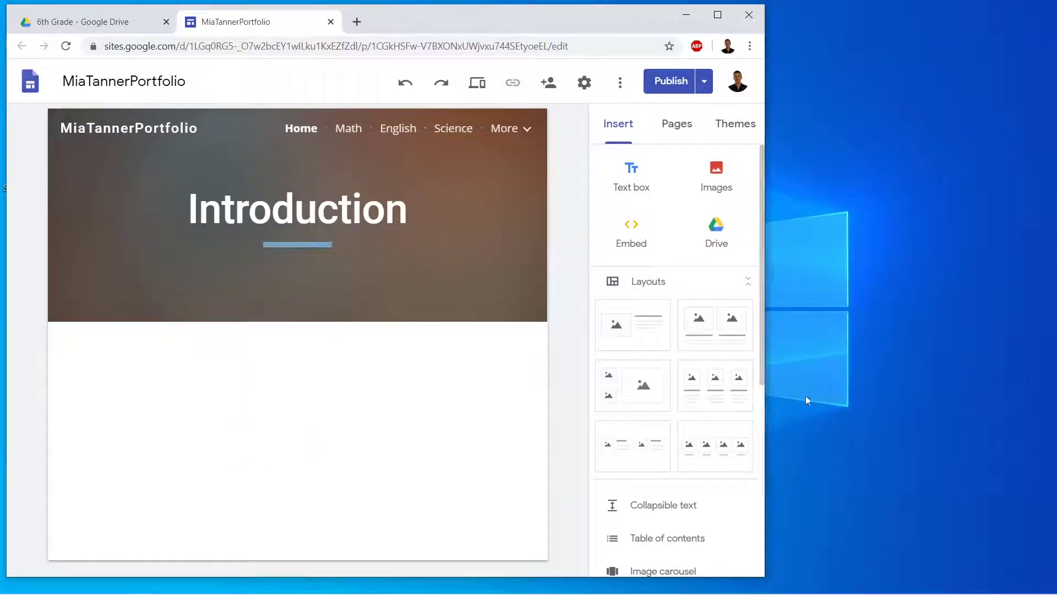
pyautogui.moveTo(768, 422); pyautogui.dragTo(840, 422)
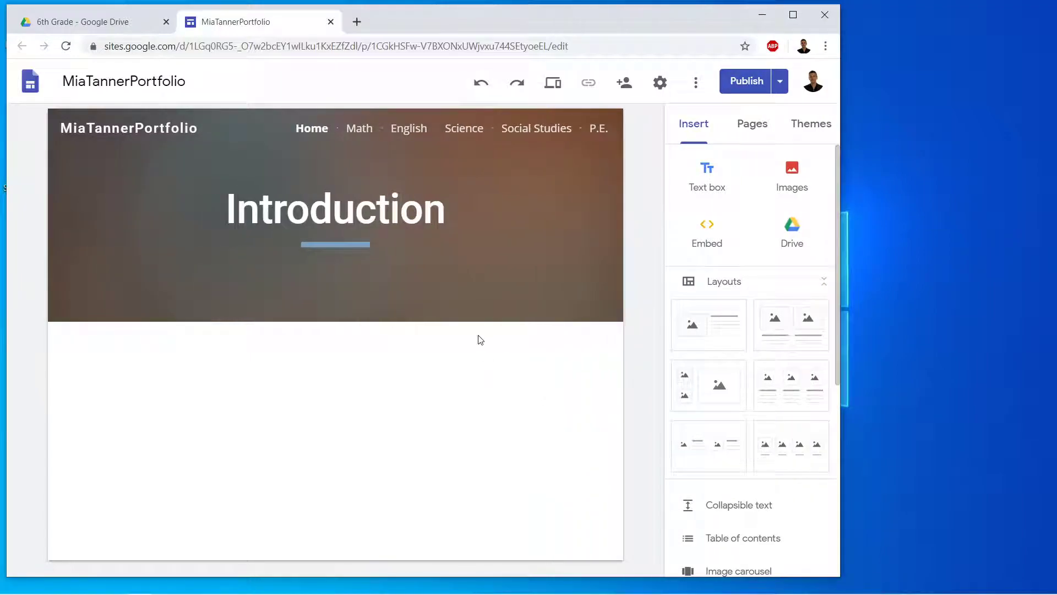
# Insert two-column, mixed-image, three-column, four-column and image-plus-text layouts below the Introduction banner.
pyautogui.click(384, 191)
pyautogui.click(780, 329)
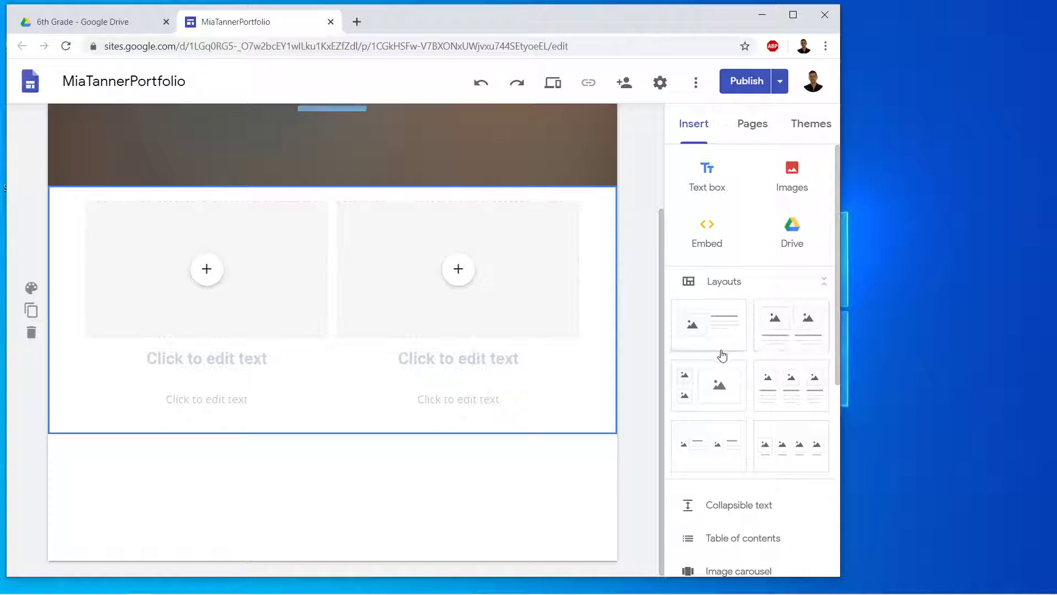
pyautogui.click(724, 378)
pyautogui.click(776, 378)
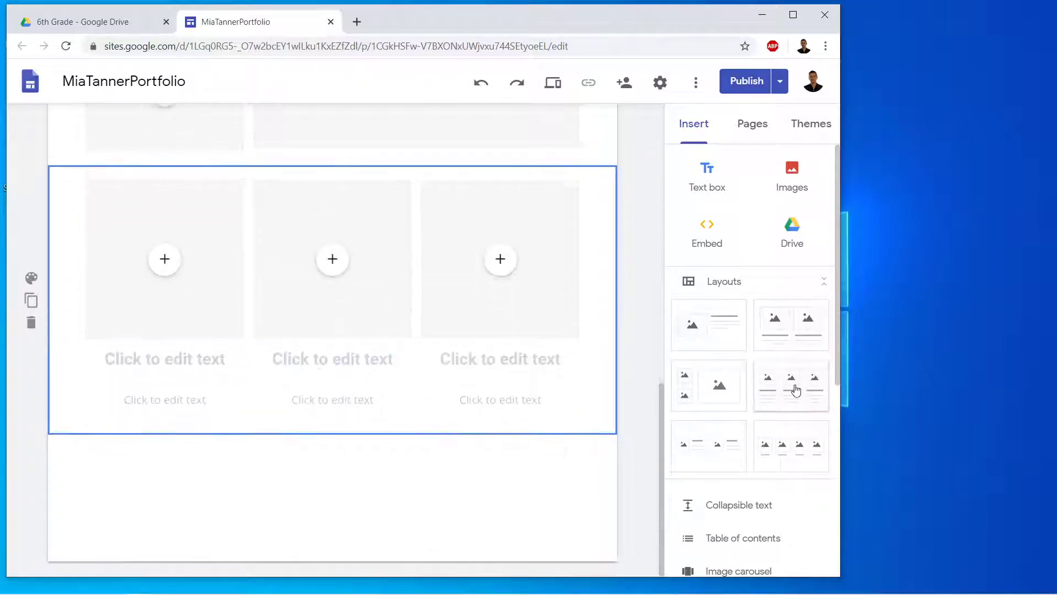
pyautogui.click(779, 434)
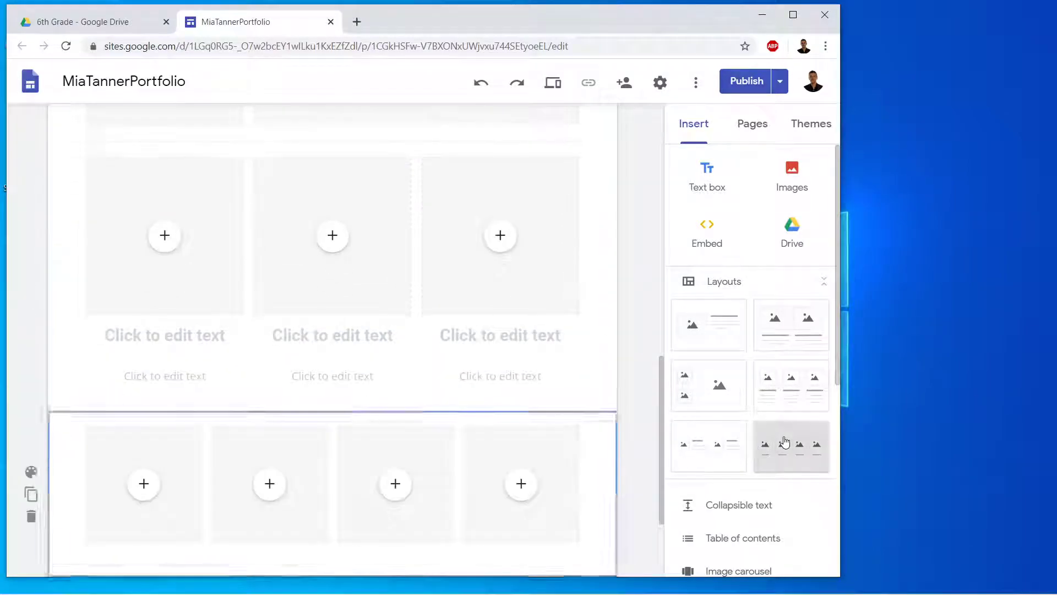
pyautogui.click(714, 325)
# Delete the two-column, large-image, three-column and four-column sections, keeping only image-plus-text.
pyautogui.scroll(7, 538, 449)
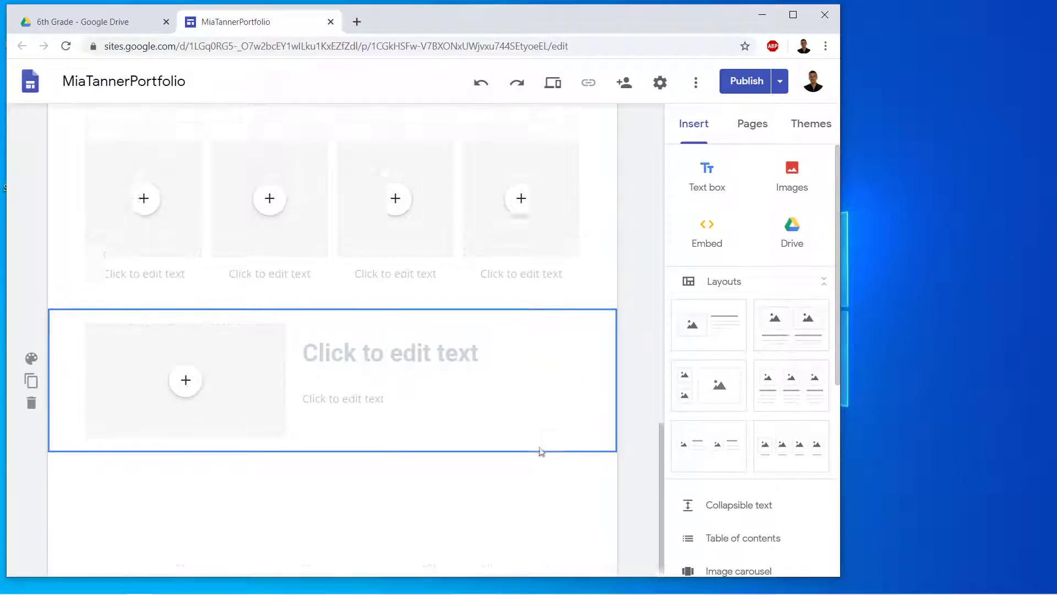
pyautogui.scroll(5, 540, 448)
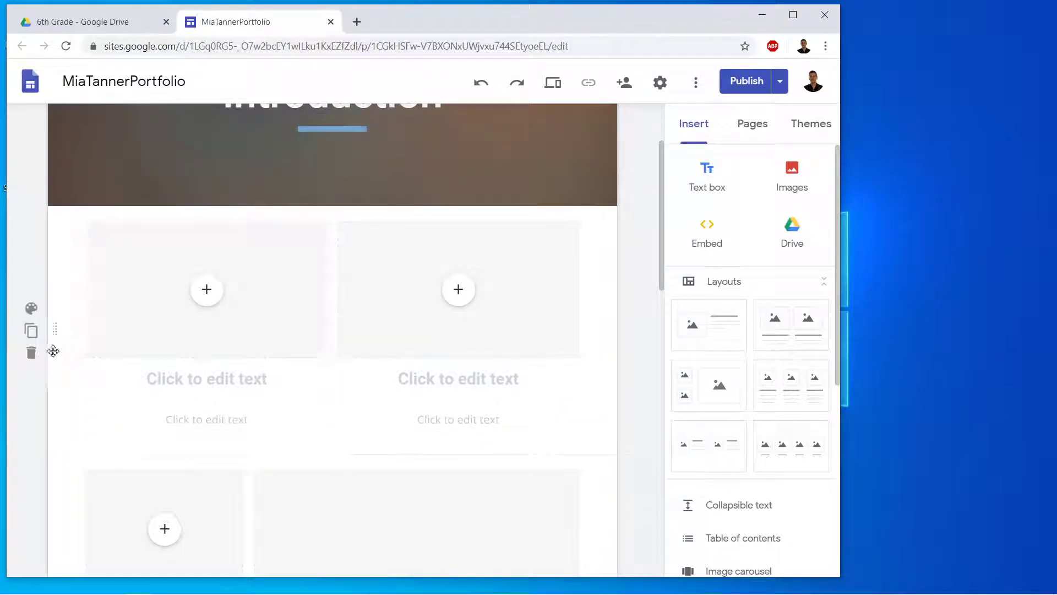
pyautogui.click(31, 355)
pyautogui.click(30, 479)
pyautogui.scroll(-4, 32, 472)
pyautogui.click(31, 264)
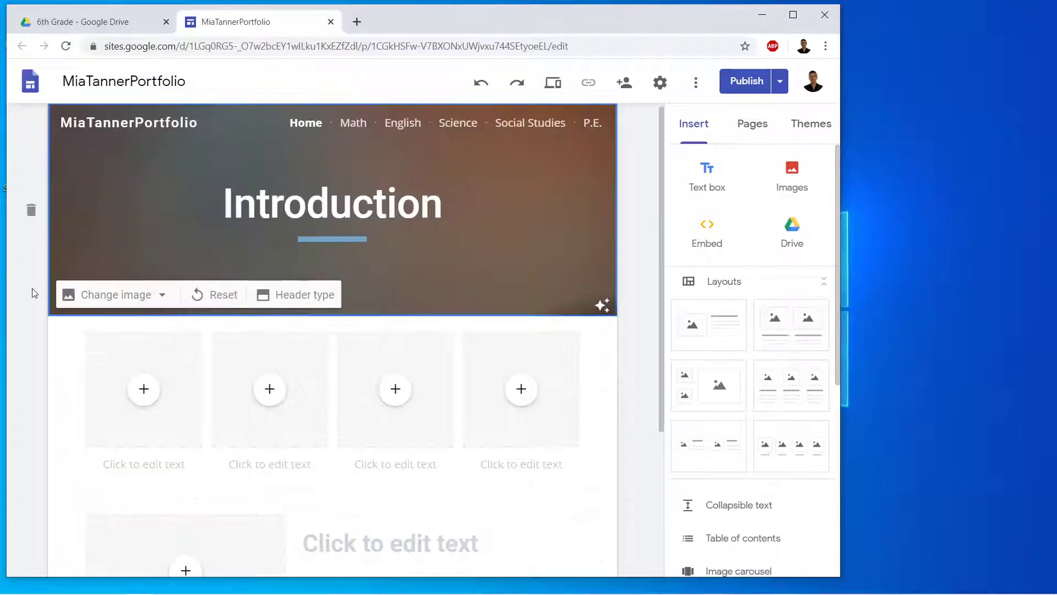
pyautogui.scroll(-4, 32, 292)
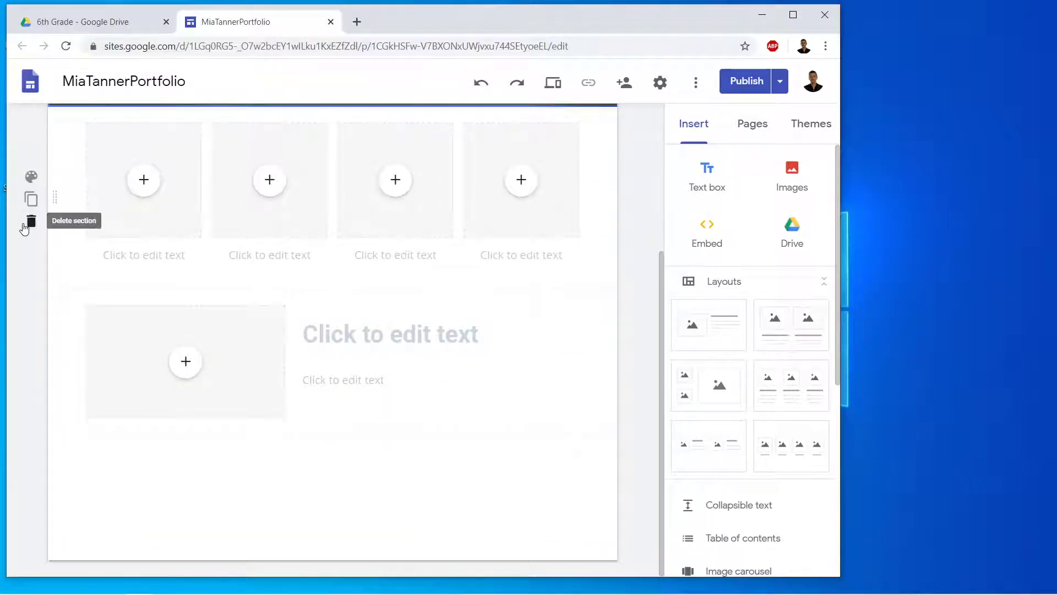
pyautogui.click(31, 220)
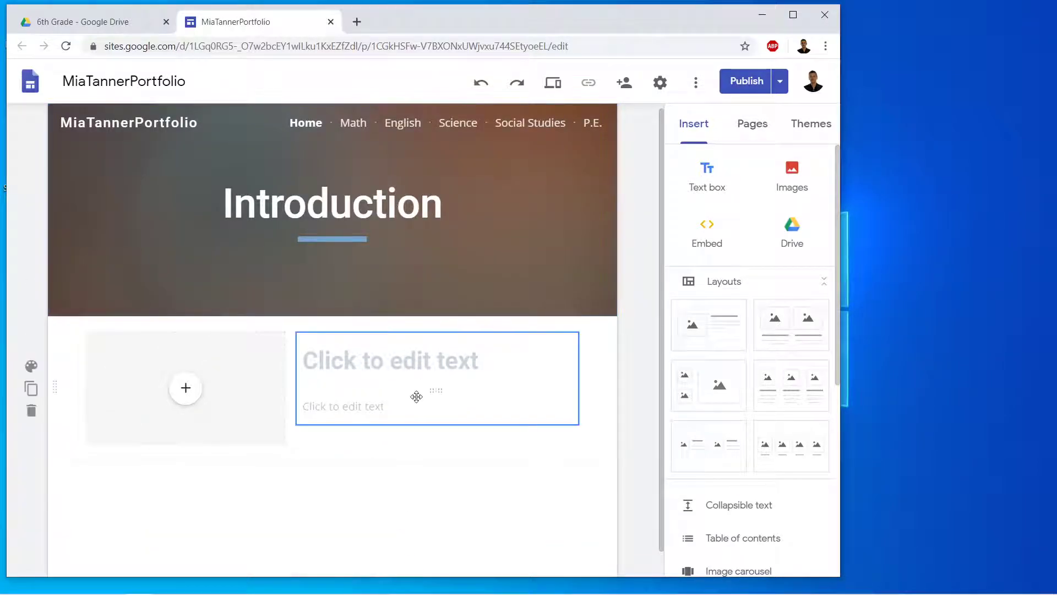
pyautogui.click(441, 360)
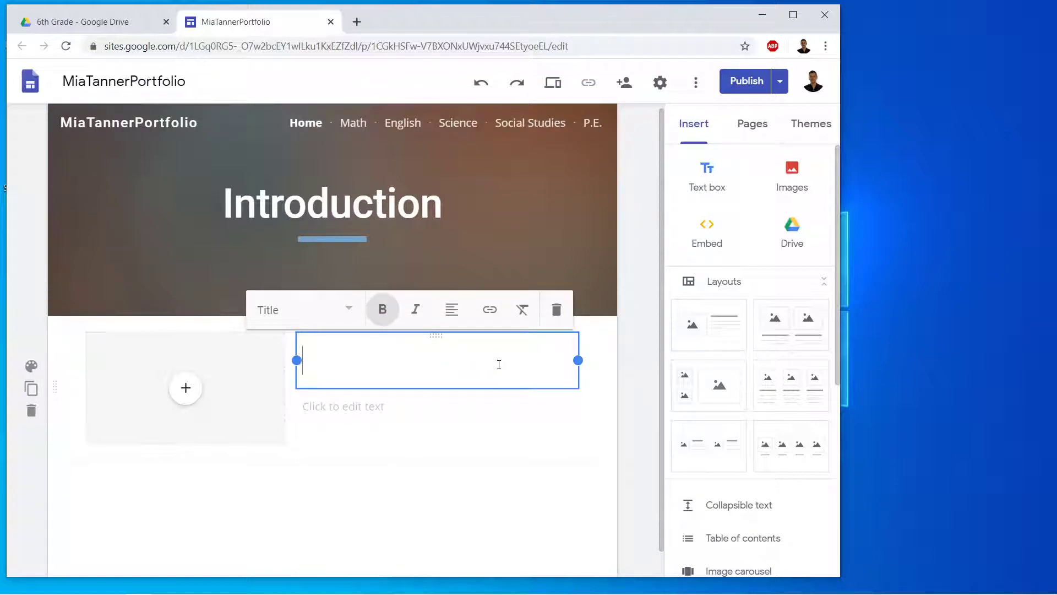
# Retype the section title several times, ending with 'Biogrphy'.
pyautogui.write('Biogr')
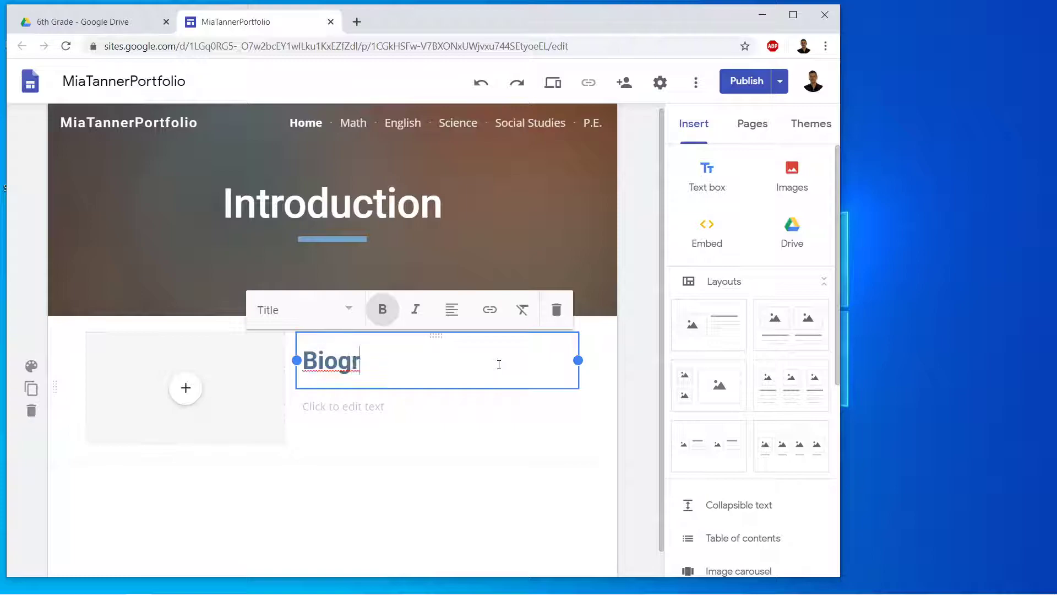
pyautogui.press('BackSpace')
pyautogui.press('BackSpace')
pyautogui.press('BackSpace')
pyautogui.write('INtroduction')
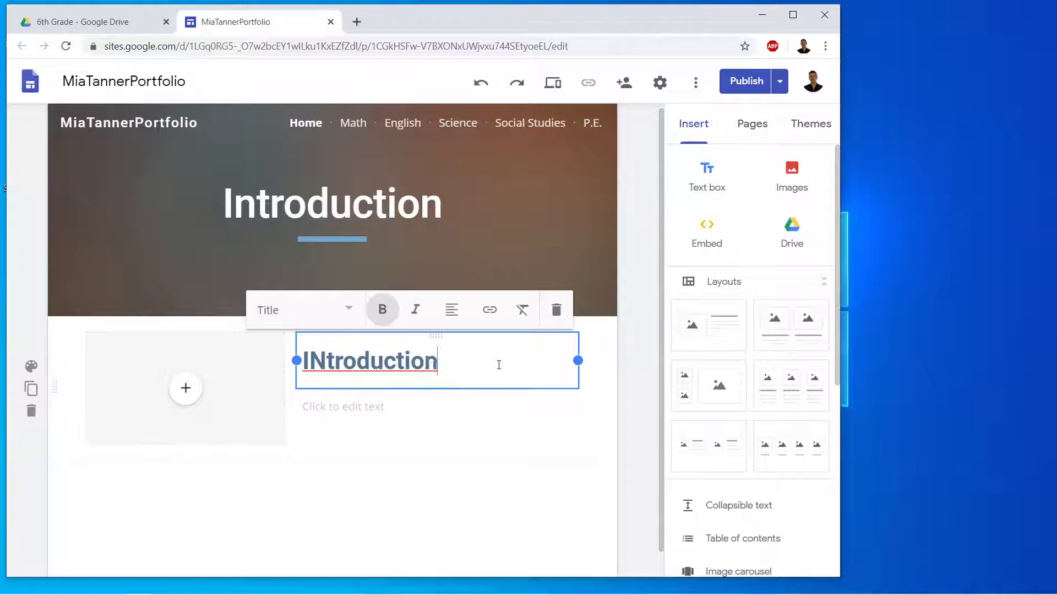
pyautogui.press('BackSpace')
pyautogui.write('n')
pyautogui.hotkey('ctrl', 'a')
pyautogui.write('Whoam')
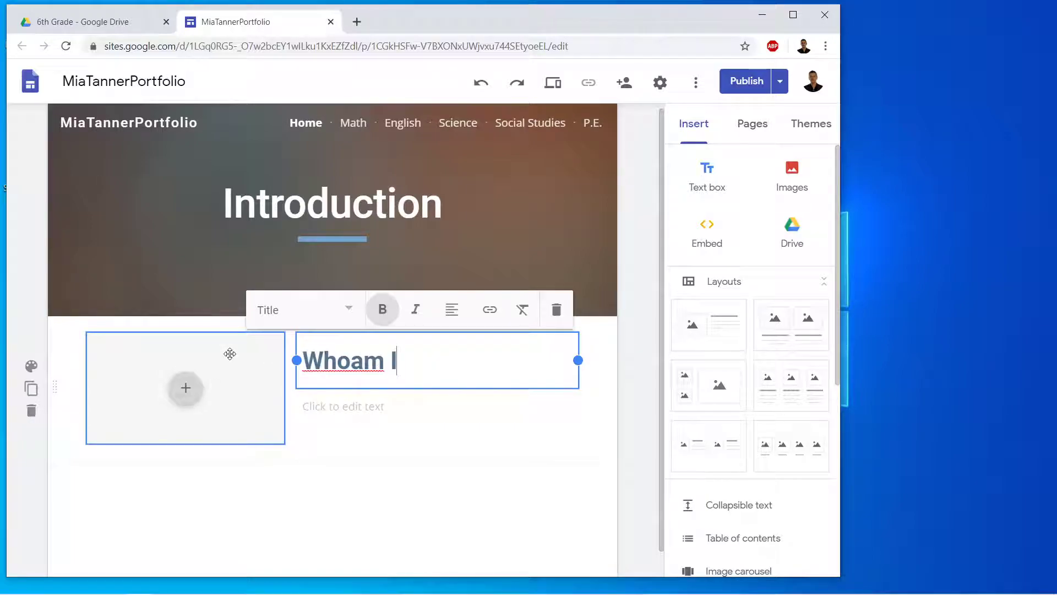
pyautogui.hotkey('ctrl', 'a')
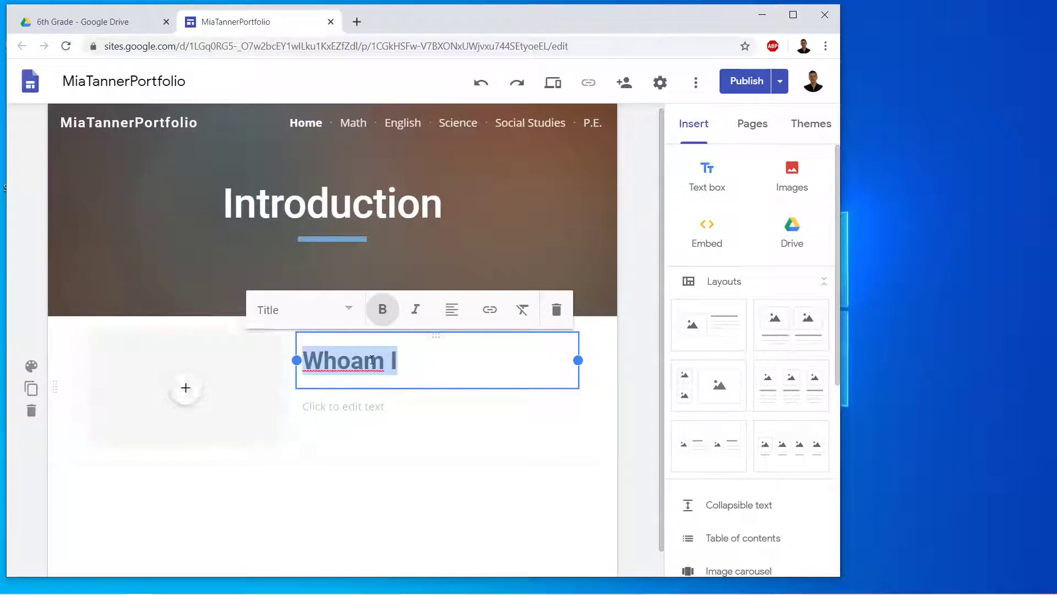
pyautogui.write('Biogrp')
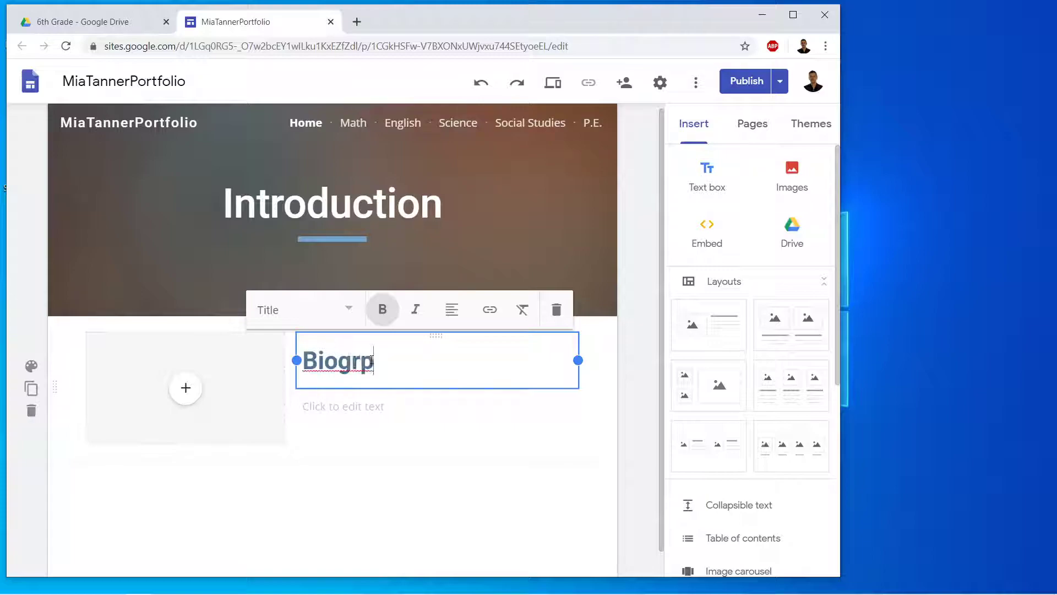
pyautogui.write('hy')
pyautogui.write('a')
# Paste the site's web address into the body text, then undo it.
pyautogui.click(412, 414)
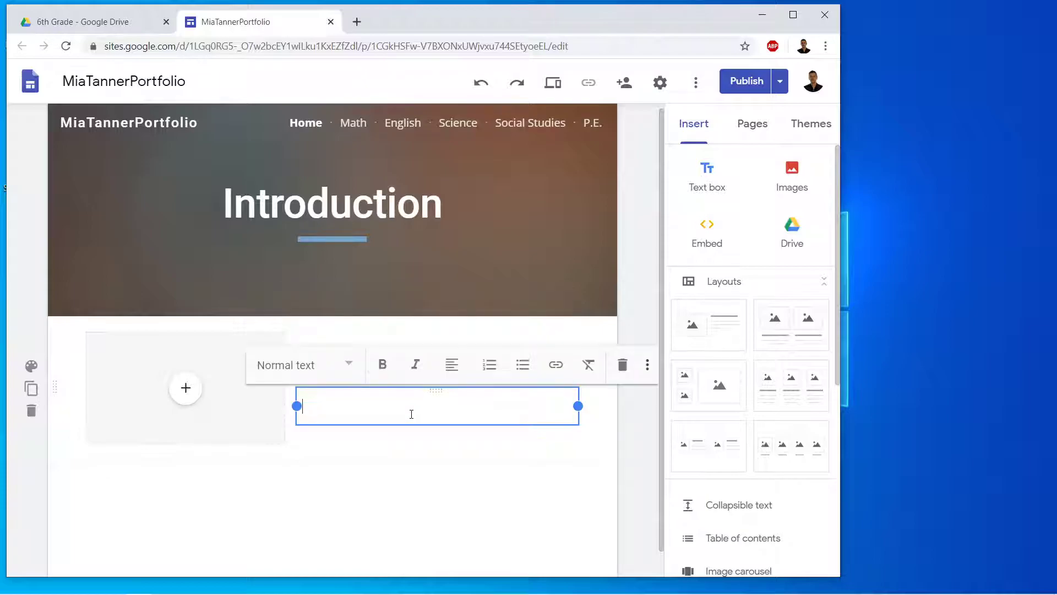
pyautogui.write('https://sites.google.com/view/miatannerportfolio/home')
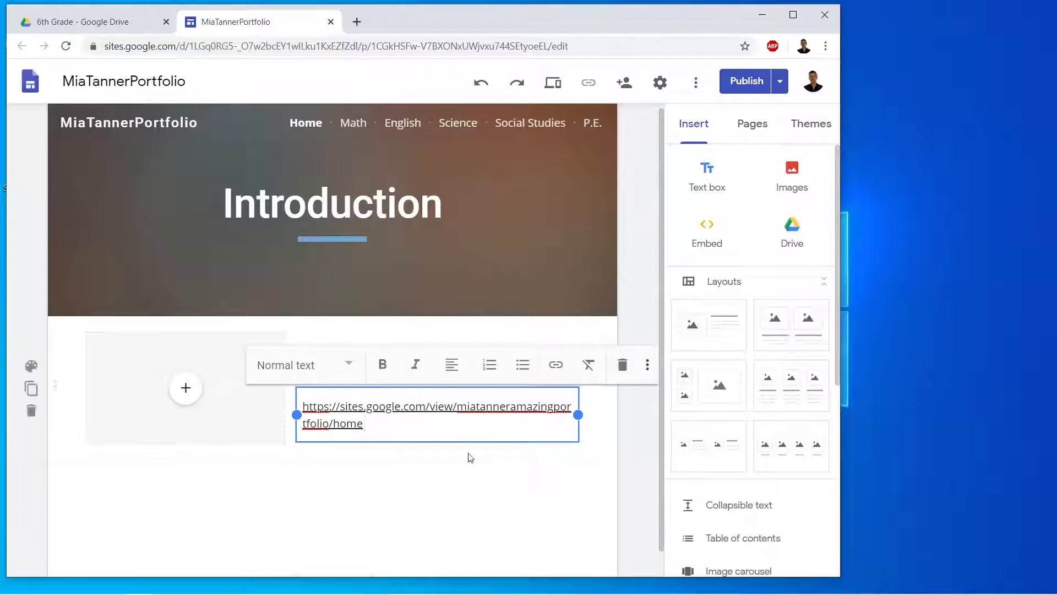
pyautogui.hotkey('ctrl', 'z')
# Search 'lorem ipsom', generate Lorem Ipsum on lipsum.com, and copy the first paragraph.
pyautogui.click(358, 22)
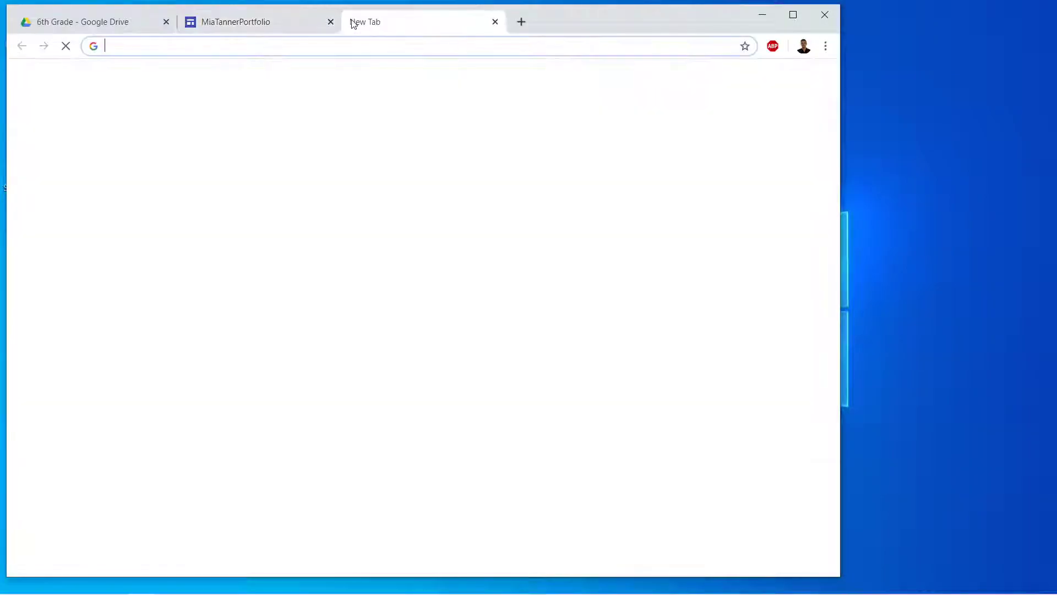
pyautogui.write('lorem ipsom')
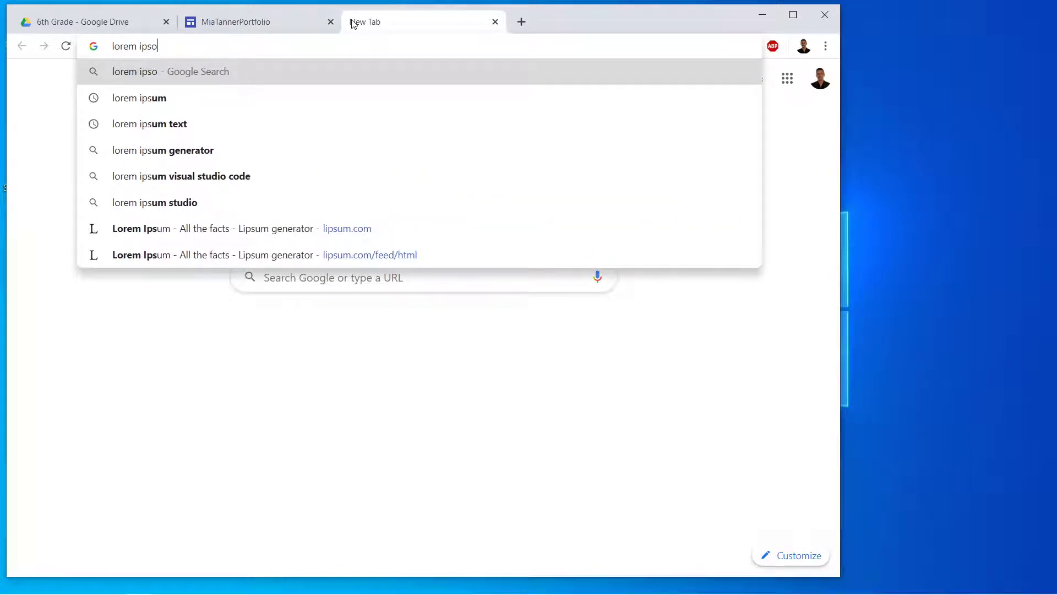
pyautogui.press('Return')
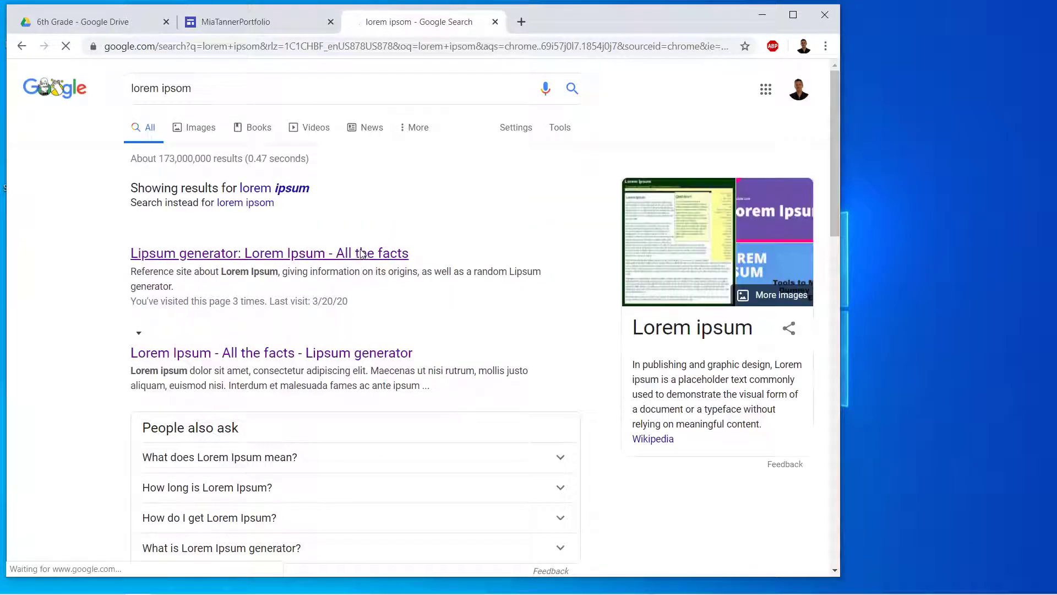
pyautogui.click(380, 253)
pyautogui.scroll(-8, 577, 435)
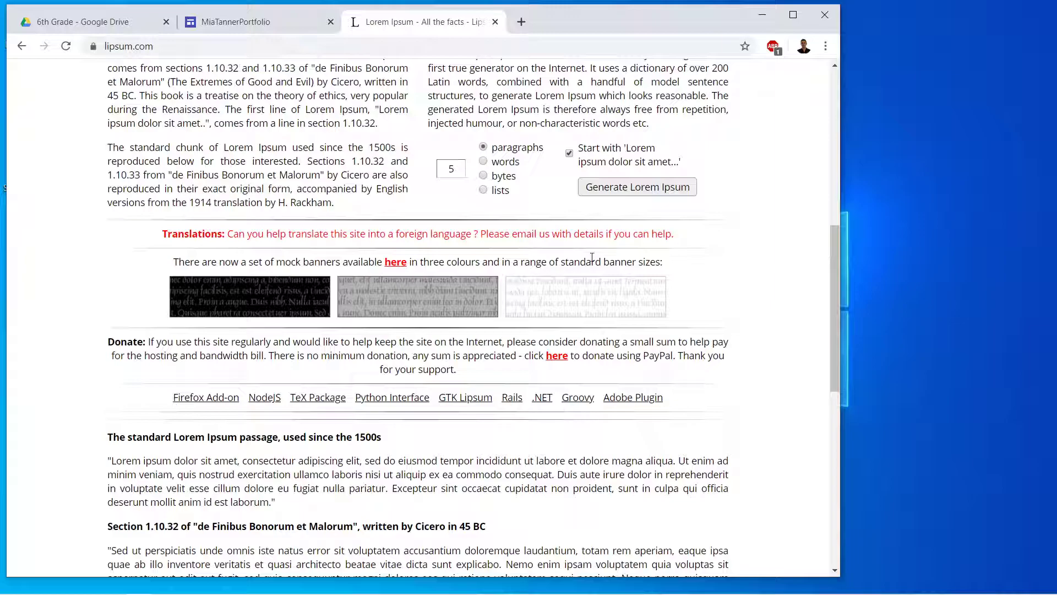
pyautogui.click(638, 184)
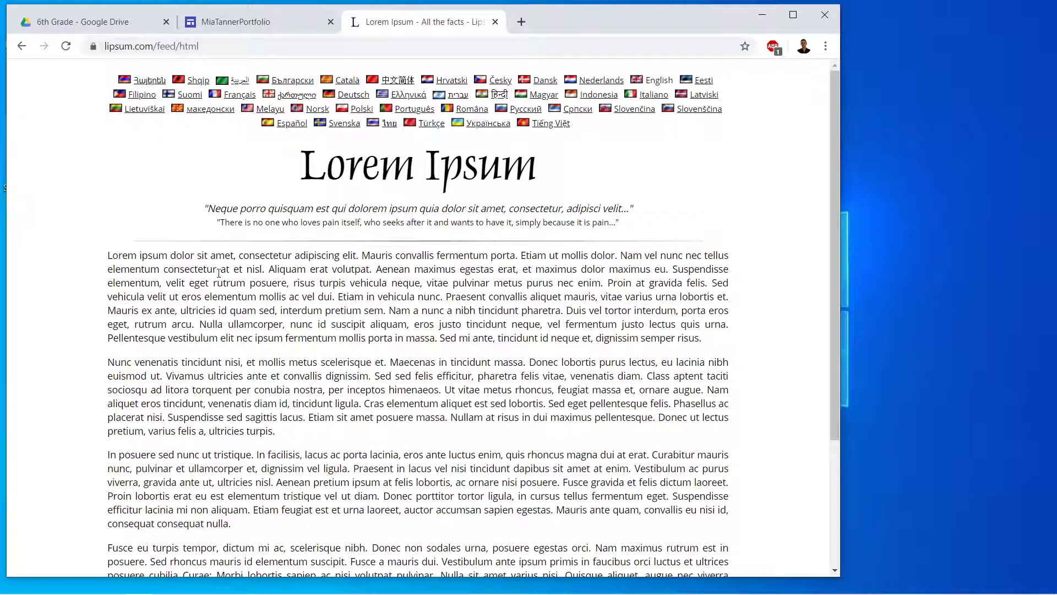
pyautogui.moveTo(108, 258); pyautogui.dragTo(755, 348)
pyautogui.hotkey('ctrl', 'c')
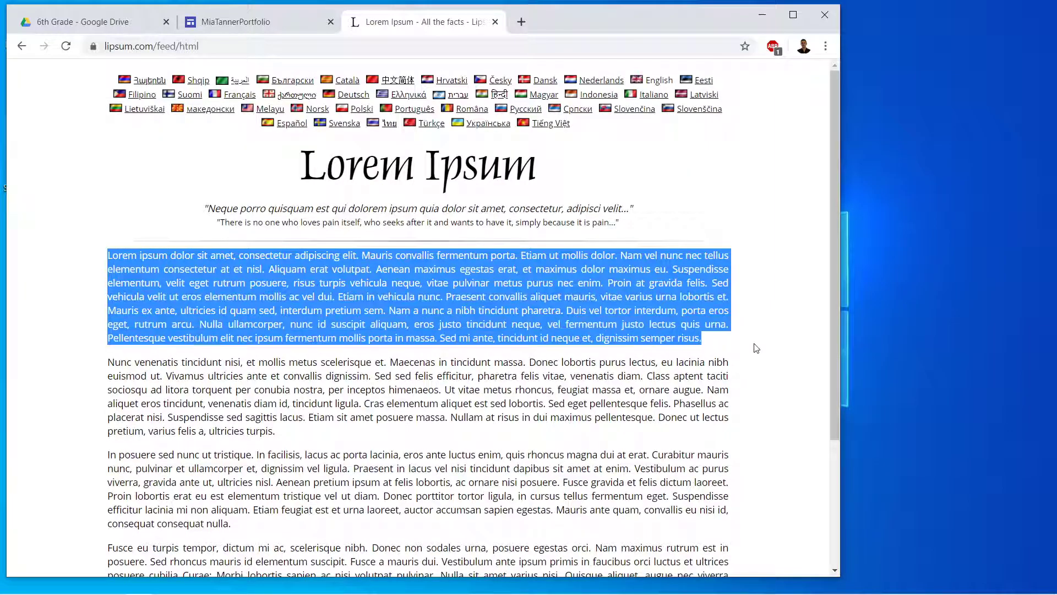
pyautogui.click(272, 29)
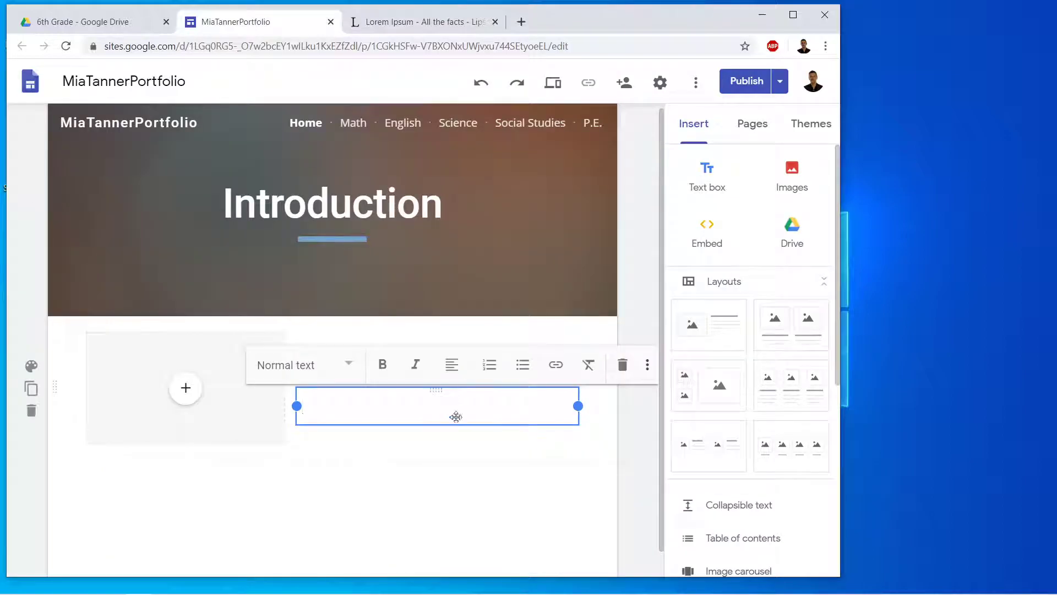
# Paste the Lorem Ipsum paragraph under Biography and close the lipsum.com tab.
pyautogui.hotkey('ctrl', 'v')
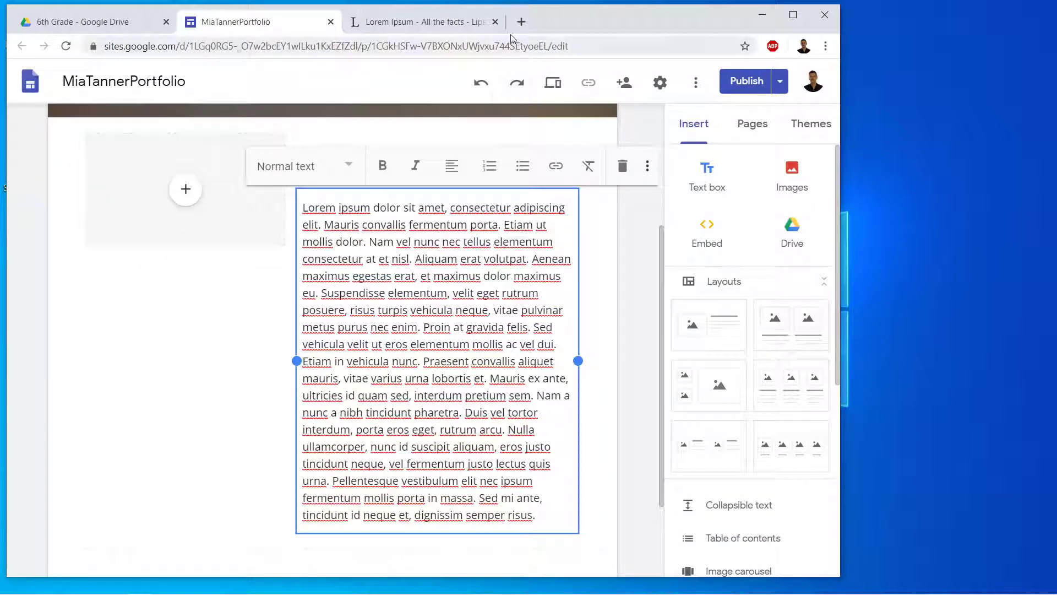
pyautogui.click(495, 21)
pyautogui.click(623, 327)
pyautogui.scroll(1, 623, 327)
pyautogui.scroll(3, 623, 327)
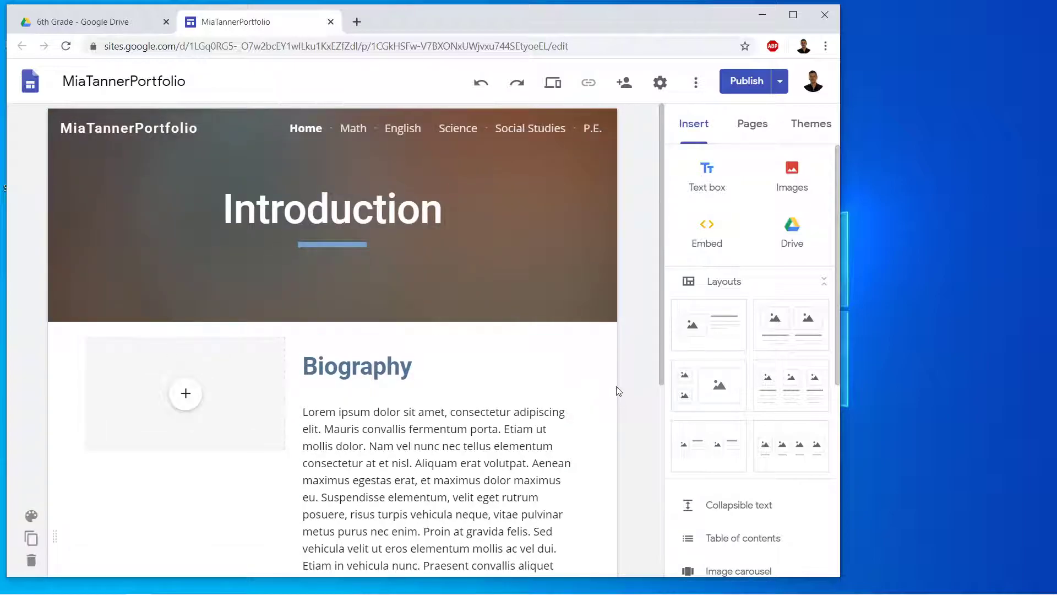
pyautogui.scroll(-1, 619, 391)
# Check the Biography heading and paragraph, then narrow the browser window and open a new tab.
pyautogui.click(405, 296)
pyautogui.moveTo(510, 302); pyautogui.dragTo(297, 297)
pyautogui.scroll(-2, 500, 334)
pyautogui.click(500, 337)
pyautogui.click(603, 386)
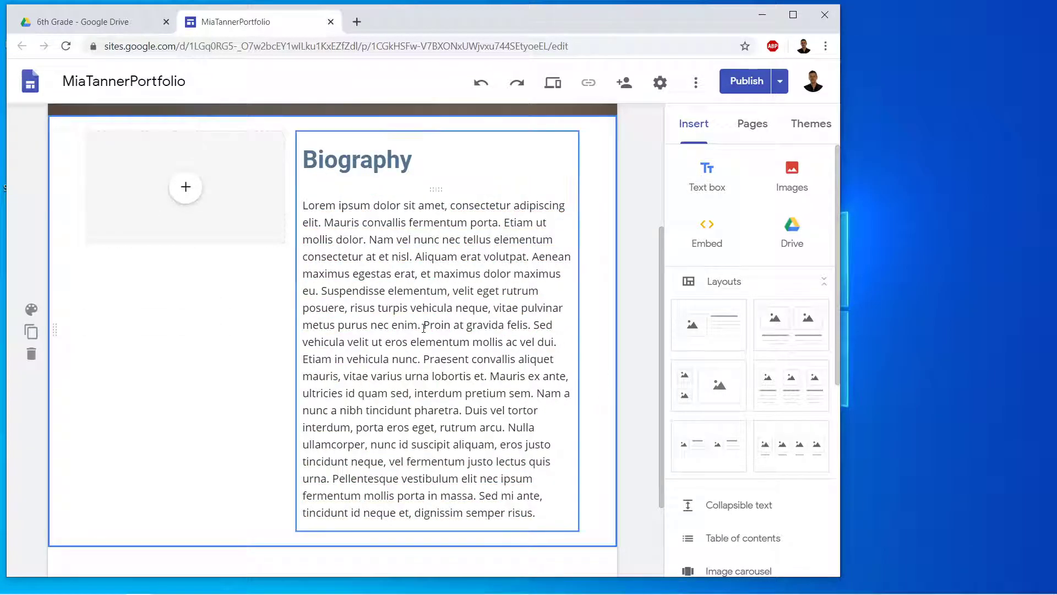
pyautogui.click(445, 331)
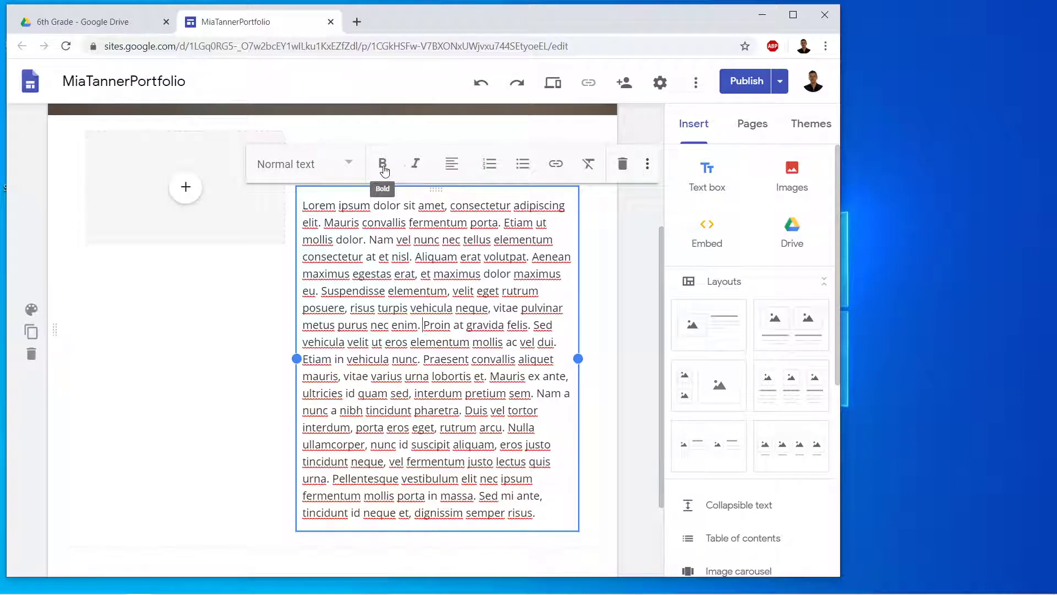
pyautogui.click(628, 278)
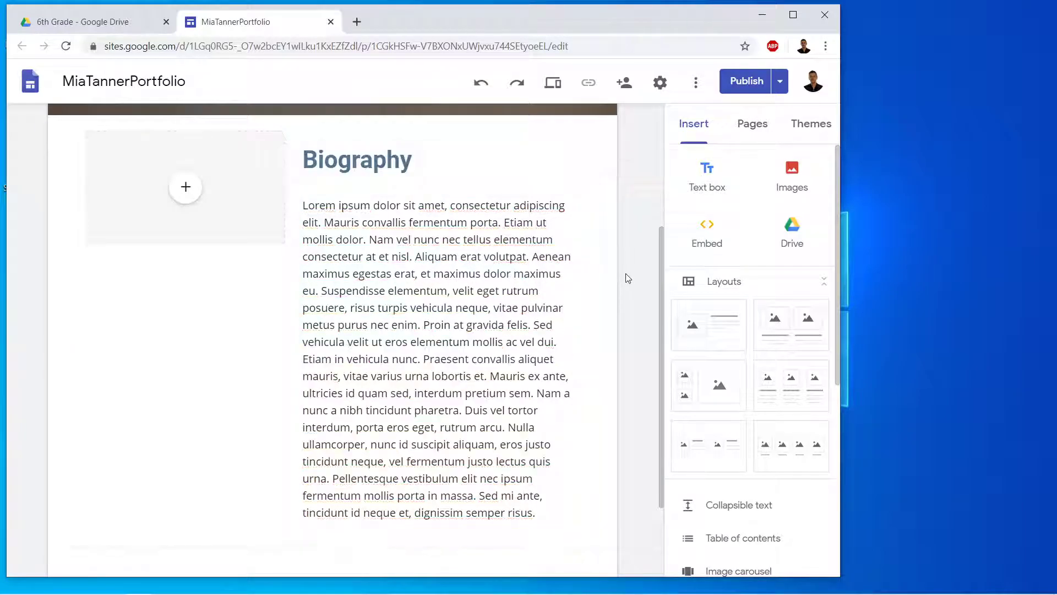
pyautogui.scroll(1, 627, 278)
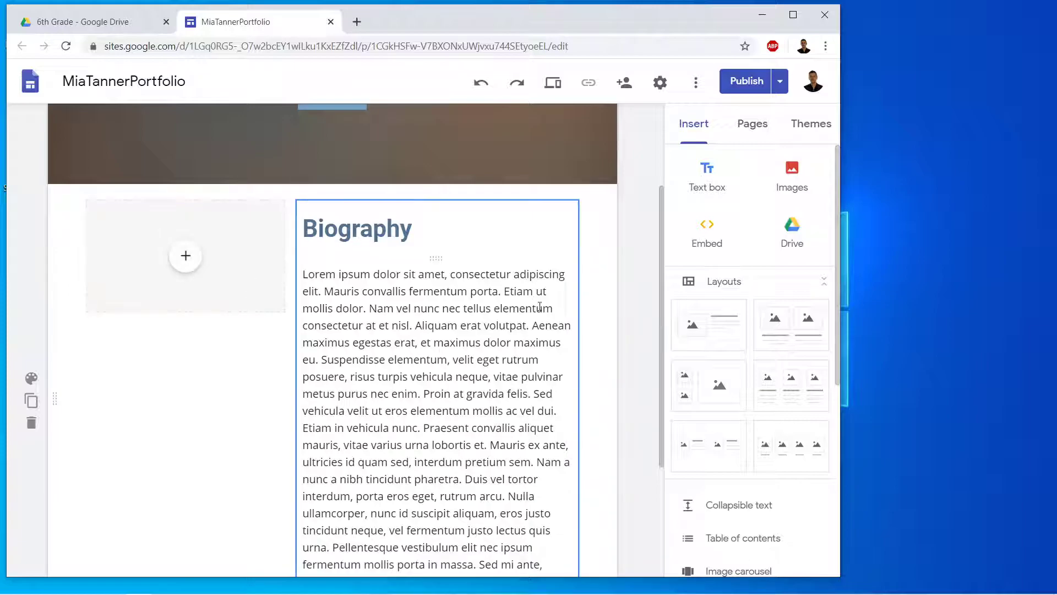
pyautogui.moveTo(840, 349); pyautogui.dragTo(786, 349)
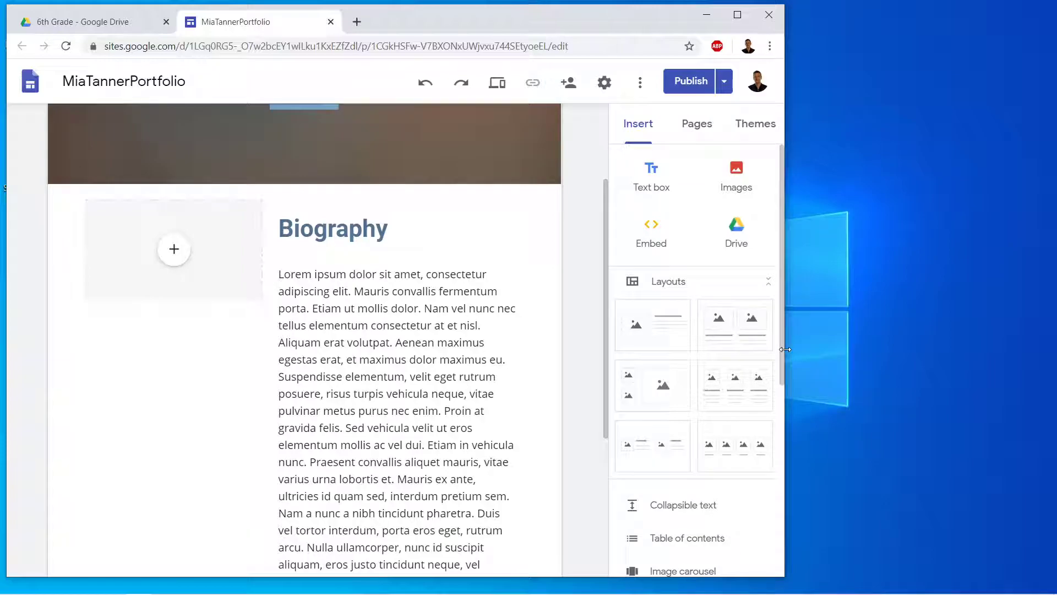
pyautogui.click(357, 22)
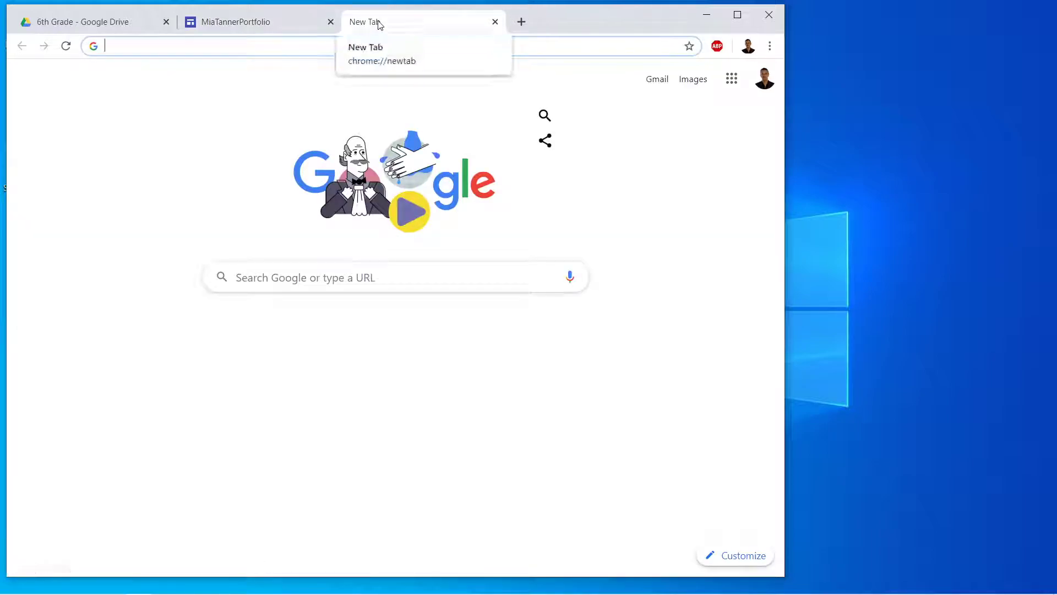
# Pull the new tab into its own right-half window beside a narrowed site editor window.
pyautogui.moveTo(379, 24); pyautogui.dragTo(824, 53)
pyautogui.moveTo(295, 31); pyautogui.dragTo(536, 2)
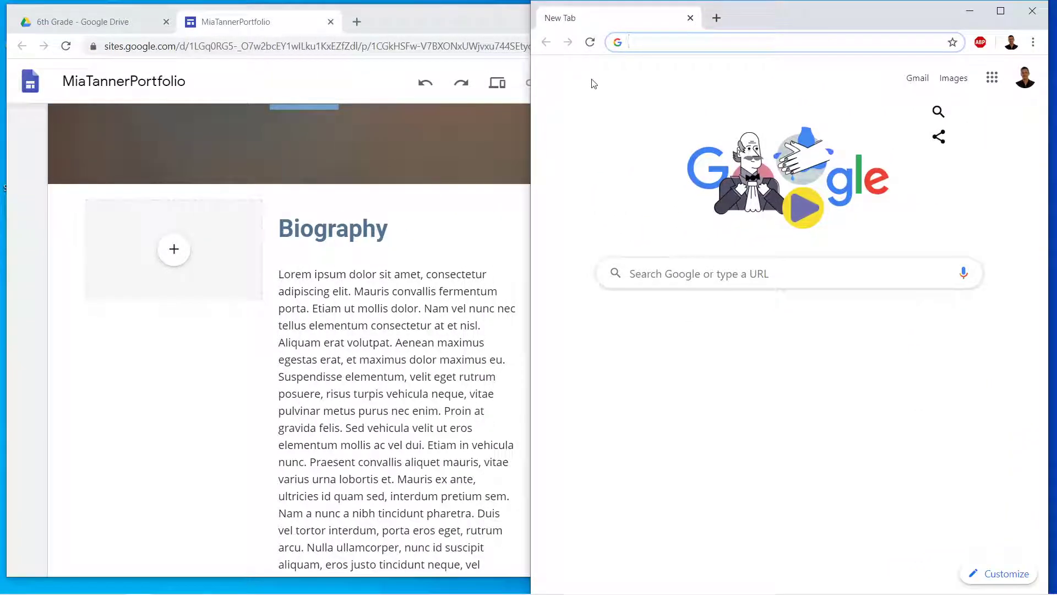
pyautogui.click(467, 12)
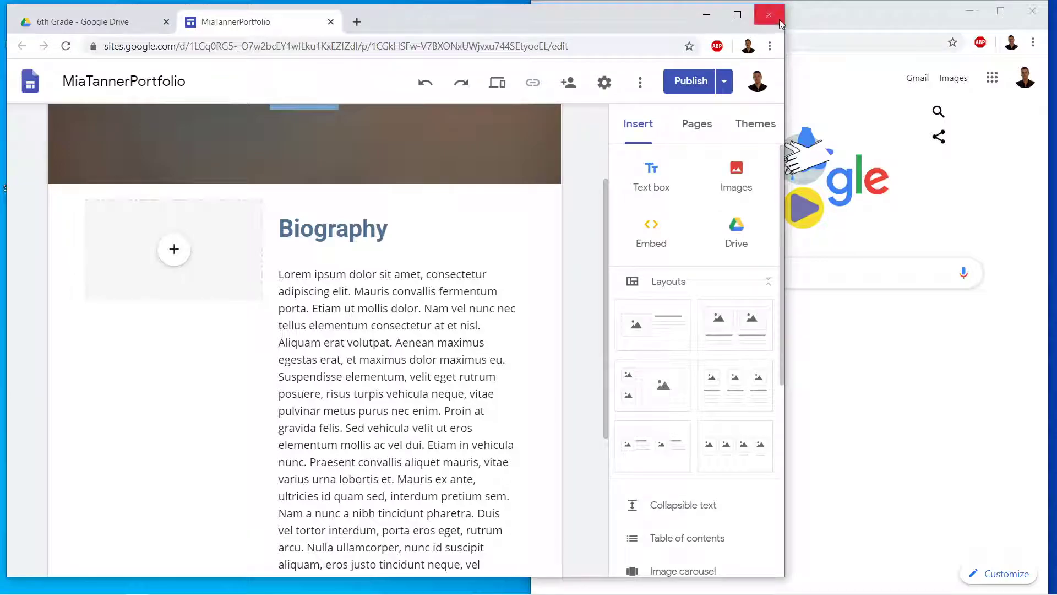
pyautogui.moveTo(785, 33); pyautogui.dragTo(673, 33)
pyautogui.scroll(3, 477, 326)
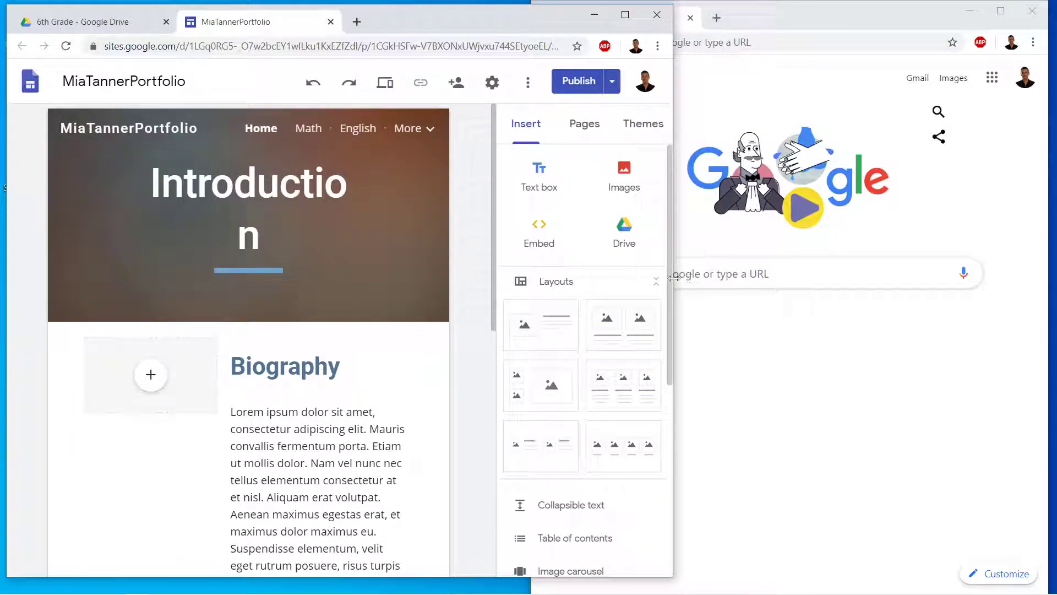
pyautogui.moveTo(674, 282); pyautogui.dragTo(711, 283)
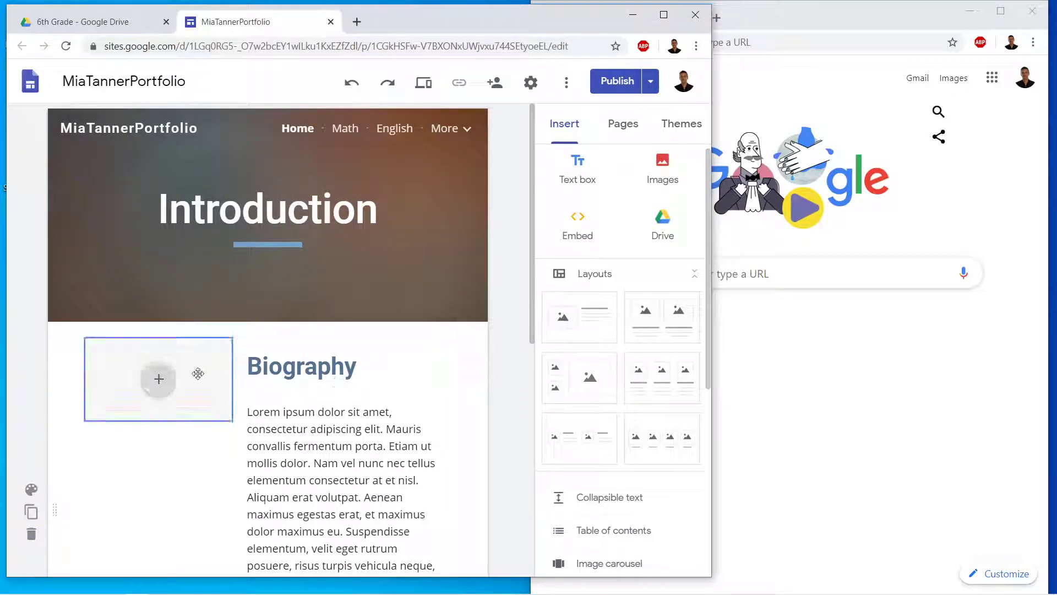
pyautogui.click(837, 430)
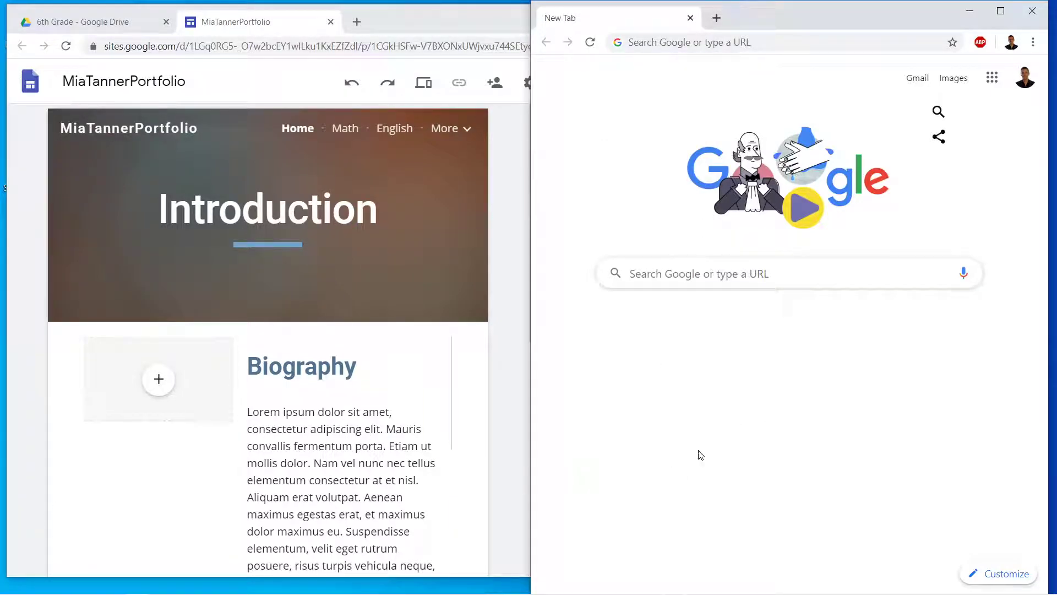
# Search Google for 'cat funny', then trim the query to just 'cat'.
pyautogui.click(770, 283)
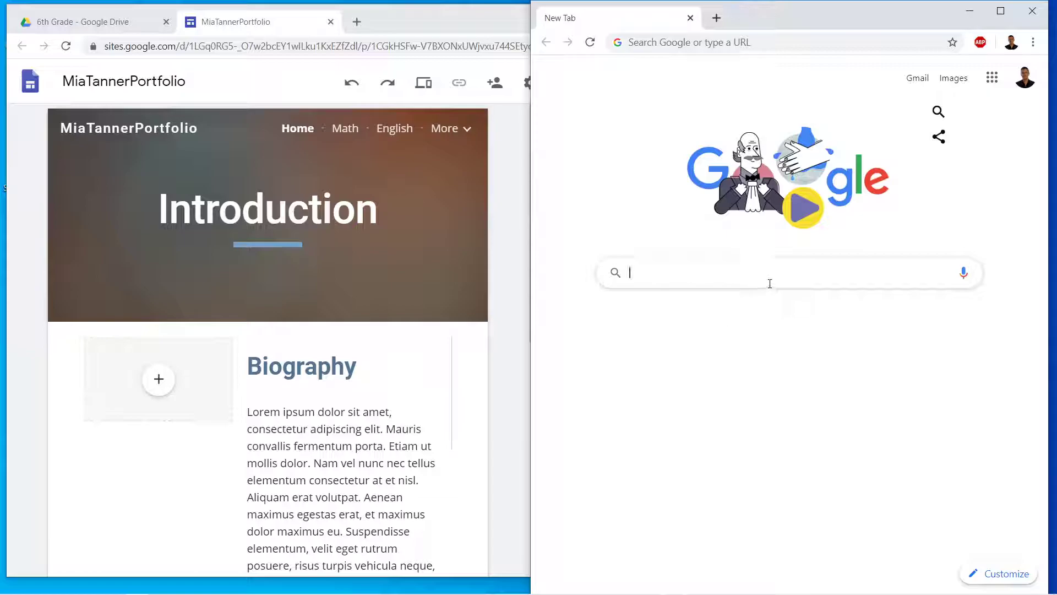
pyautogui.write('cat')
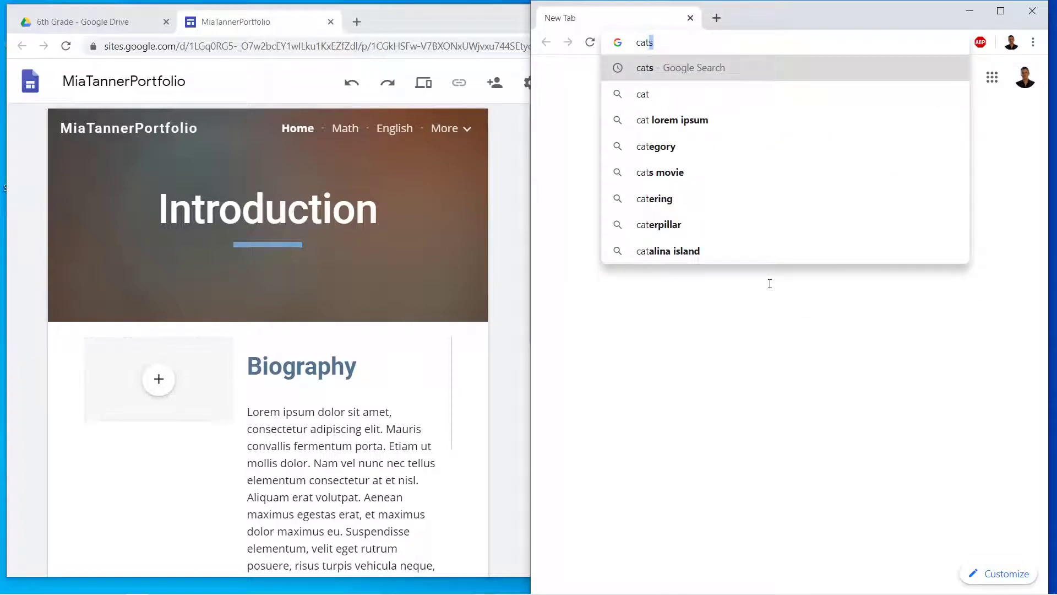
pyautogui.write(' funny')
pyautogui.press('Return')
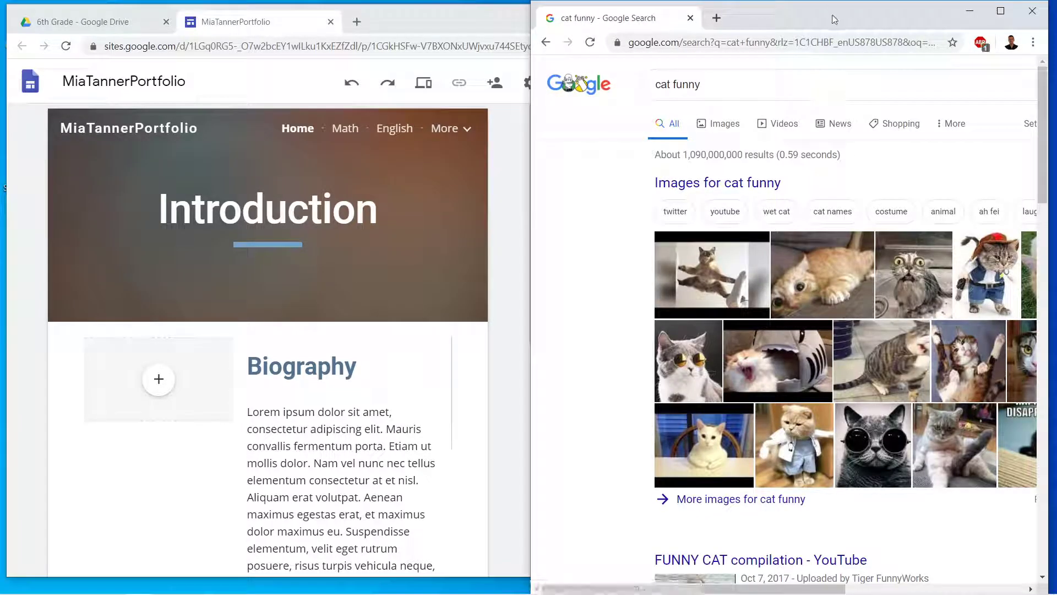
pyautogui.moveTo(832, 21); pyautogui.dragTo(786, 21)
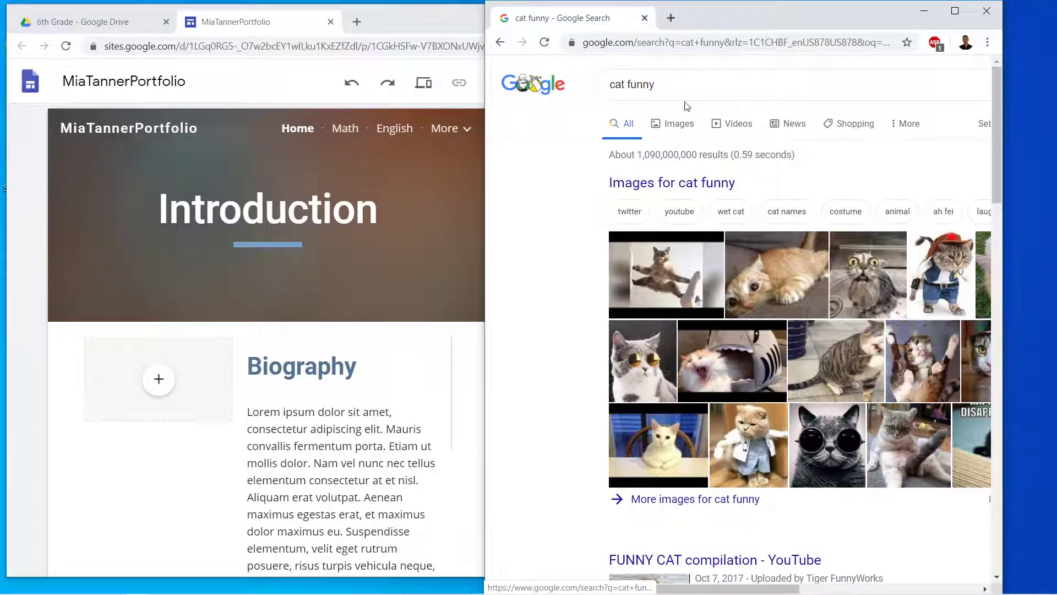
pyautogui.moveTo(624, 84); pyautogui.dragTo(701, 92)
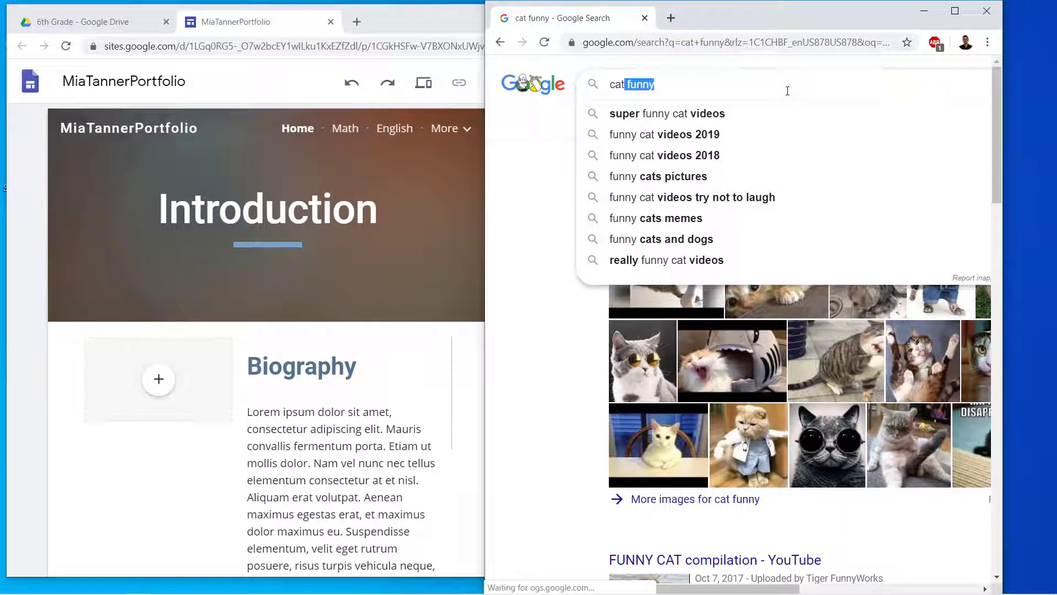
pyautogui.press('BackSpace')
pyautogui.press('Return')
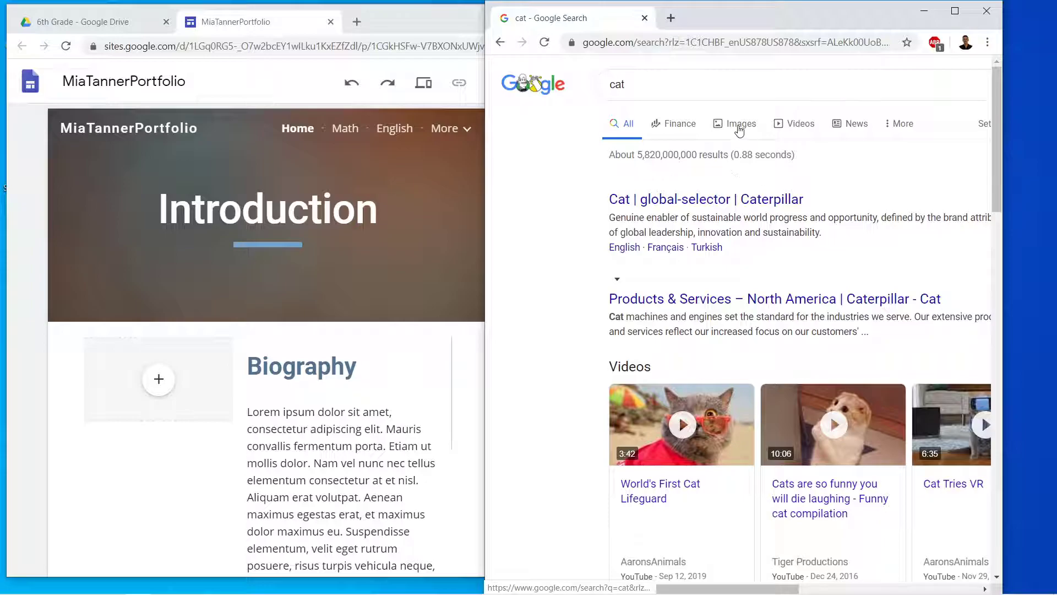
# Show Image results for cat and widen the window to the screen edge.
pyautogui.click(615, 85)
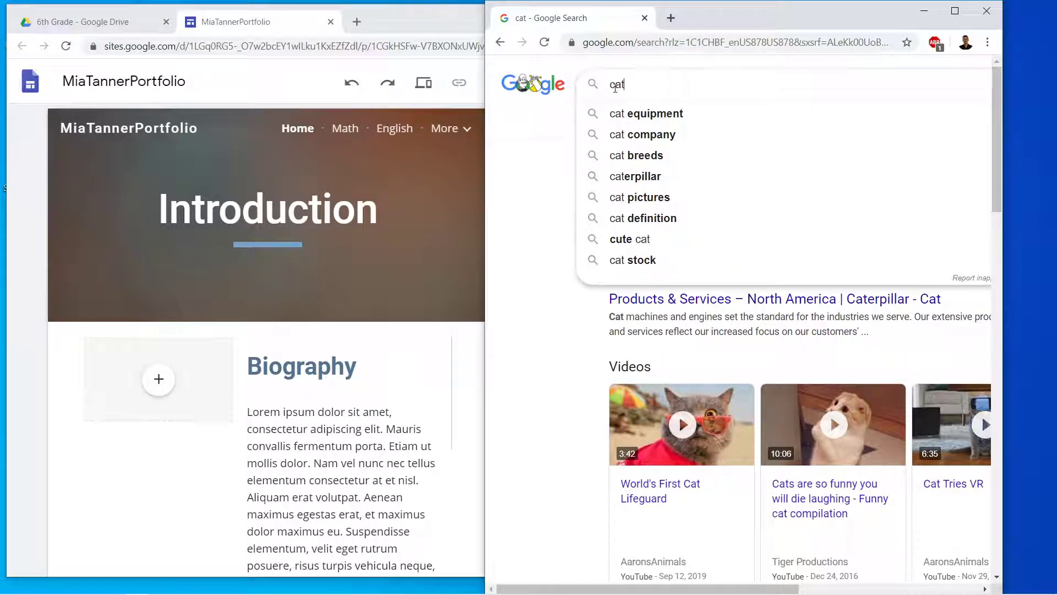
pyautogui.click(523, 276)
pyautogui.click(743, 131)
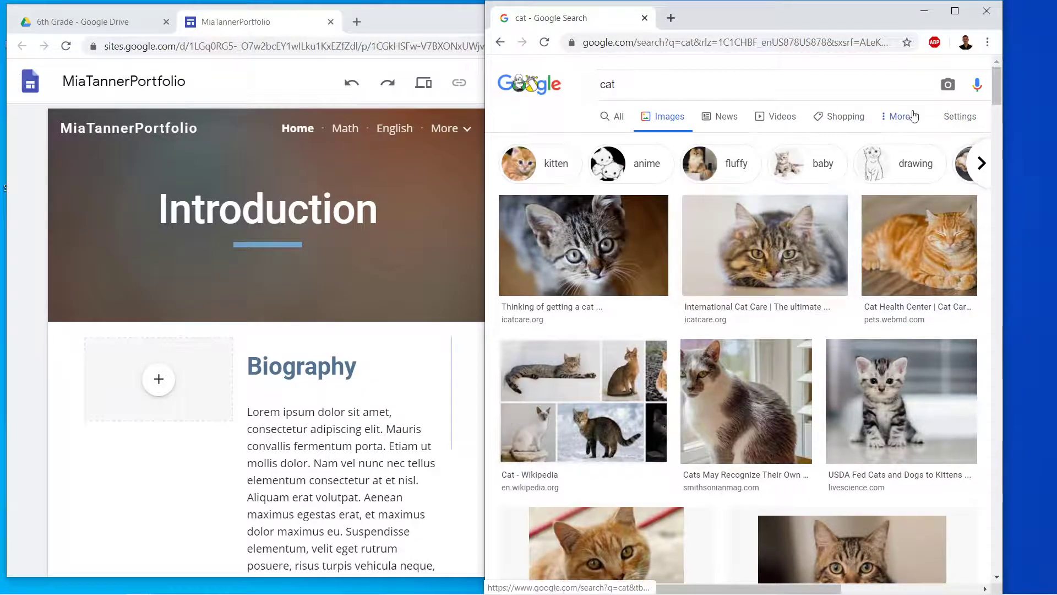
pyautogui.scroll(-8, 997, 128)
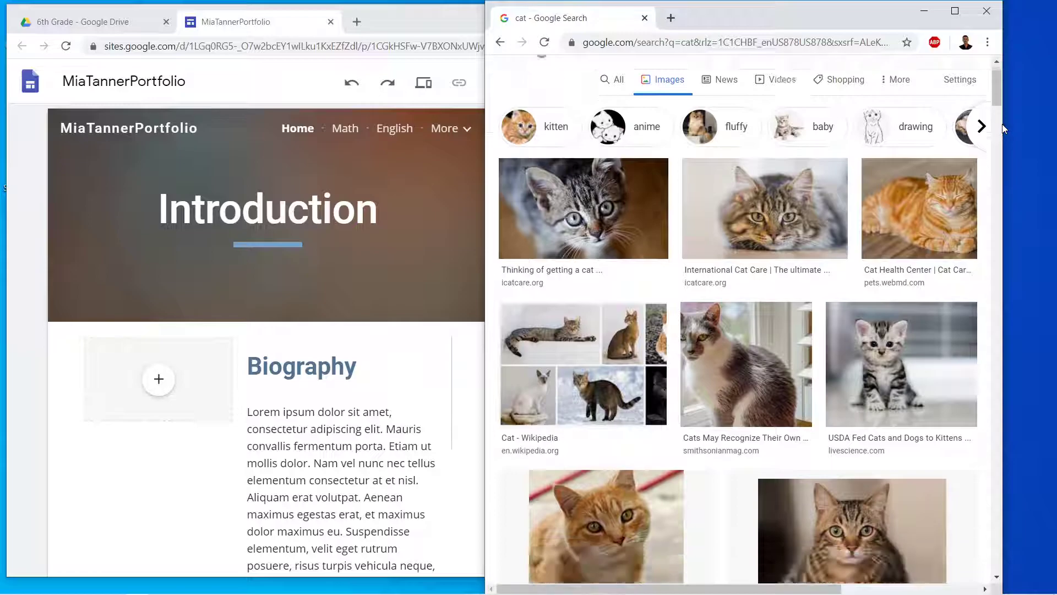
pyautogui.moveTo(1002, 129); pyautogui.dragTo(1054, 133)
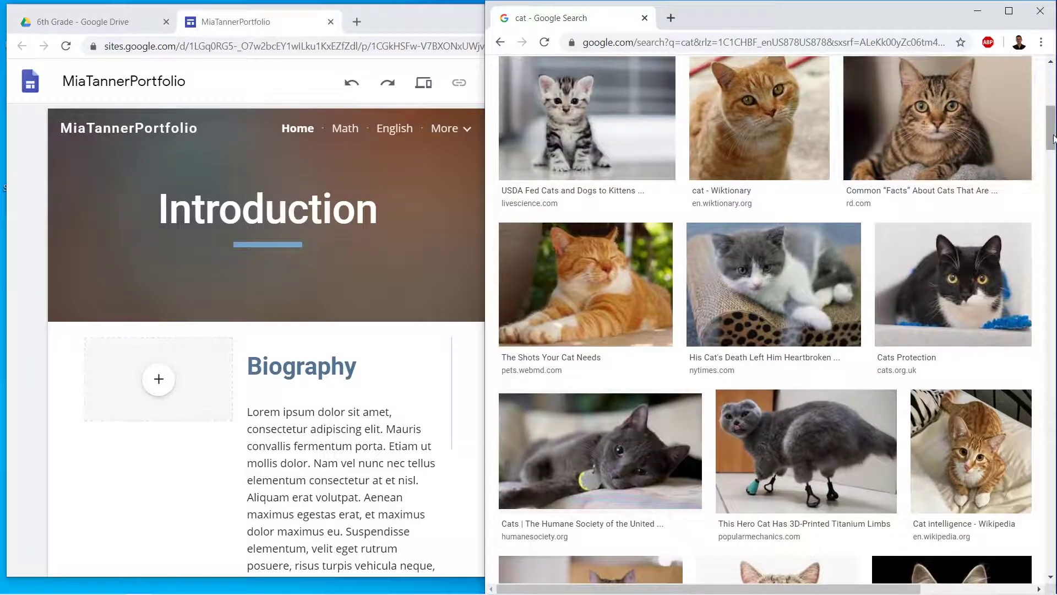
pyautogui.scroll(8, 1013, 121)
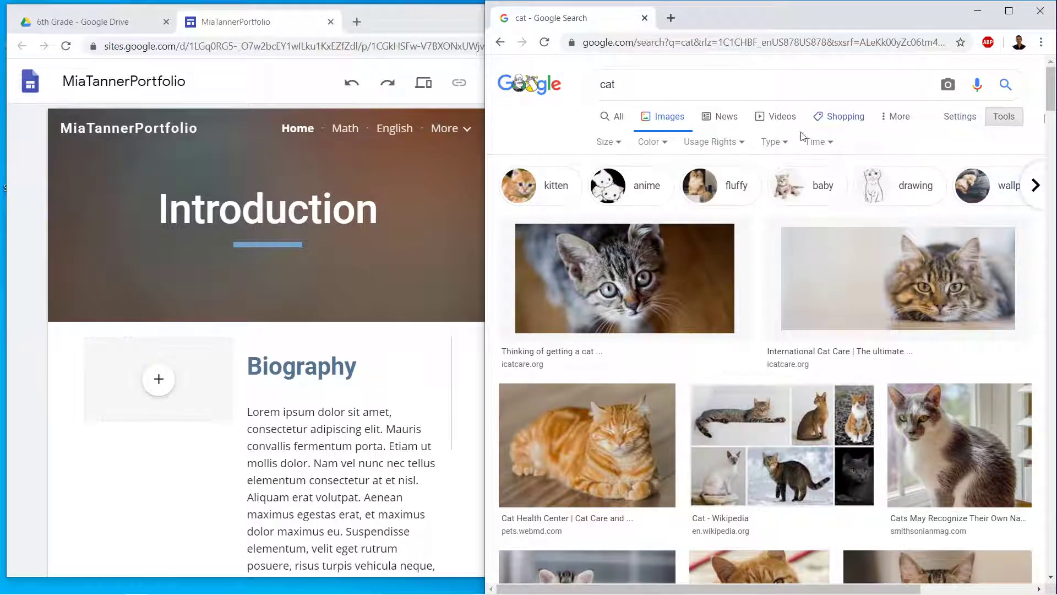
# Filter cat images to noncommercial reuse and drag the tabby photo into the Biography image placeholder.
pyautogui.click(741, 142)
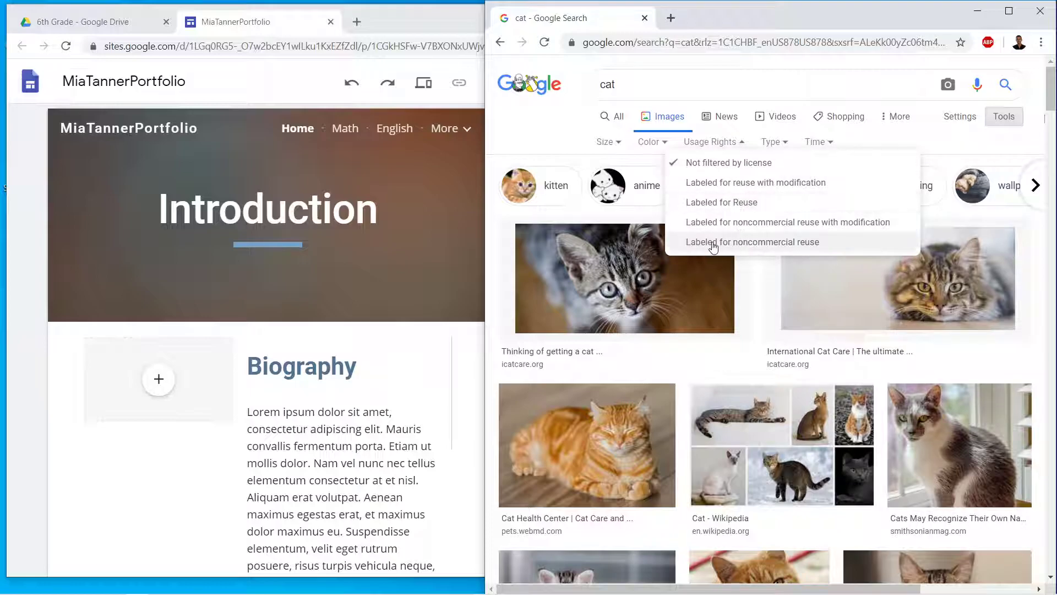
pyautogui.click(802, 247)
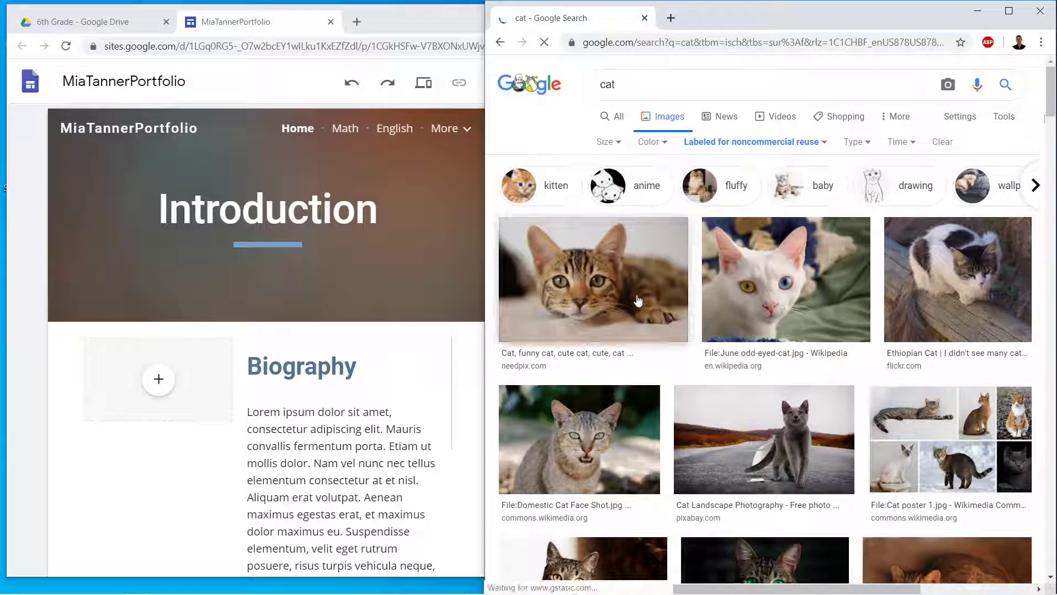
pyautogui.click(578, 276)
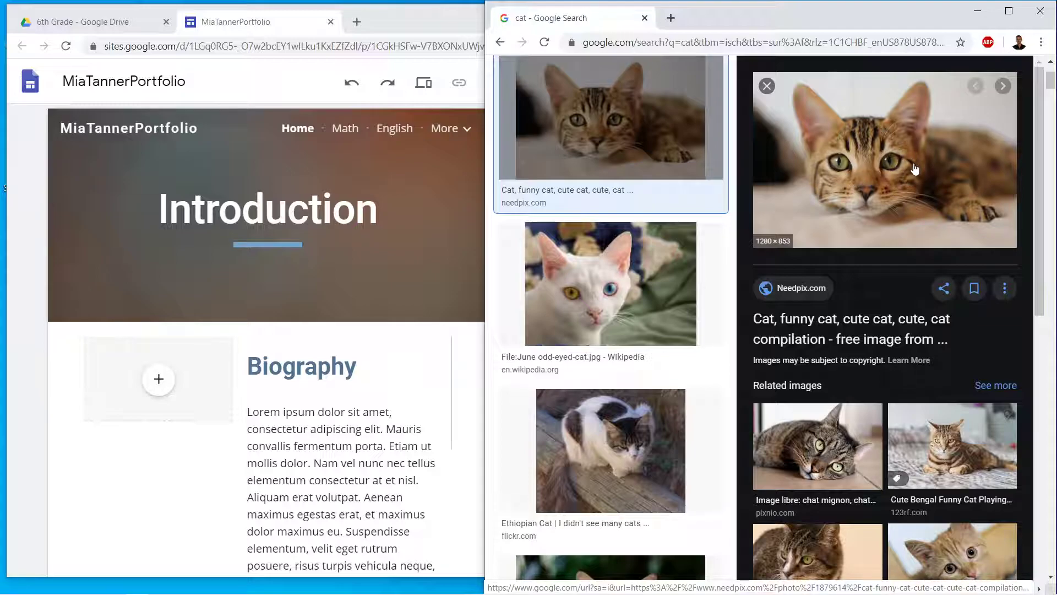
pyautogui.moveTo(914, 171); pyautogui.dragTo(196, 472)
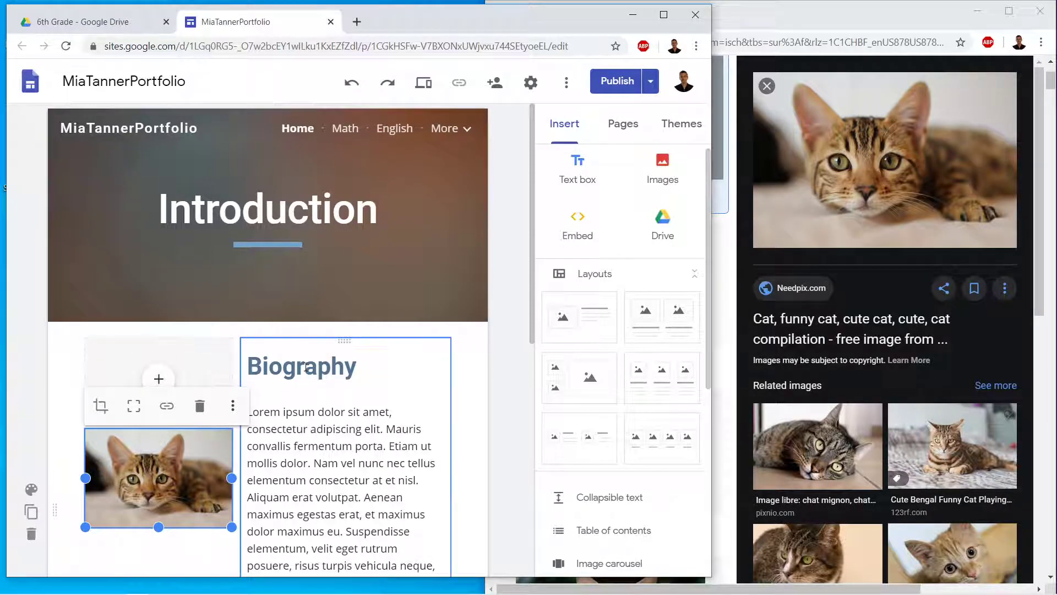
# Place one tabby cat photo in the Biography section, removing the empty placeholder and duplicate copies.
pyautogui.click(250, 368)
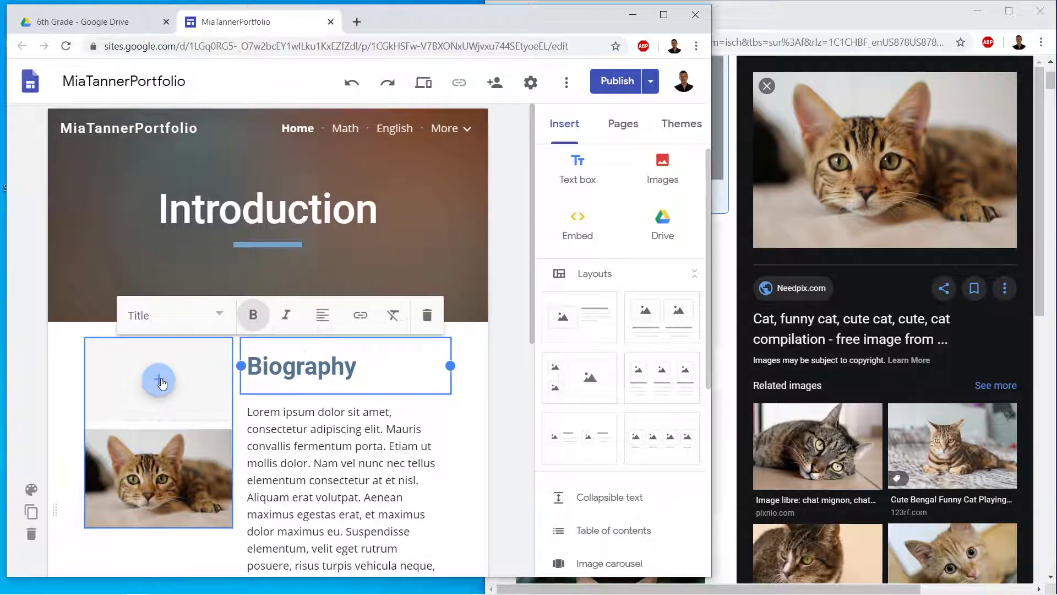
pyautogui.click(208, 357)
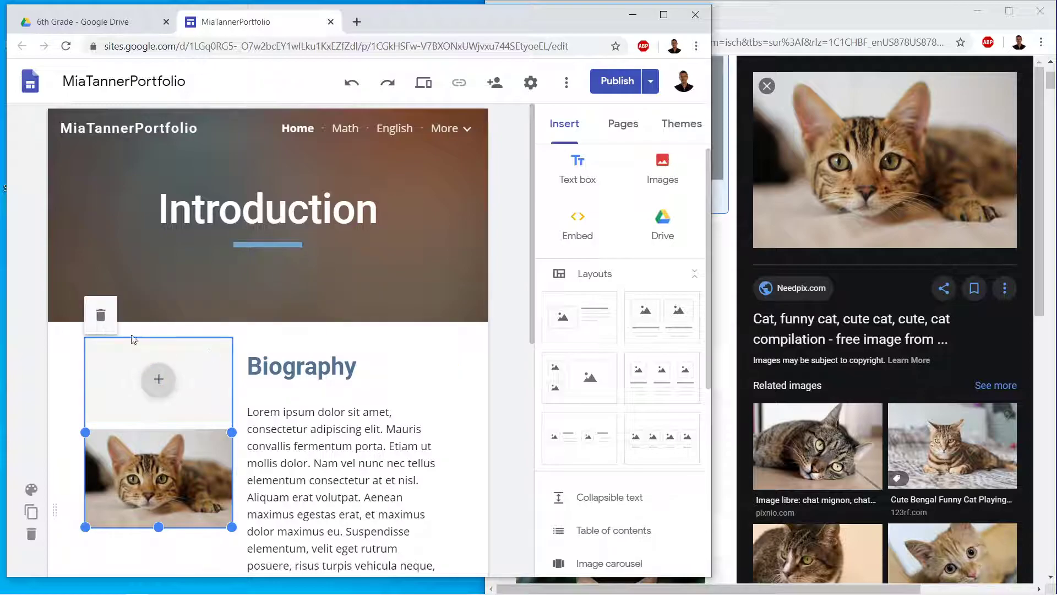
pyautogui.click(197, 369)
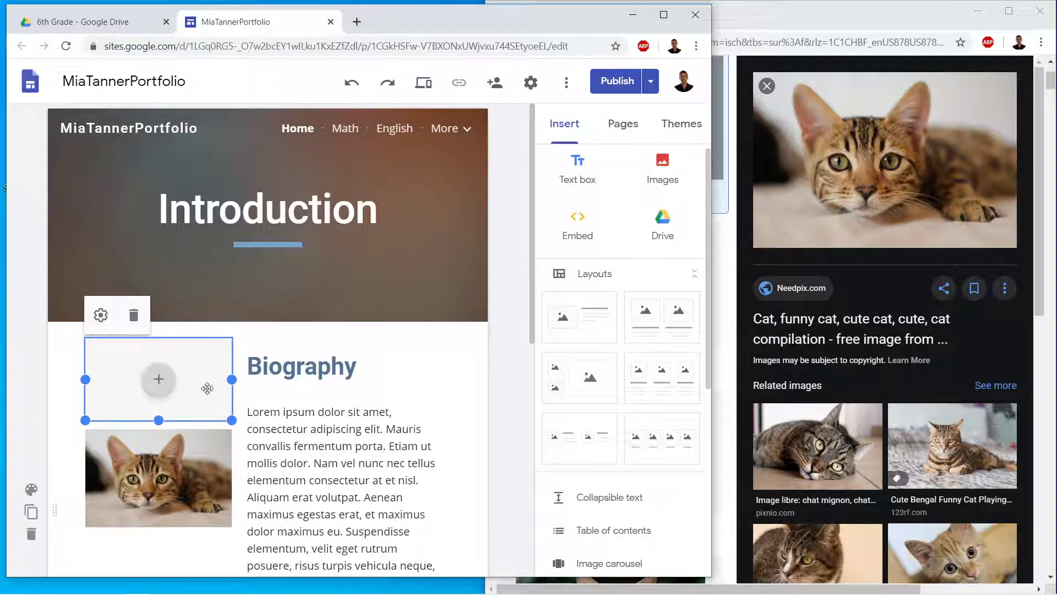
pyautogui.click(134, 315)
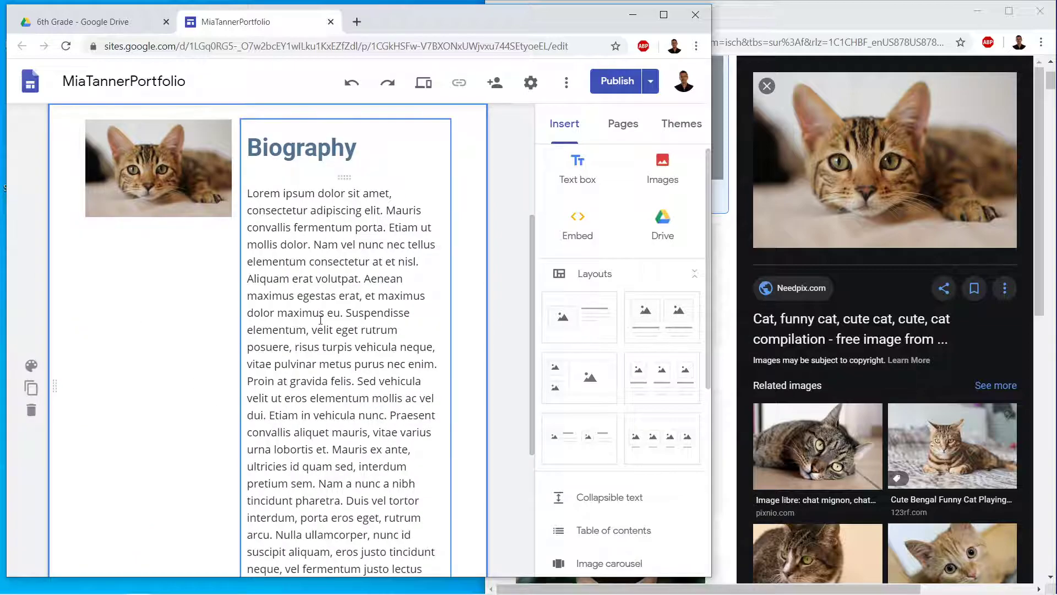
pyautogui.moveTo(881, 165); pyautogui.dragTo(141, 293)
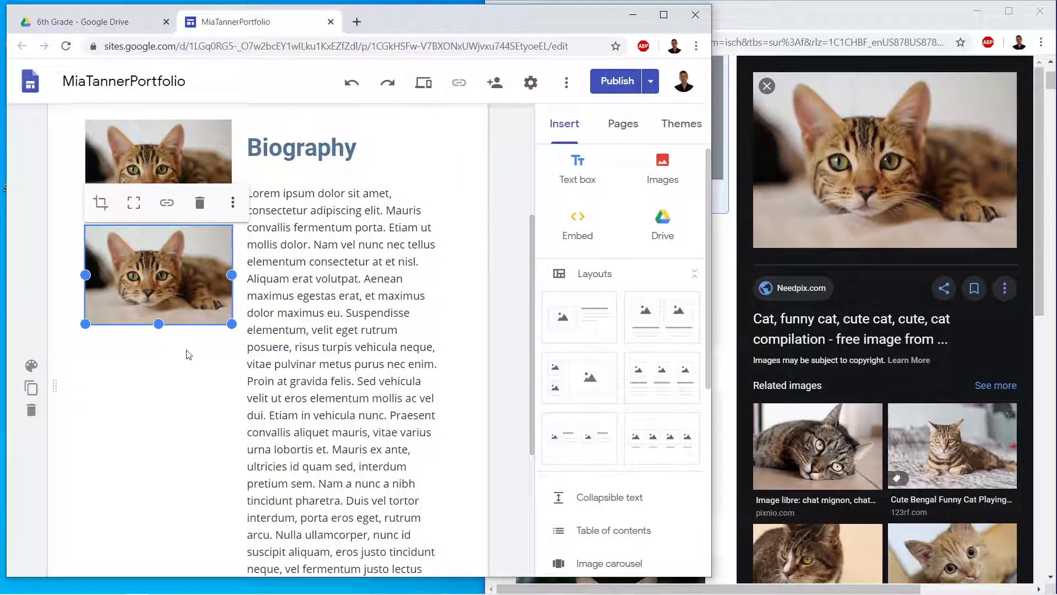
pyautogui.click(200, 203)
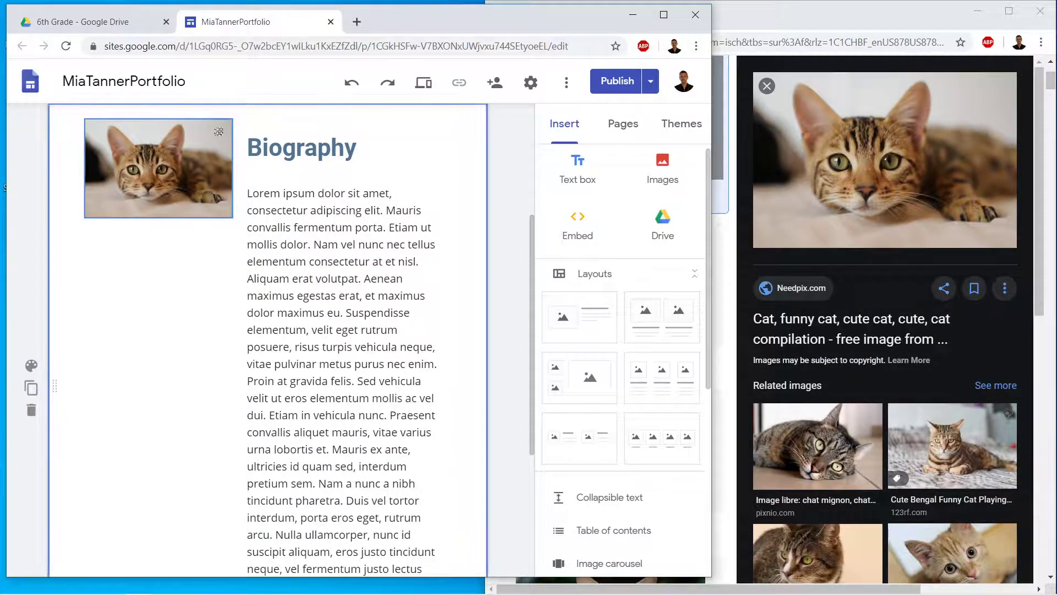
pyautogui.click(207, 126)
pyautogui.click(206, 124)
pyautogui.moveTo(759, 242); pyautogui.dragTo(95, 172)
# Enlarge the cat photo beside the Biography text and widen the Sites editor window.
pyautogui.moveTo(200, 196); pyautogui.dragTo(232, 276)
pyautogui.click(440, 278)
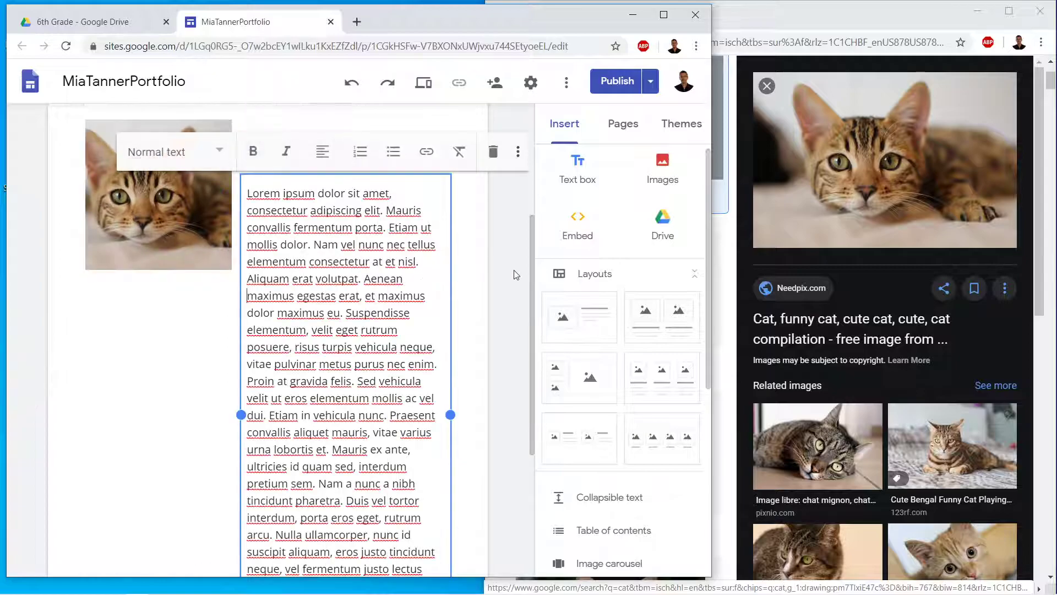
pyautogui.moveTo(711, 342); pyautogui.dragTo(936, 349)
pyautogui.scroll(5, 450, 341)
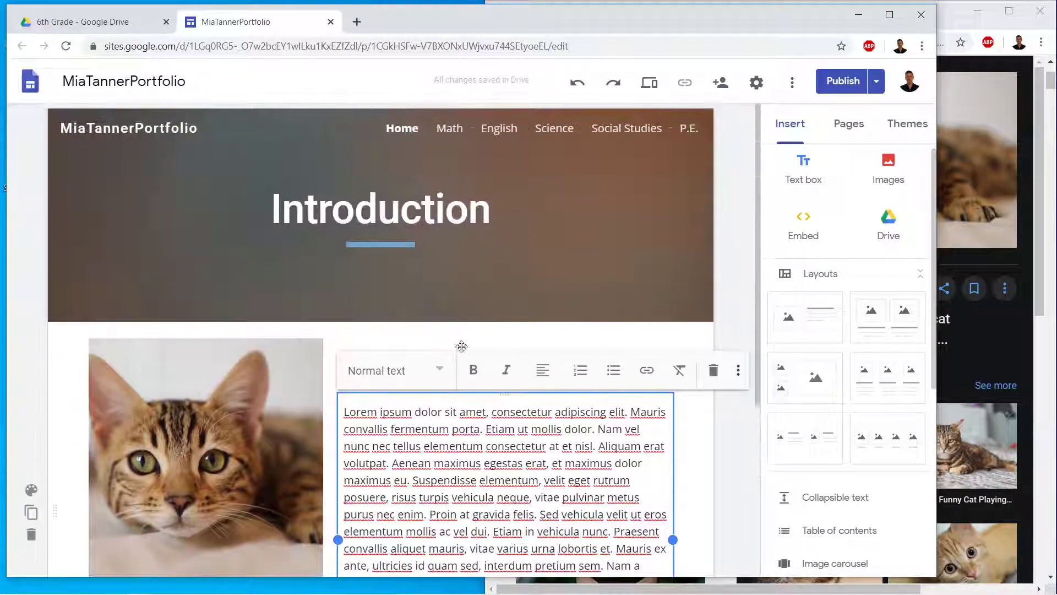
# Close the image search window and reposition and widen the Sites editor window.
pyautogui.click(731, 435)
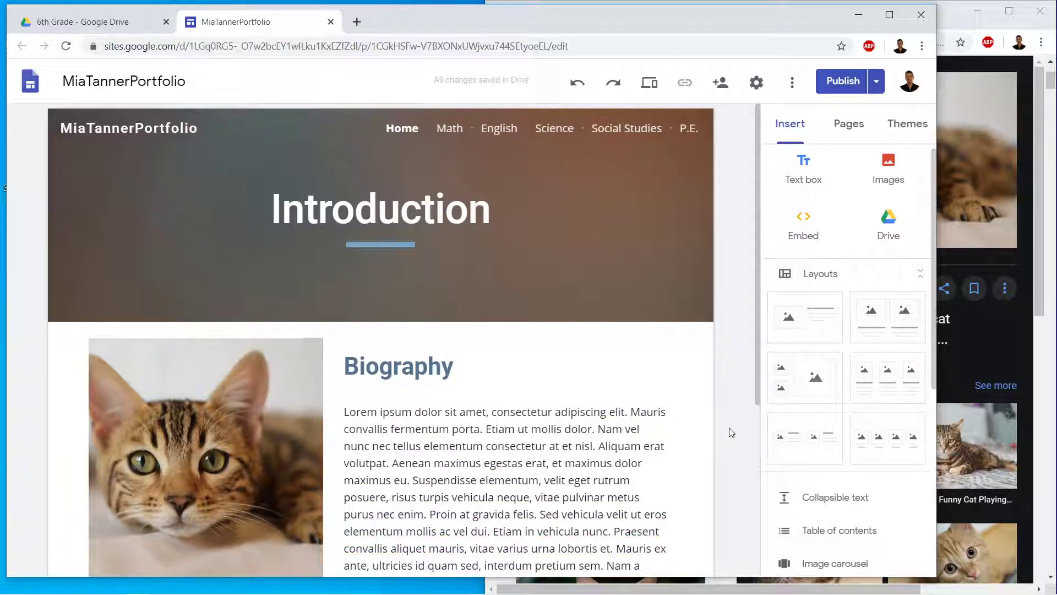
pyautogui.scroll(-3, 722, 396)
pyautogui.scroll(3, 722, 396)
pyautogui.click(1035, 15)
pyautogui.moveTo(719, 14); pyautogui.dragTo(748, 17)
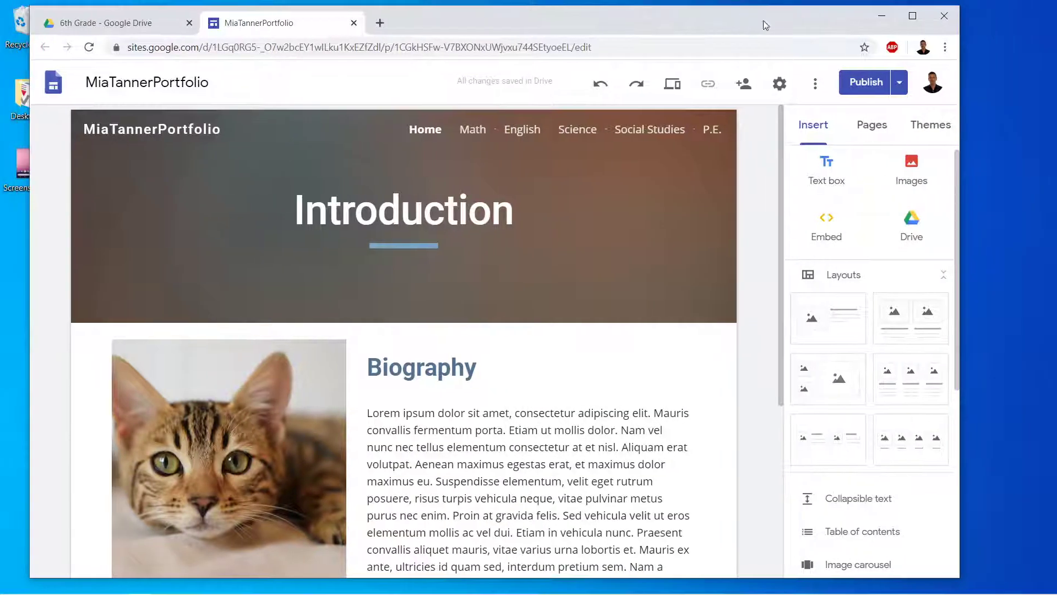
pyautogui.moveTo(961, 76); pyautogui.dragTo(1046, 76)
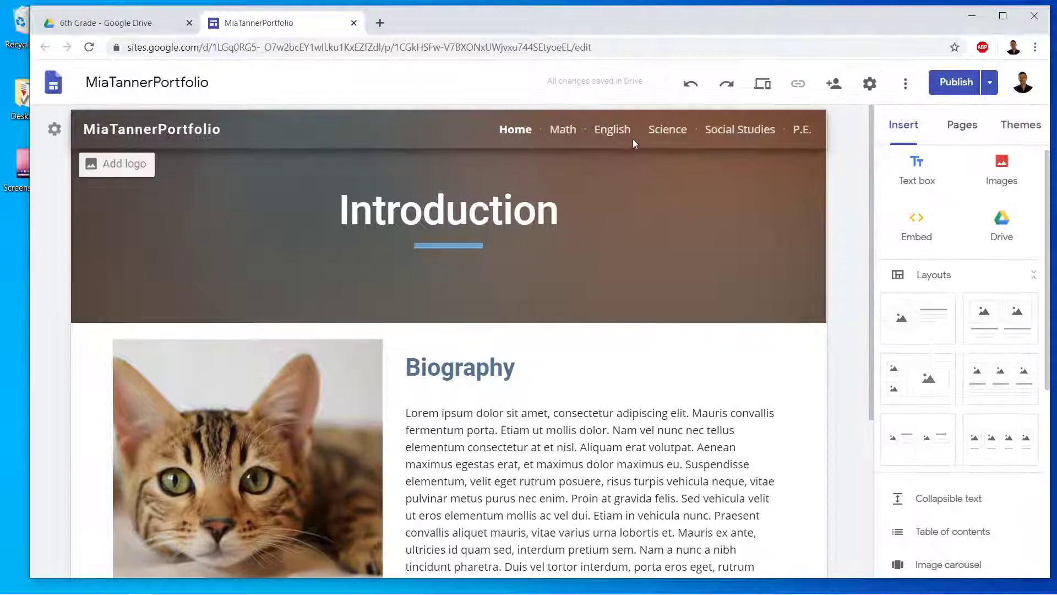
pyautogui.moveTo(627, 23); pyautogui.dragTo(606, 22)
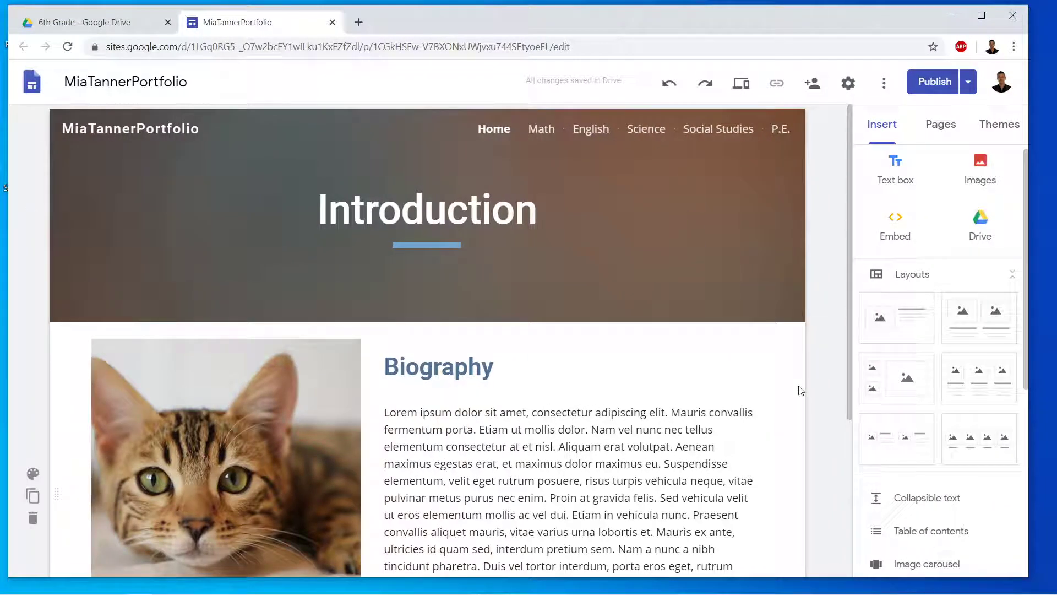
# Check the Biography paragraph on the finished Introduction page, then go to the Math page.
pyautogui.scroll(-3, 801, 391)
pyautogui.scroll(3, 805, 397)
pyautogui.scroll(-2, 846, 281)
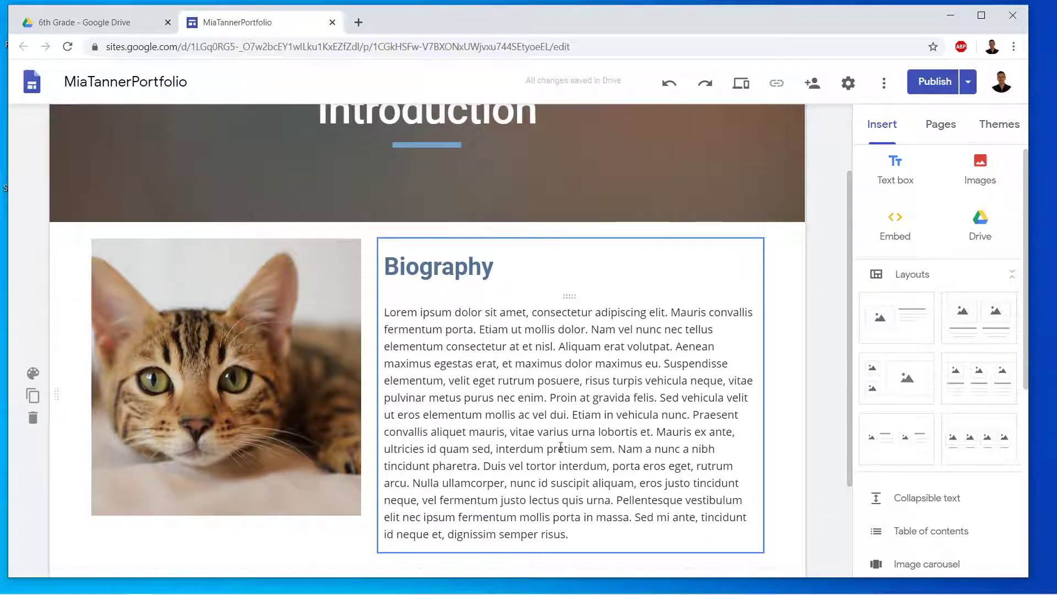
pyautogui.moveTo(576, 534); pyautogui.dragTo(422, 304)
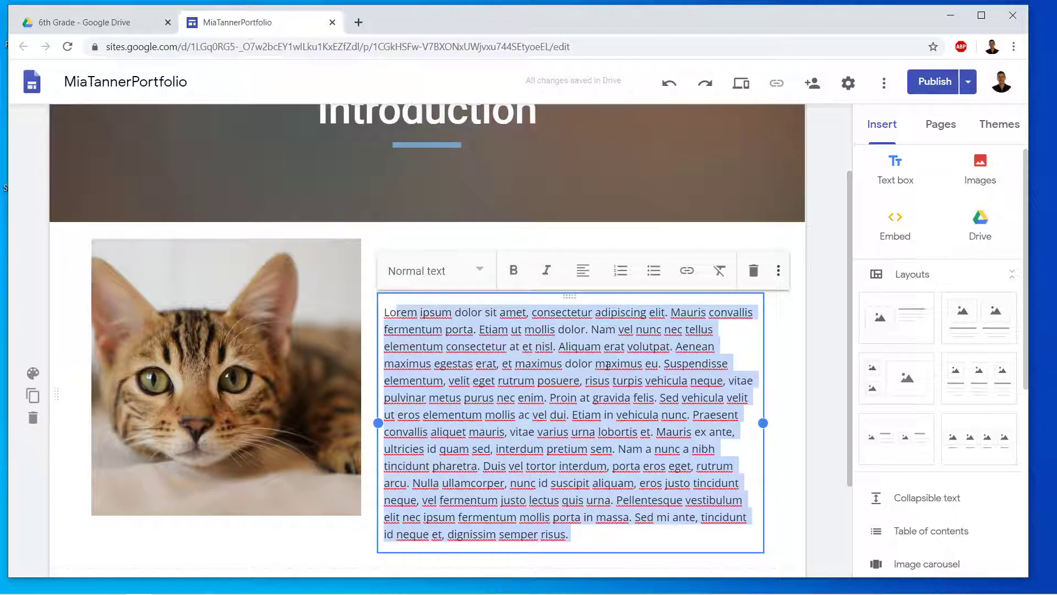
pyautogui.click(811, 396)
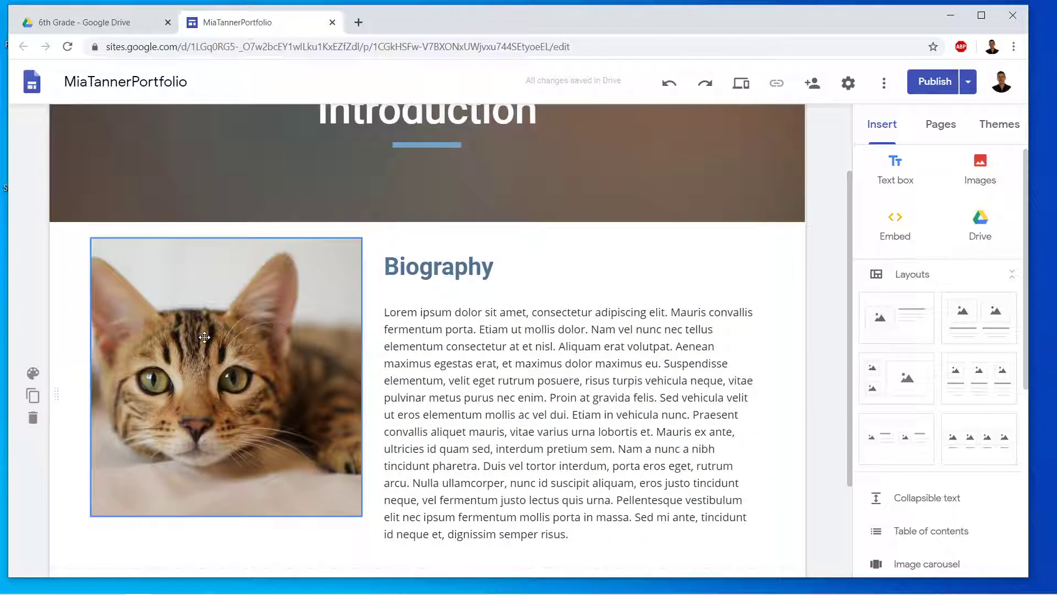
pyautogui.scroll(2, 385, 380)
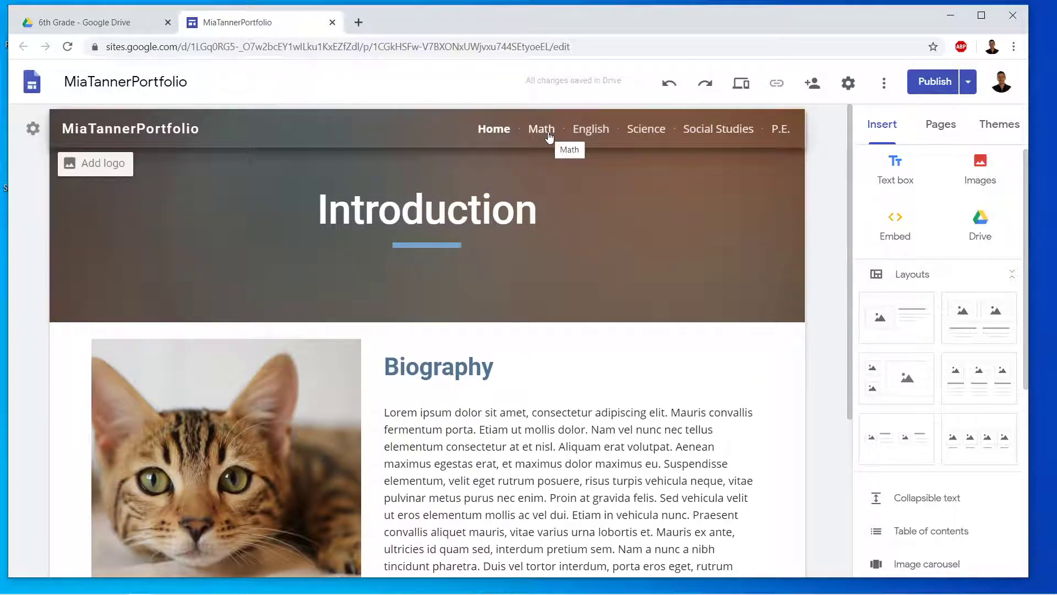
pyautogui.moveTo(387, 414); pyautogui.dragTo(714, 420)
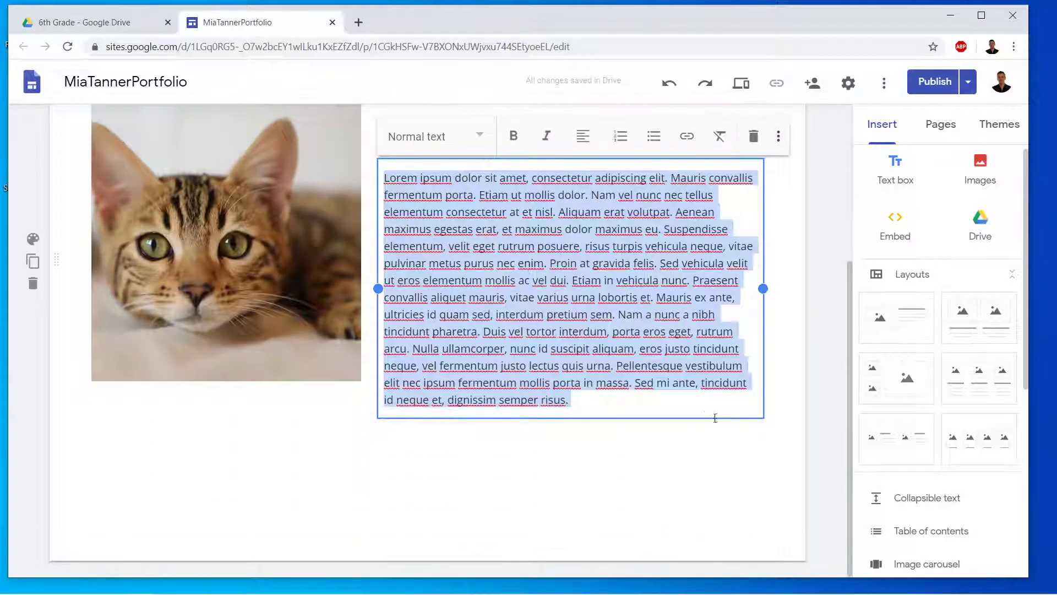
pyautogui.scroll(4, 818, 404)
pyautogui.click(817, 404)
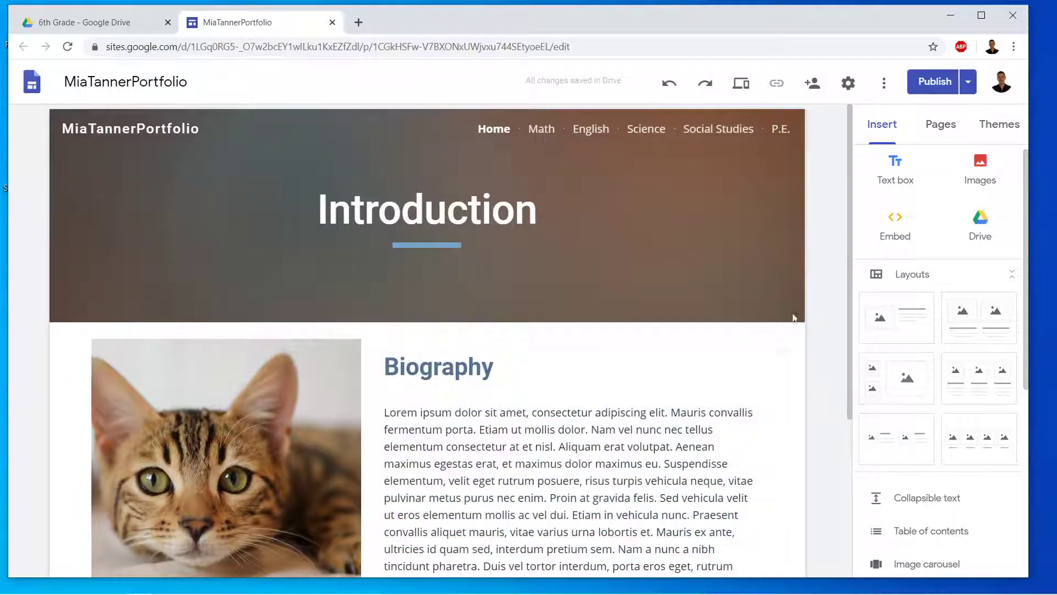
pyautogui.click(542, 130)
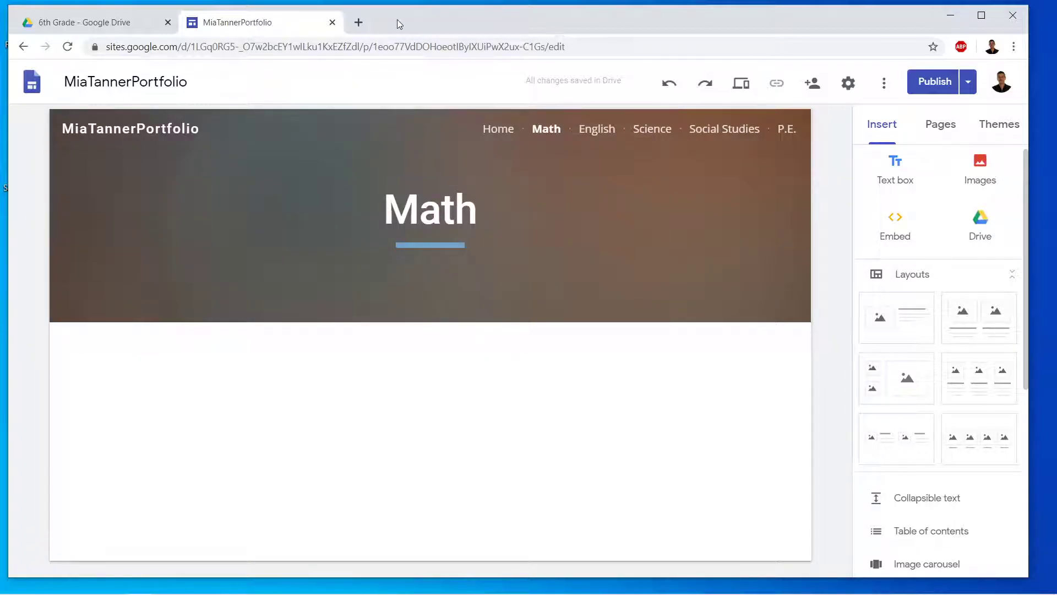
# Open a separate browser window beside the editor and search Google for 'math'.
pyautogui.click(359, 23)
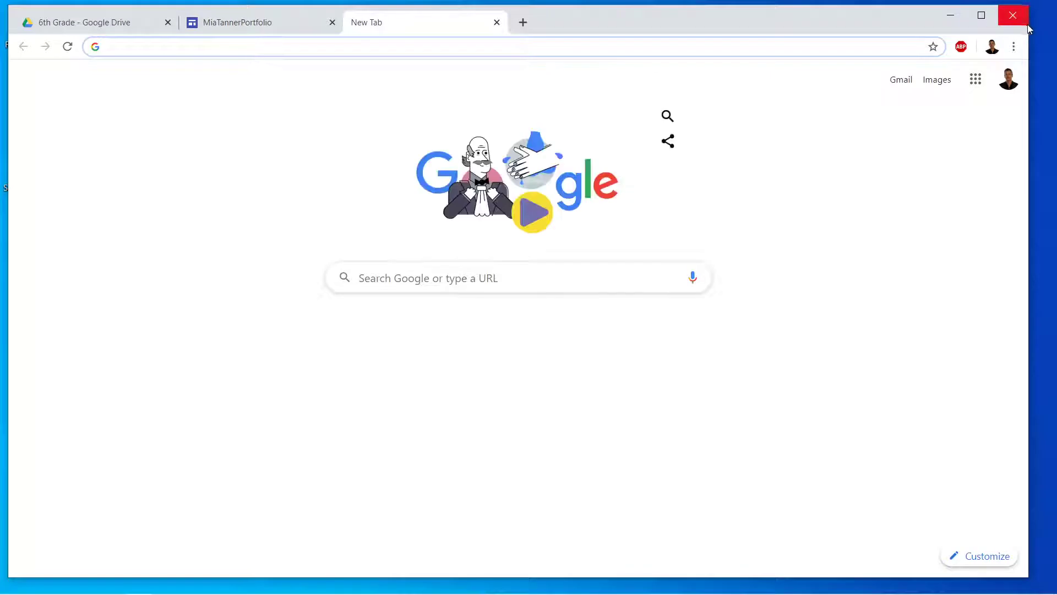
pyautogui.moveTo(950, 27); pyautogui.dragTo(666, 22)
pyautogui.moveTo(461, 25); pyautogui.dragTo(830, 19)
pyautogui.moveTo(899, 36); pyautogui.dragTo(767, 28)
pyautogui.click(783, 278)
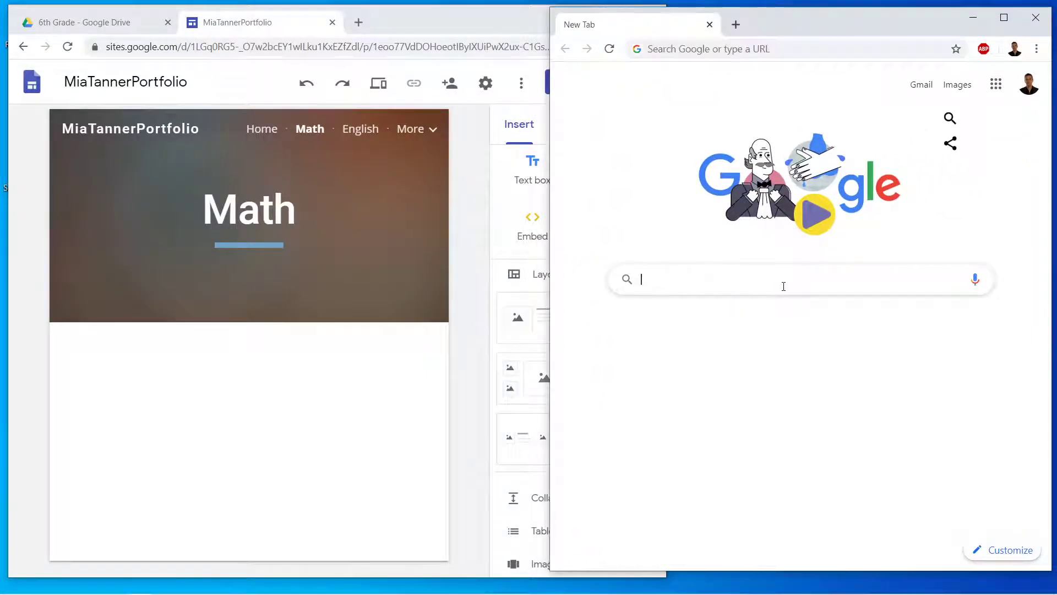
pyautogui.write('math')
pyautogui.press('Return')
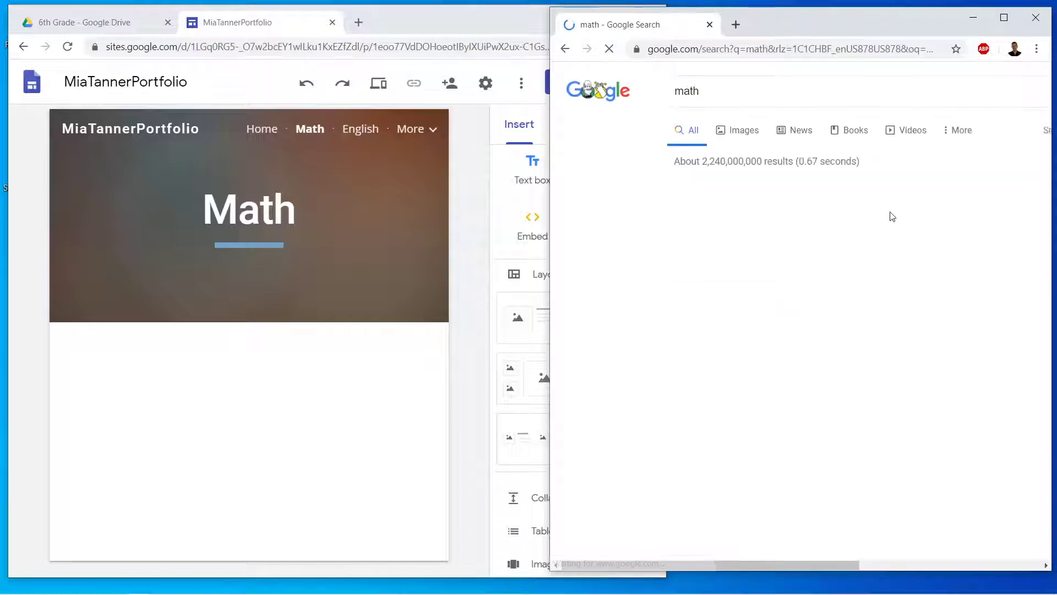
# Show math image results with Usage Rights set to Labeled for noncommercial reuse.
pyautogui.click(742, 134)
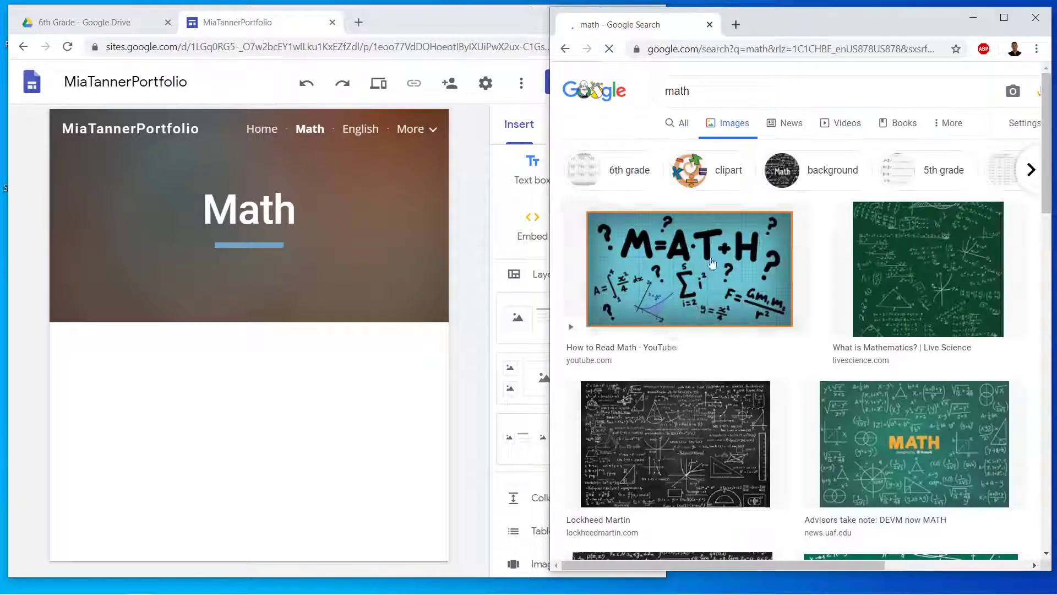
pyautogui.click(1023, 124)
pyautogui.moveTo(854, 12); pyautogui.dragTo(759, 13)
pyautogui.click(922, 126)
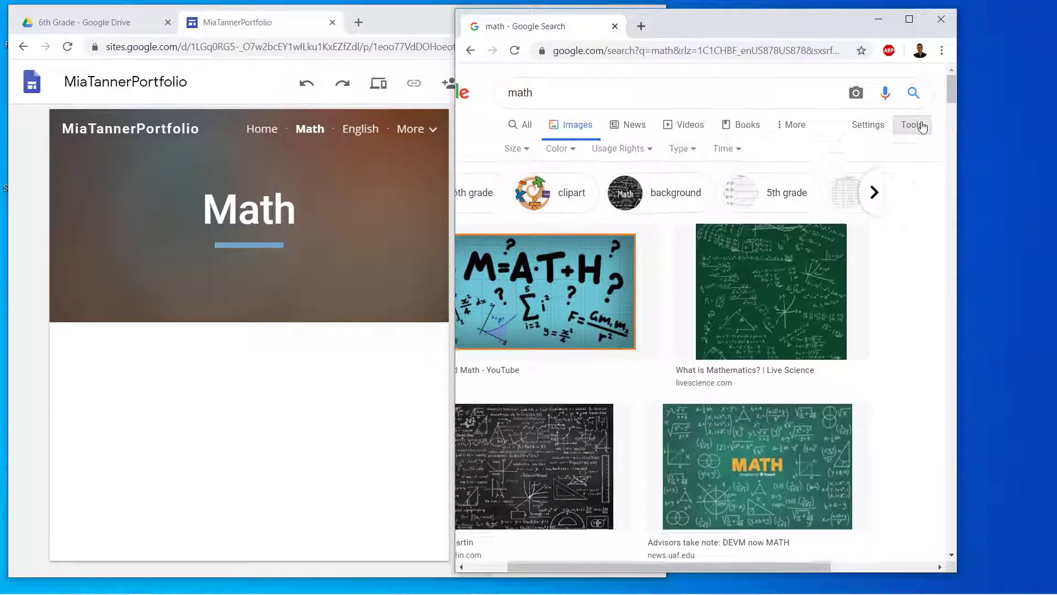
pyautogui.click(639, 149)
pyautogui.click(650, 249)
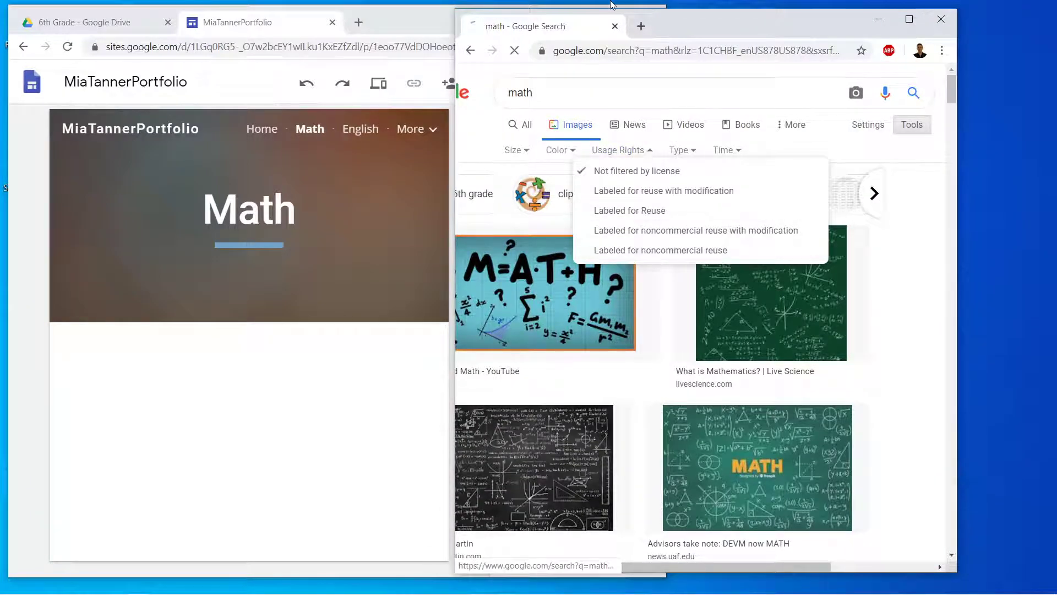
pyautogui.moveTo(731, 20); pyautogui.dragTo(824, 22)
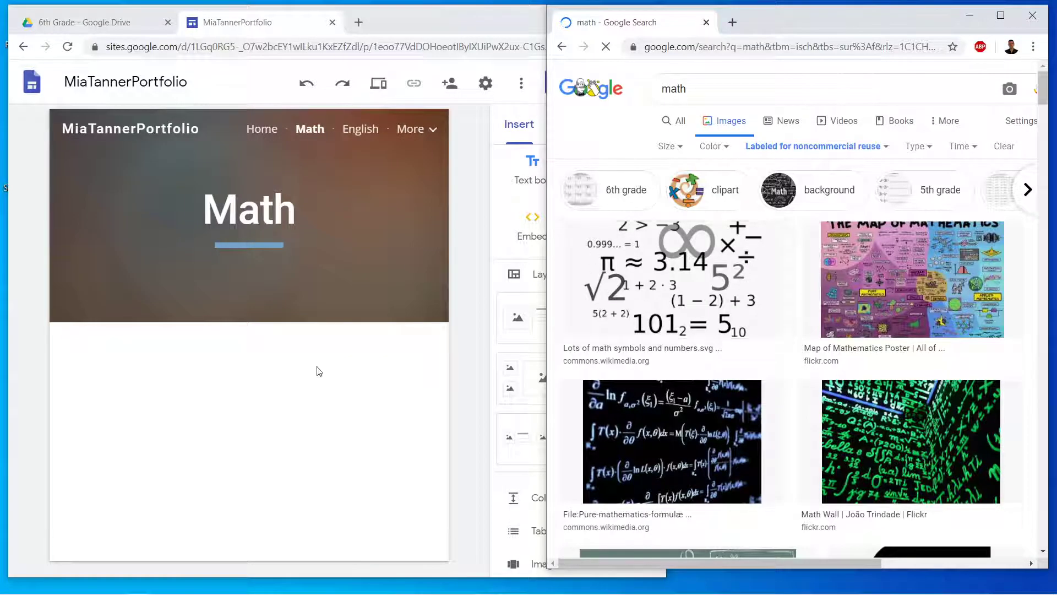
pyautogui.click(522, 380)
# Add an image-and-text section titled 'Math' and paste lorem ipsum into its body.
pyautogui.click(539, 324)
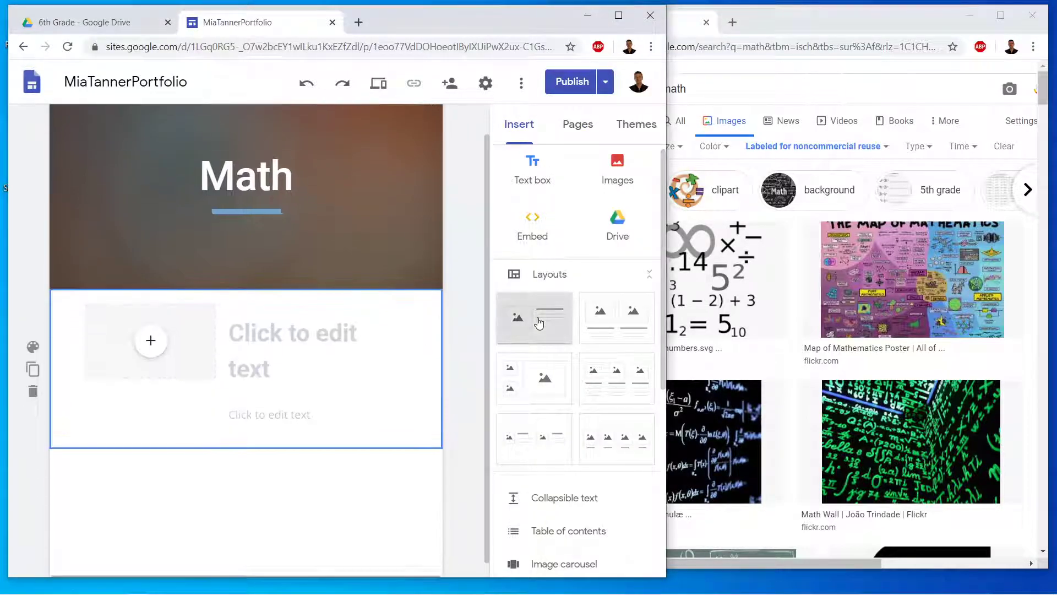
pyautogui.click(288, 351)
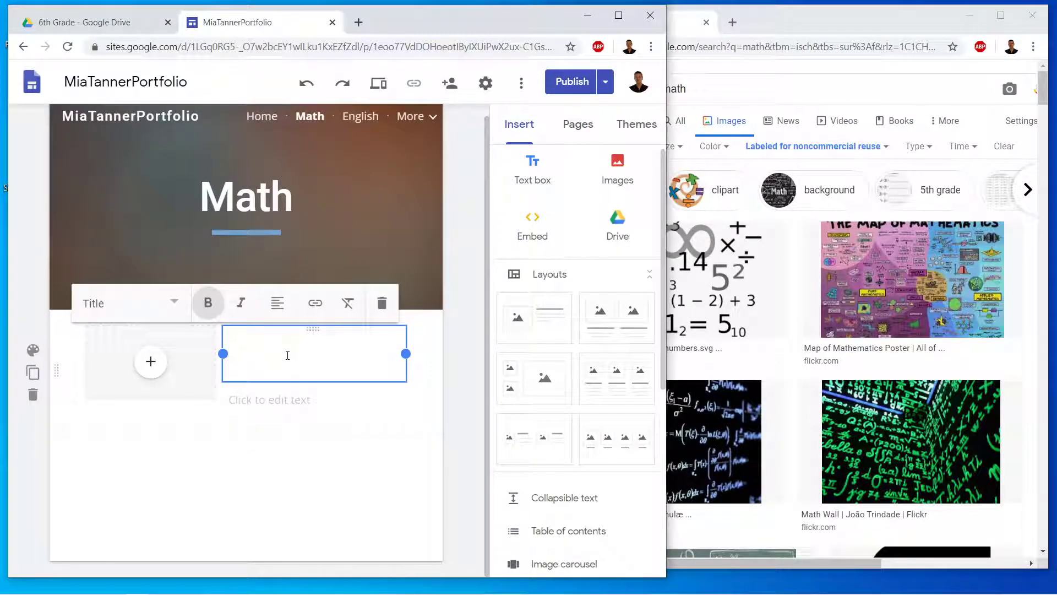
pyautogui.write('Math')
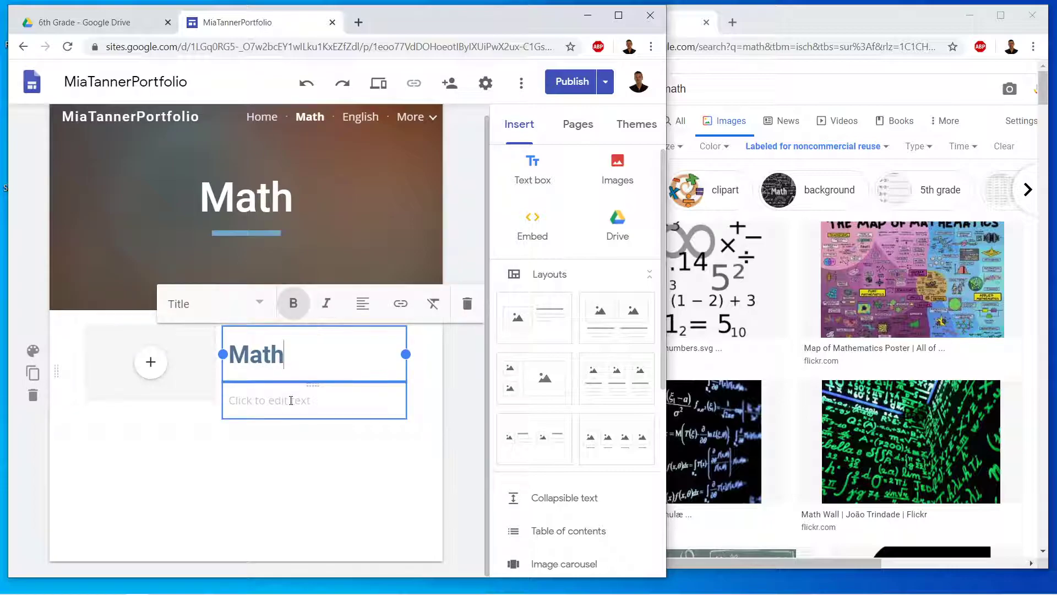
pyautogui.click(291, 401)
pyautogui.hotkey('ctrl', 'v')
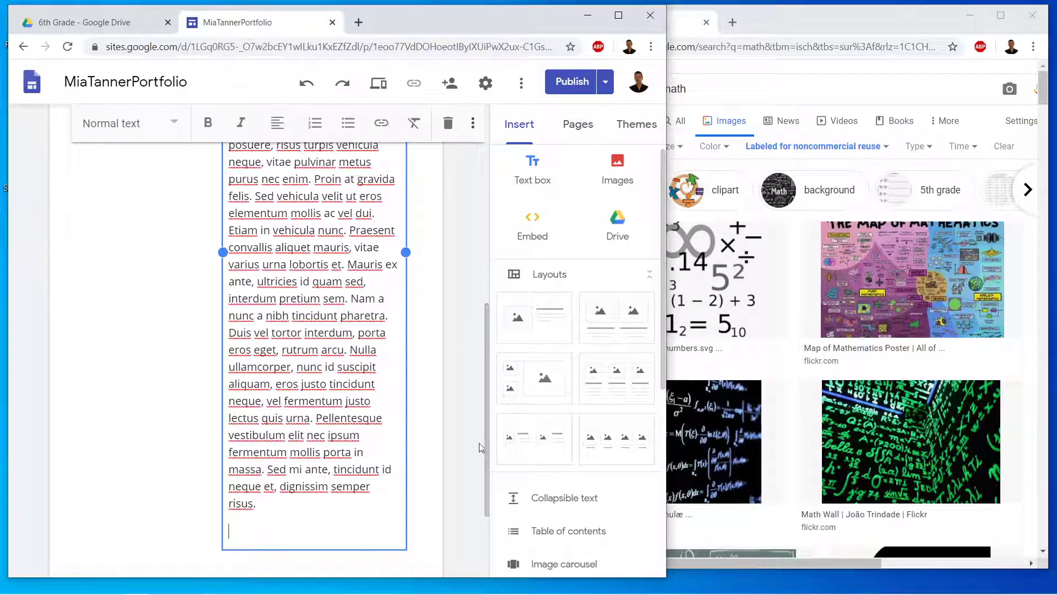
# Shorten the lorem ipsum by deleting the paragraph from 'Proin' to the end.
pyautogui.click(467, 427)
pyautogui.moveTo(491, 431); pyautogui.dragTo(488, 292)
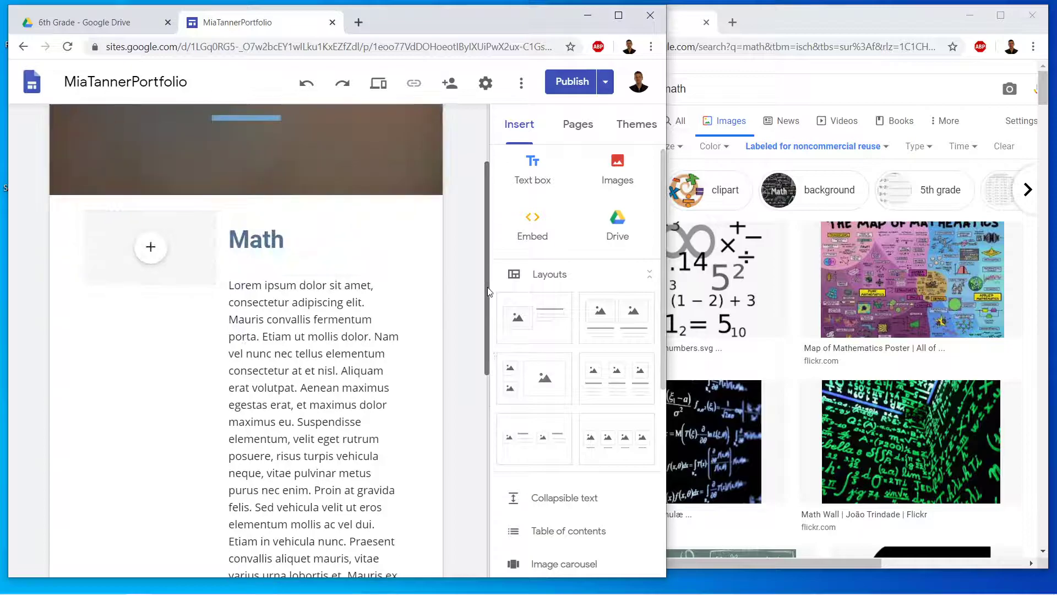
pyautogui.moveTo(298, 422); pyautogui.dragTo(347, 560)
pyautogui.click(347, 557)
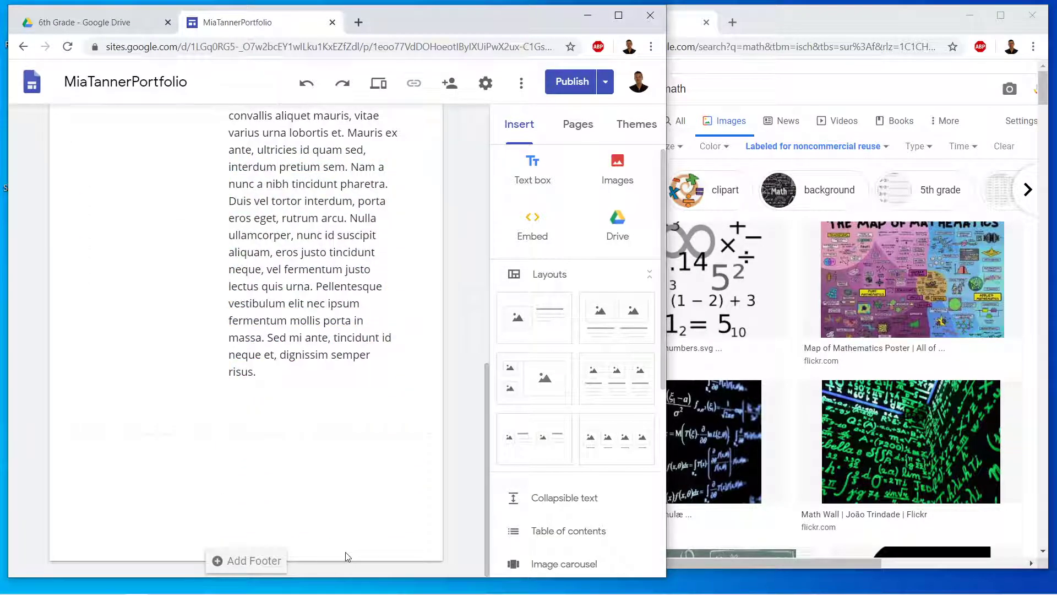
pyautogui.moveTo(290, 380); pyautogui.dragTo(317, 214)
pyautogui.press('Delete')
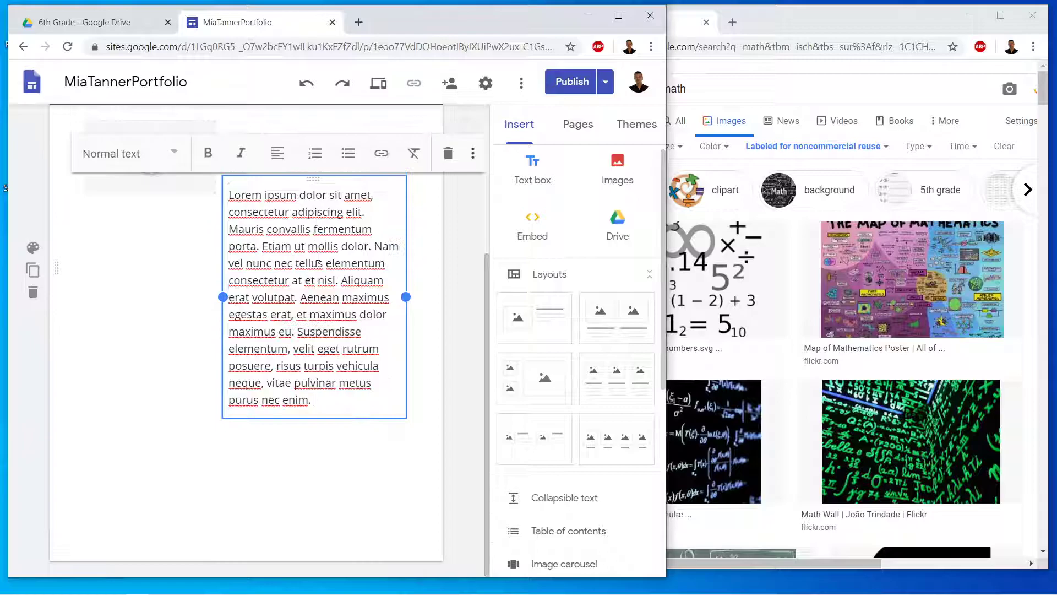
pyautogui.click(158, 488)
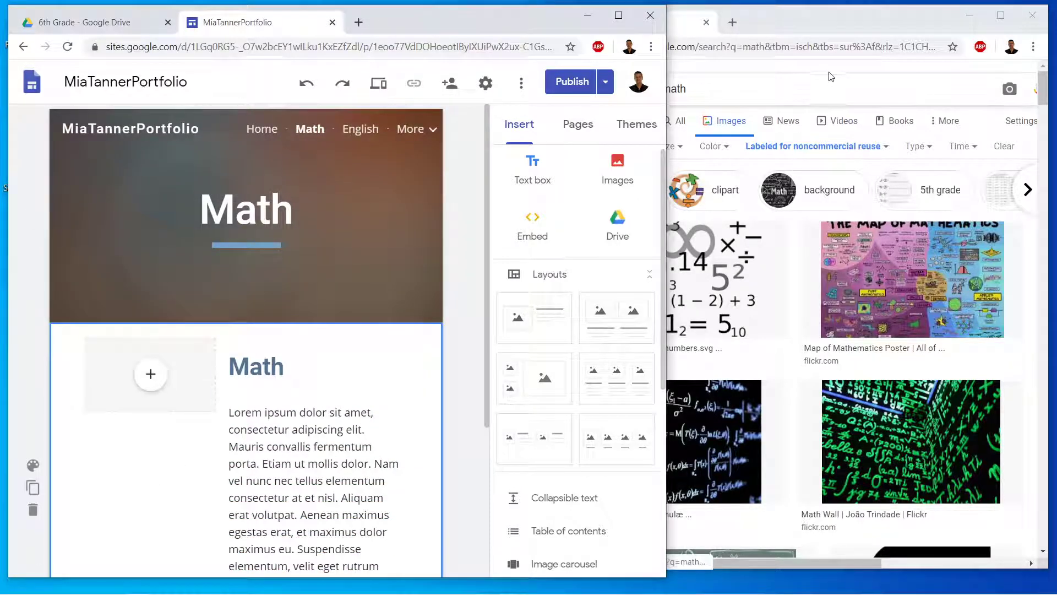
# Place the formula-blackboard image in the Math section and delete the empty image placeholder.
pyautogui.click(862, 24)
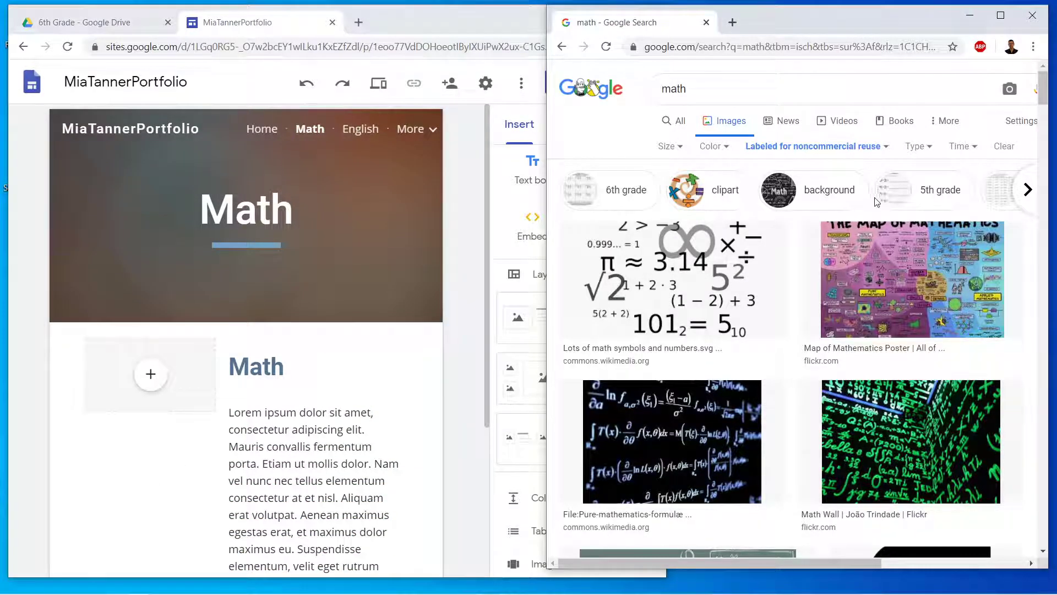
pyautogui.scroll(-1, 724, 419)
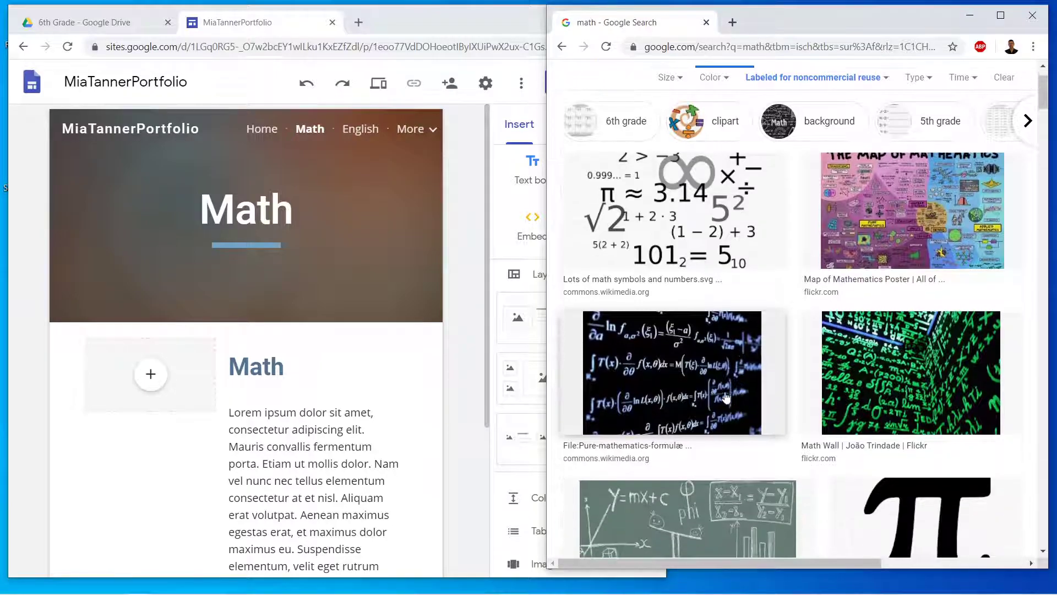
pyautogui.click(725, 388)
pyautogui.moveTo(926, 280); pyautogui.dragTo(200, 467)
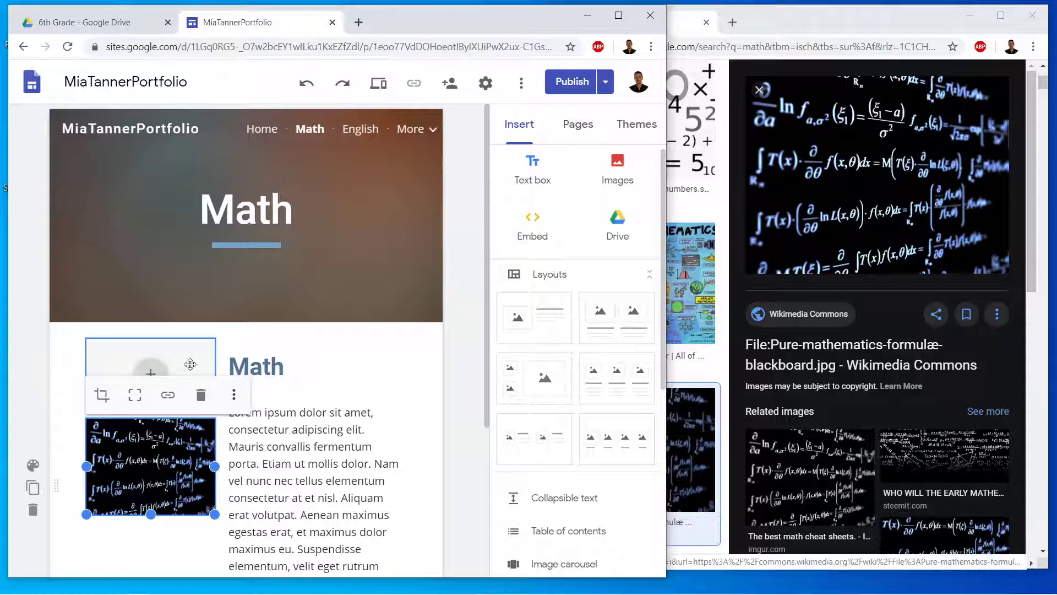
pyautogui.click(192, 367)
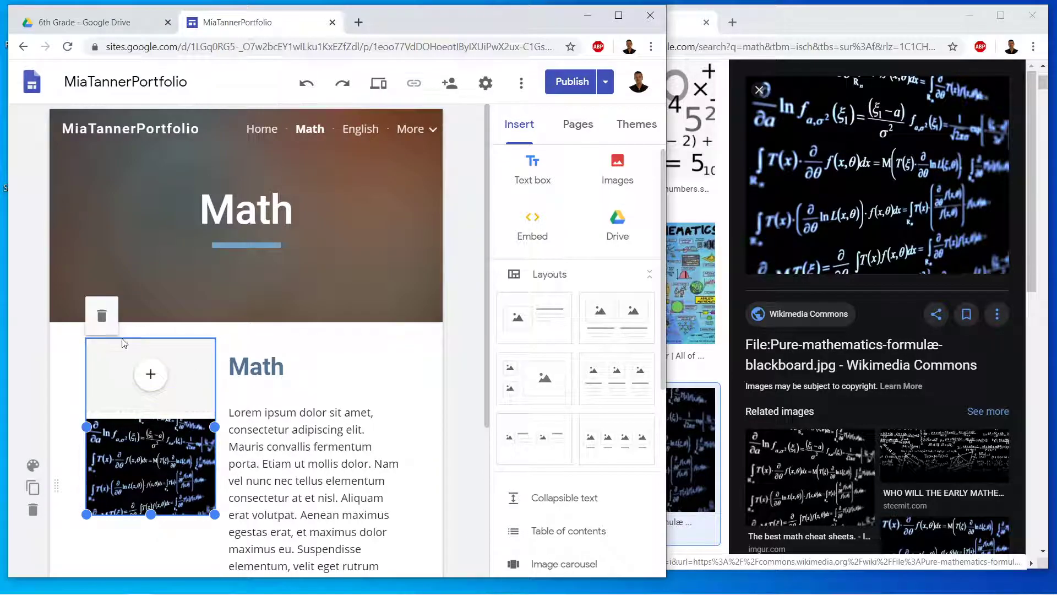
pyautogui.click(164, 362)
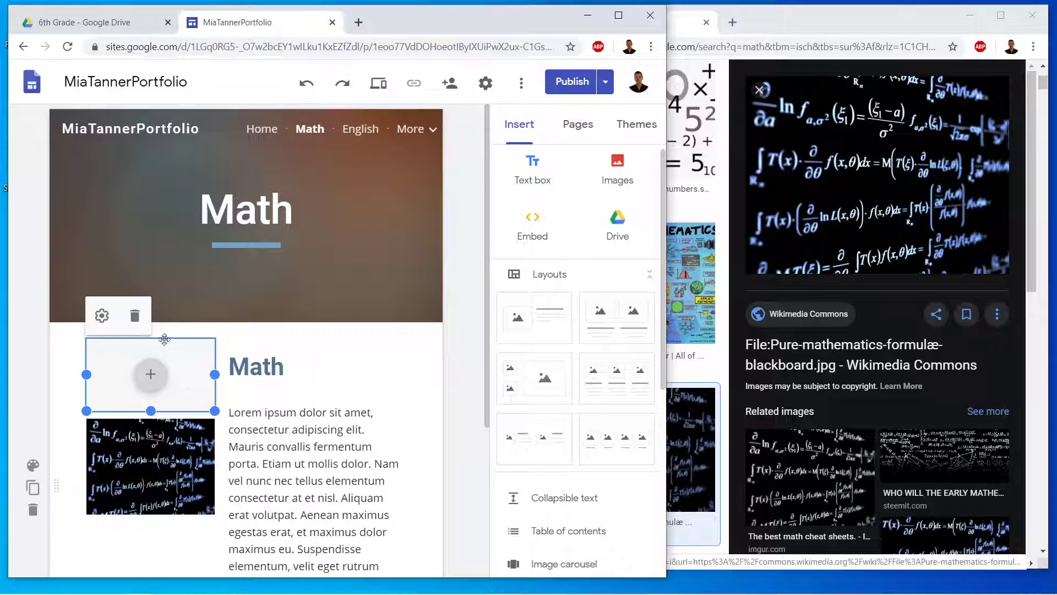
pyautogui.click(134, 316)
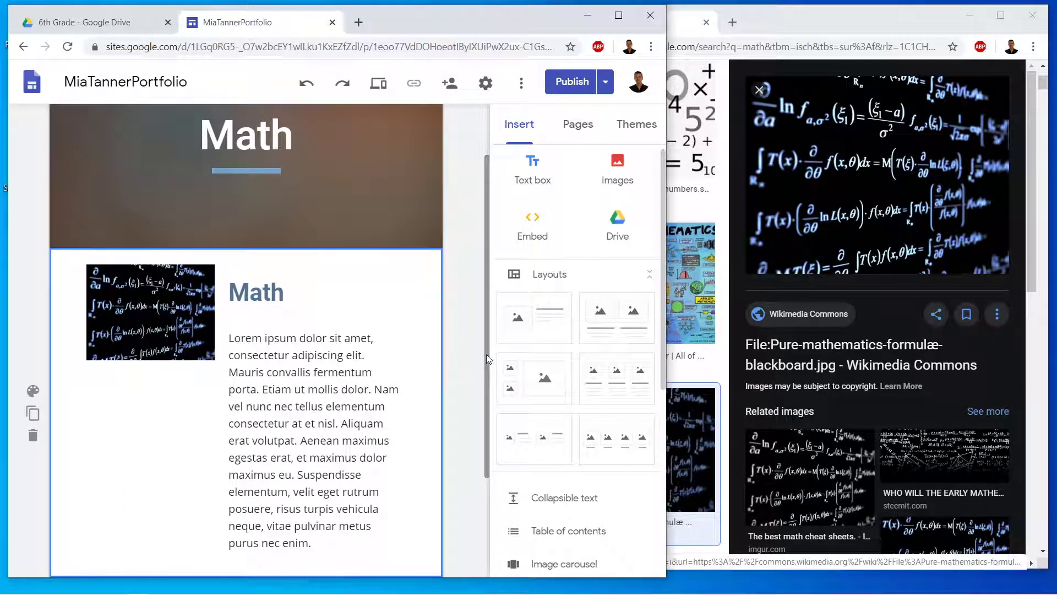
pyautogui.moveTo(487, 354); pyautogui.dragTo(507, 227)
# Go to the English page and search Google Images for 'book'.
pyautogui.click(367, 130)
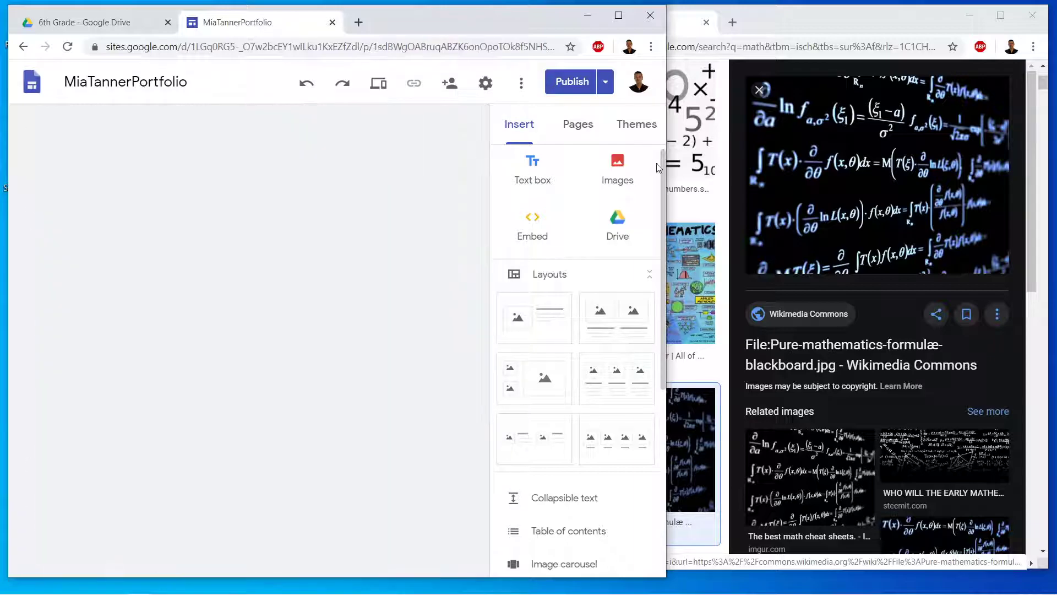
pyautogui.scroll(3, 912, 149)
pyautogui.click(783, 90)
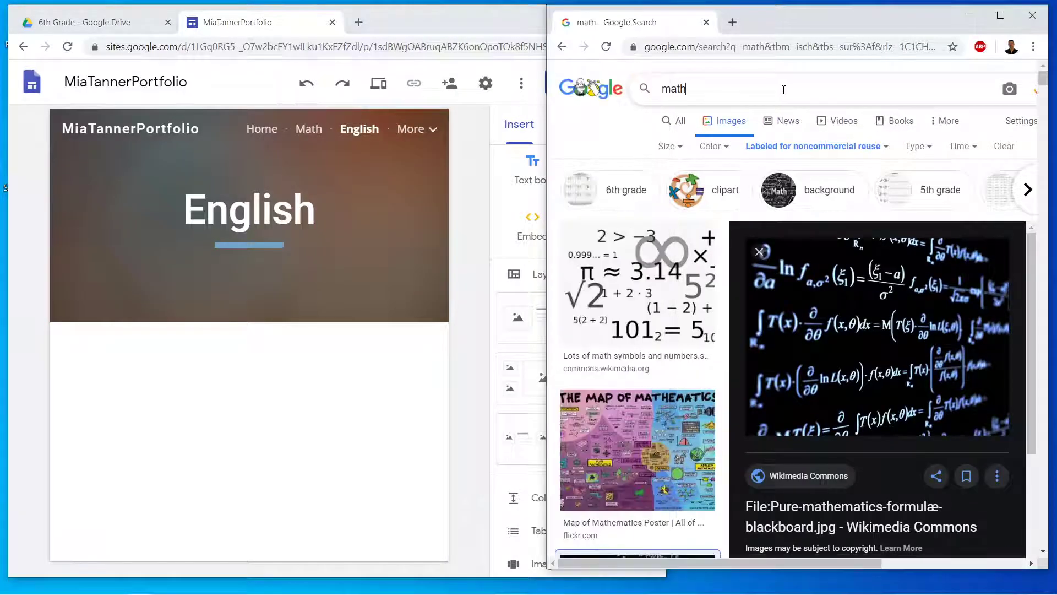
pyautogui.moveTo(695, 88); pyautogui.dragTo(573, 66)
pyautogui.click(511, 12)
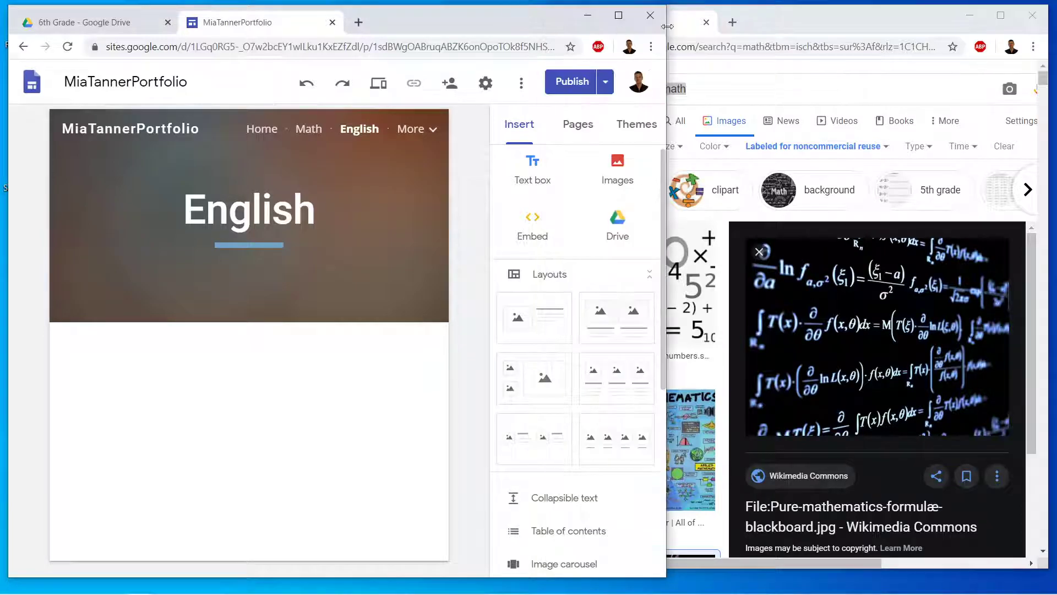
pyautogui.moveTo(670, 26); pyautogui.dragTo(629, 27)
pyautogui.click(628, 92)
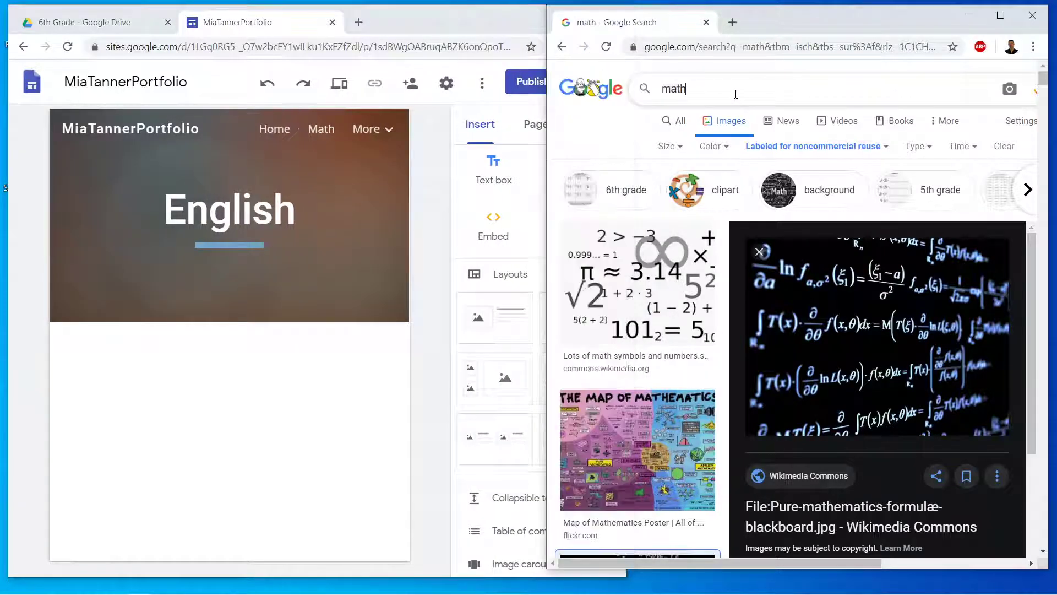
pyautogui.write('book')
pyautogui.press('Return')
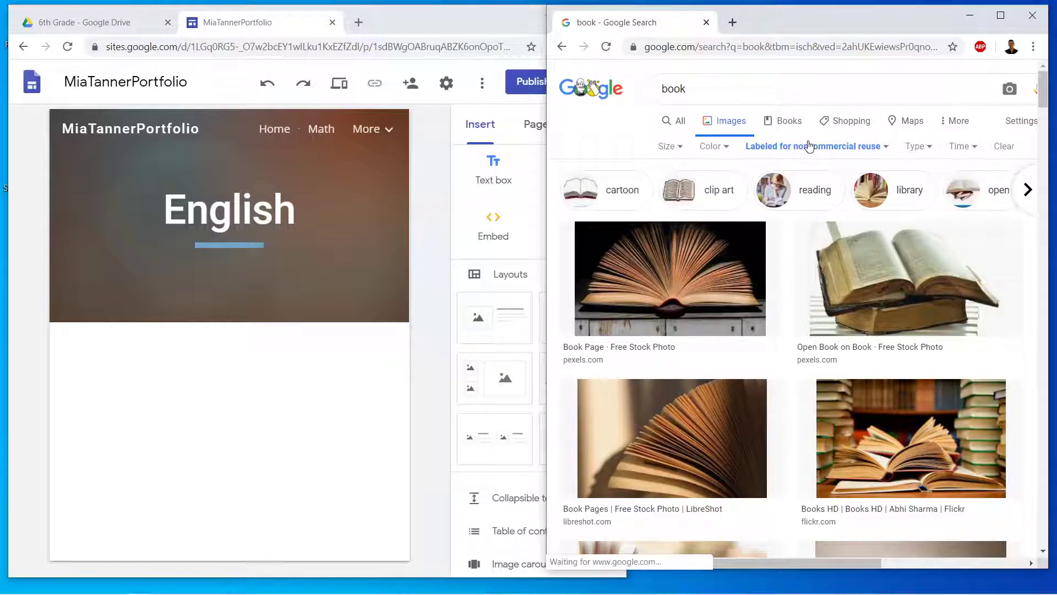
pyautogui.click(438, 372)
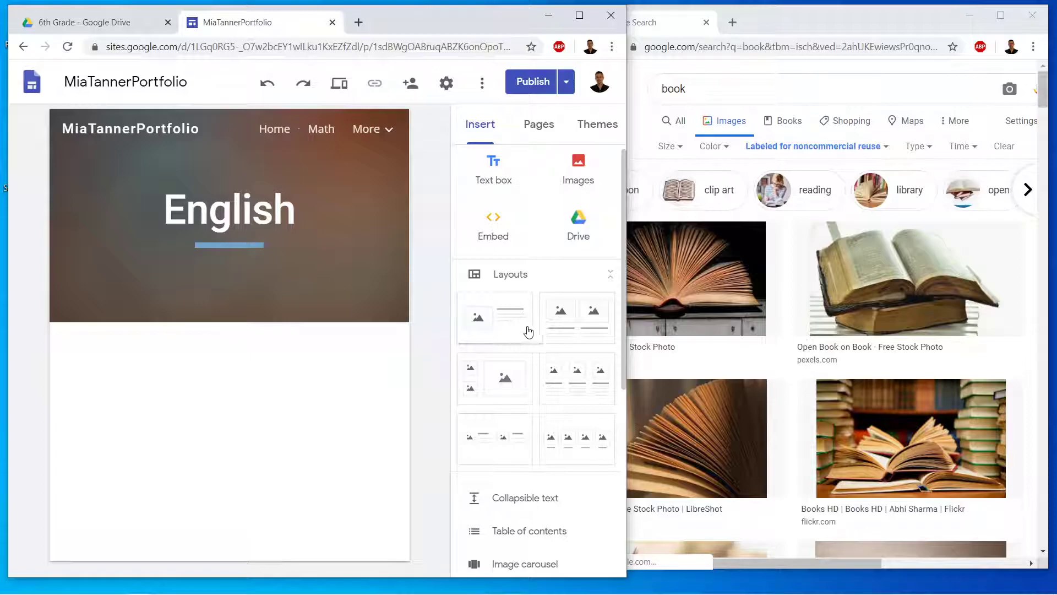
# Add an image-and-text section headed English with lorem ipsum trimmed before 'Suspendisse'.
pyautogui.click(478, 337)
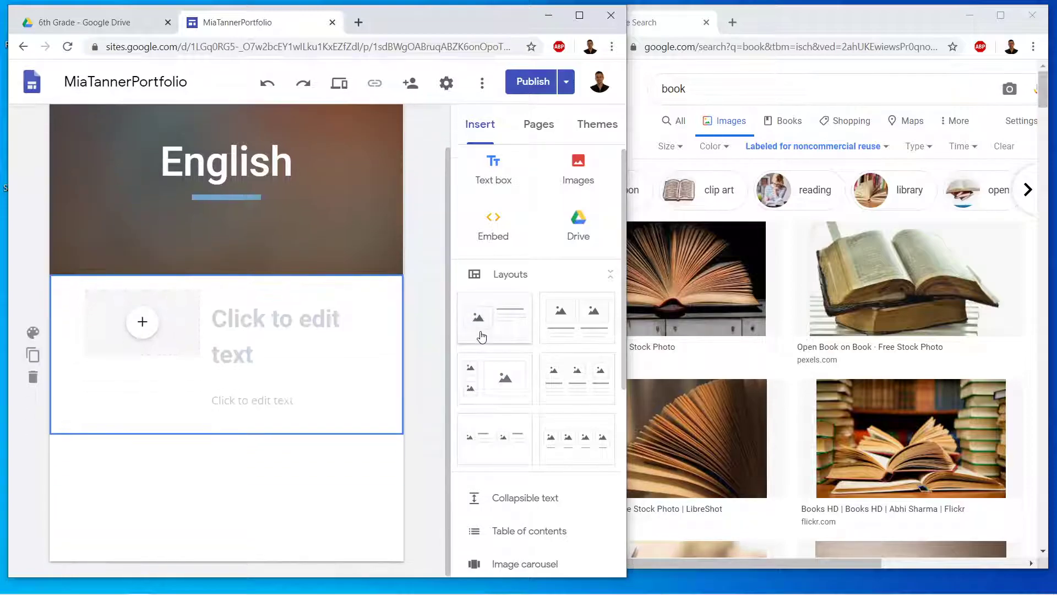
pyautogui.click(284, 351)
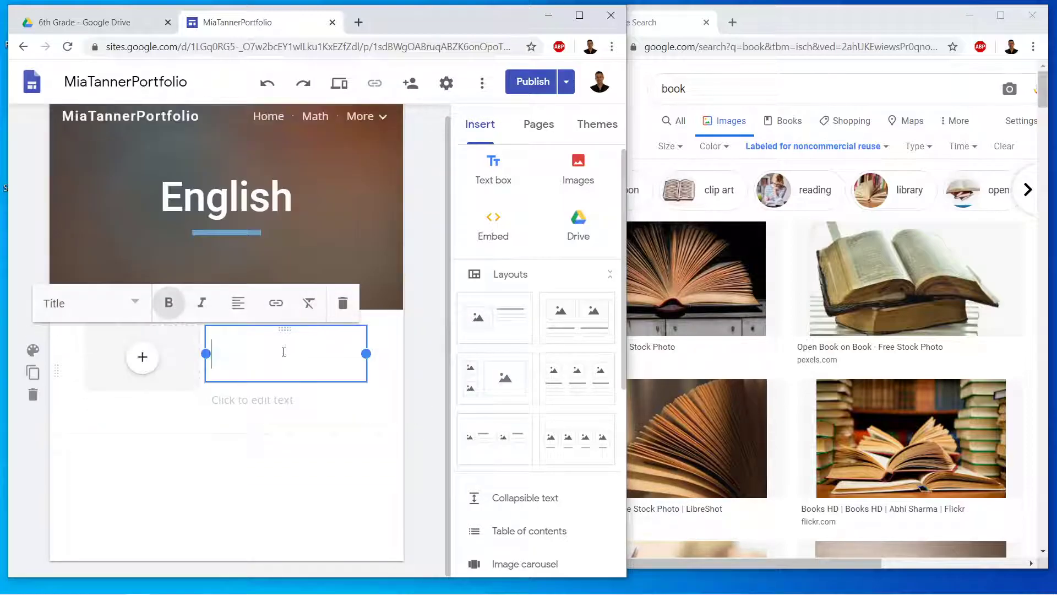
pyautogui.write('English')
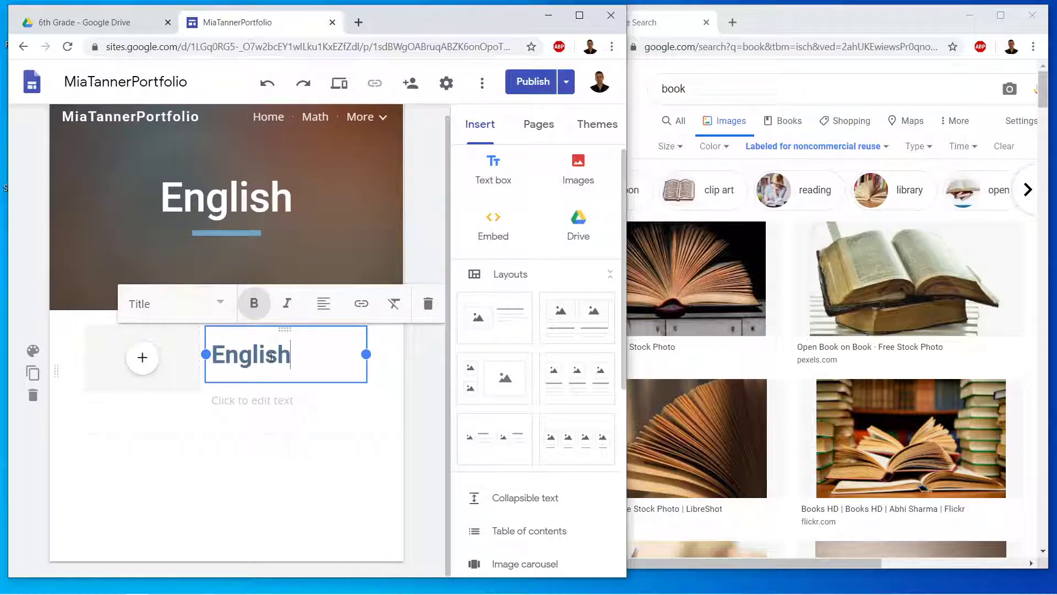
pyautogui.click(284, 395)
pyautogui.hotkey('ctrl', 'v')
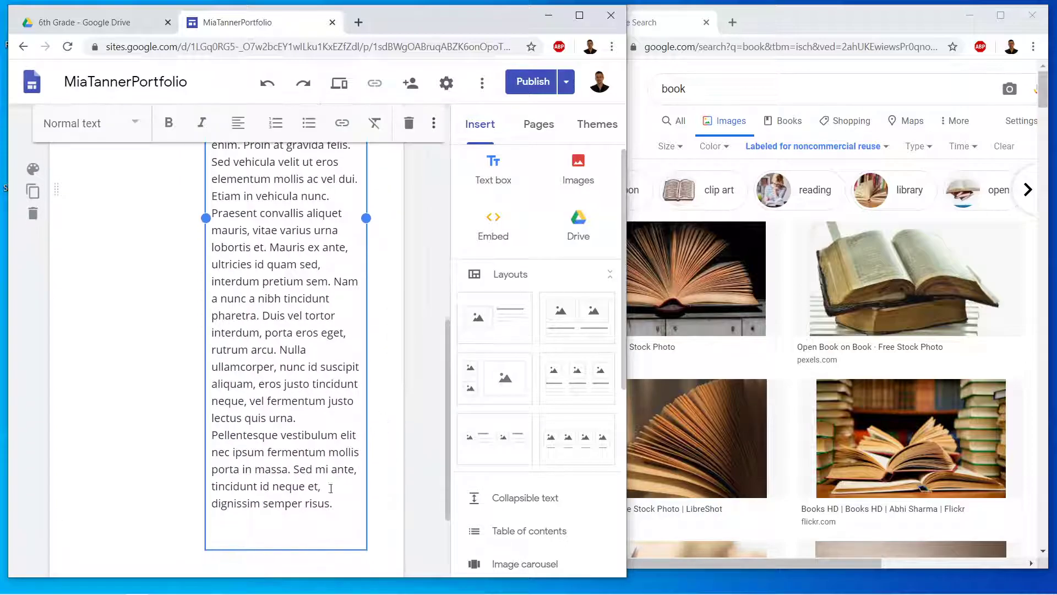
pyautogui.moveTo(333, 503); pyautogui.dragTo(280, 261)
pyautogui.press('BackSpace')
# Place the open-book photo in the section and delete the empty image placeholder.
pyautogui.scroll(3, 147, 500)
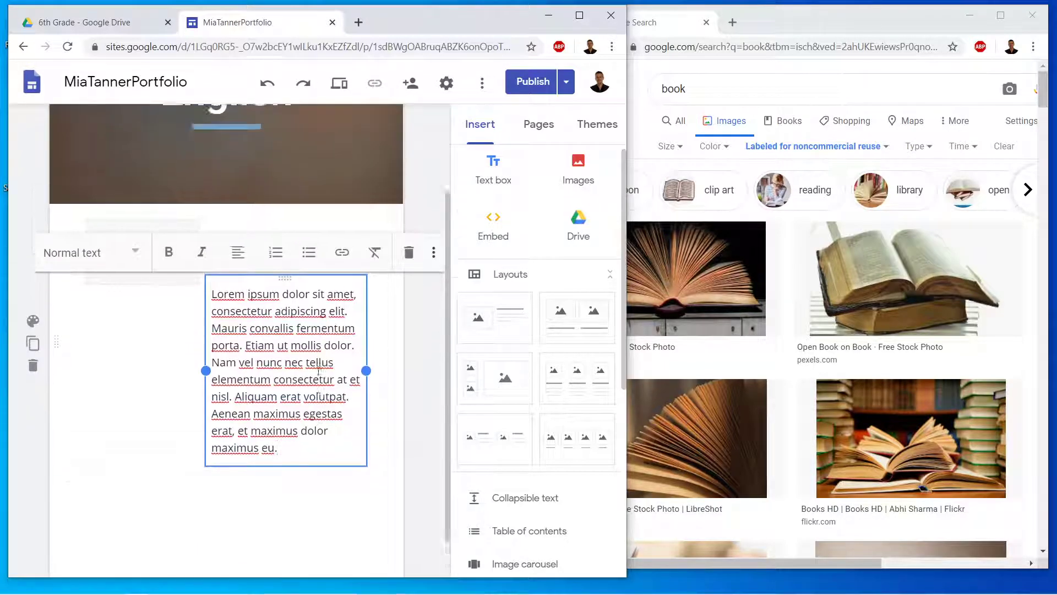
pyautogui.click(680, 290)
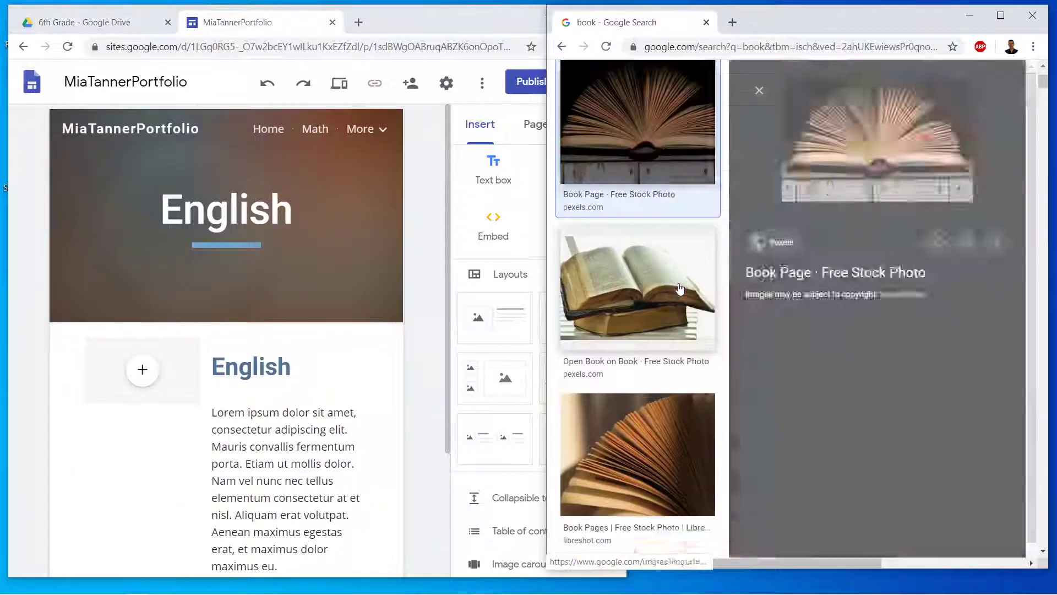
pyautogui.moveTo(482, 279); pyautogui.dragTo(158, 365)
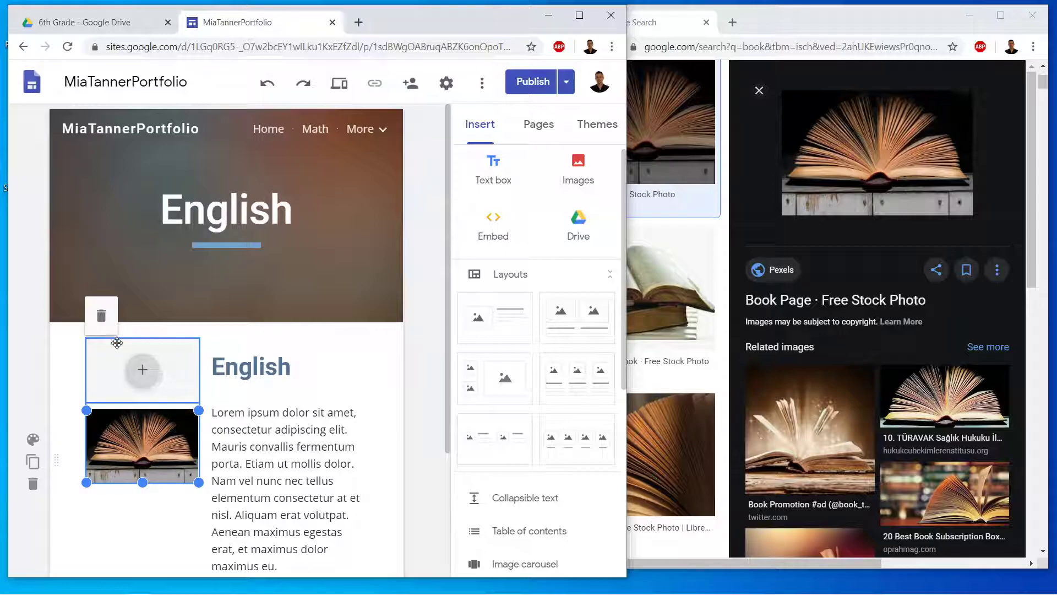
pyautogui.click(175, 369)
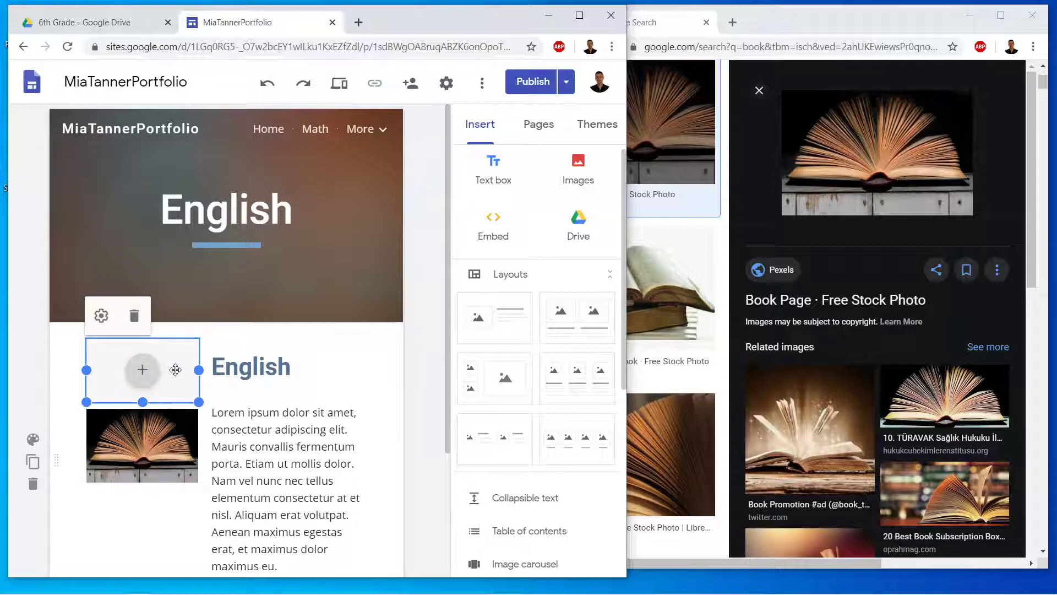
pyautogui.click(140, 322)
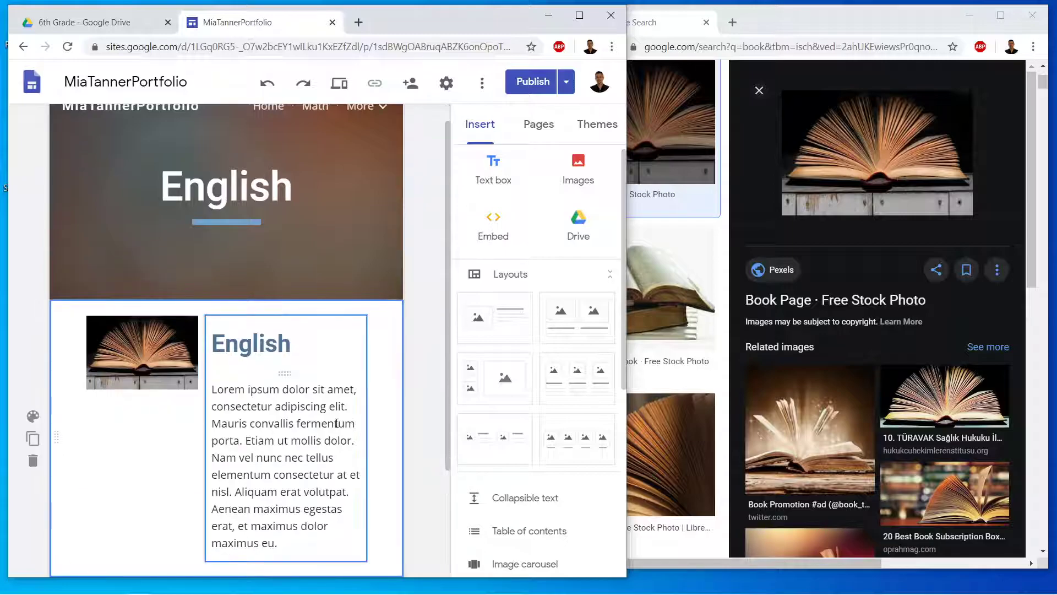
# Go to the Science page and search Google Images for 'test tube'.
pyautogui.moveTo(384, 115)
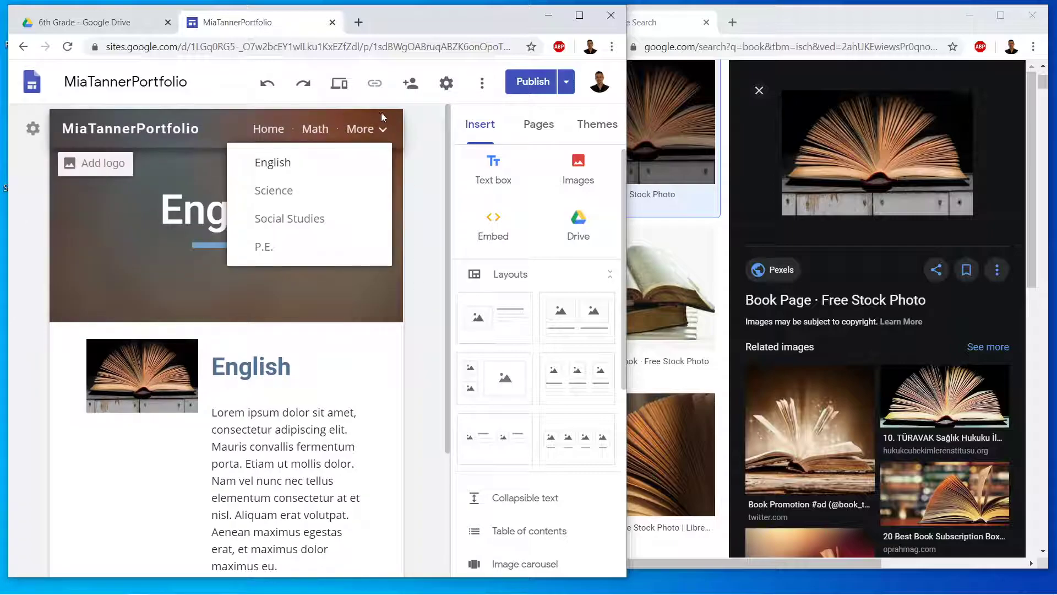
pyautogui.click(287, 200)
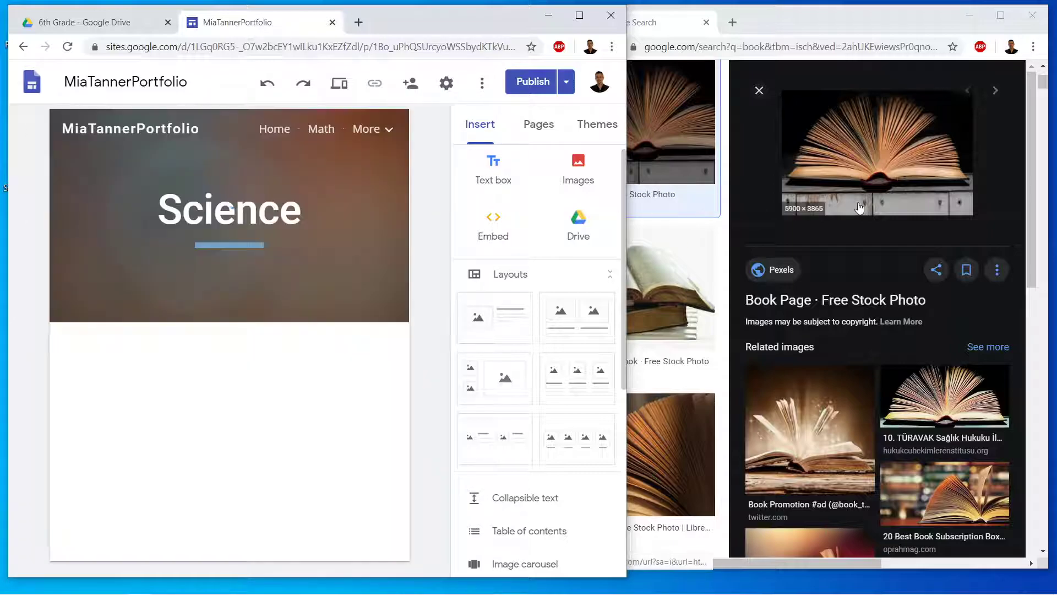
pyautogui.scroll(3, 860, 208)
pyautogui.tripleClick(731, 81)
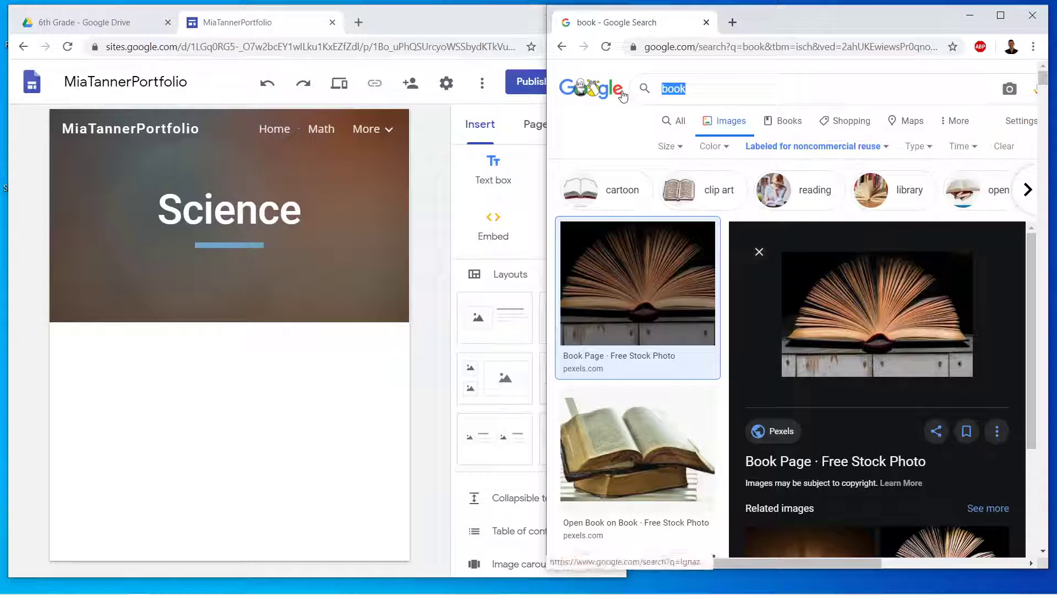
pyautogui.write('test tube')
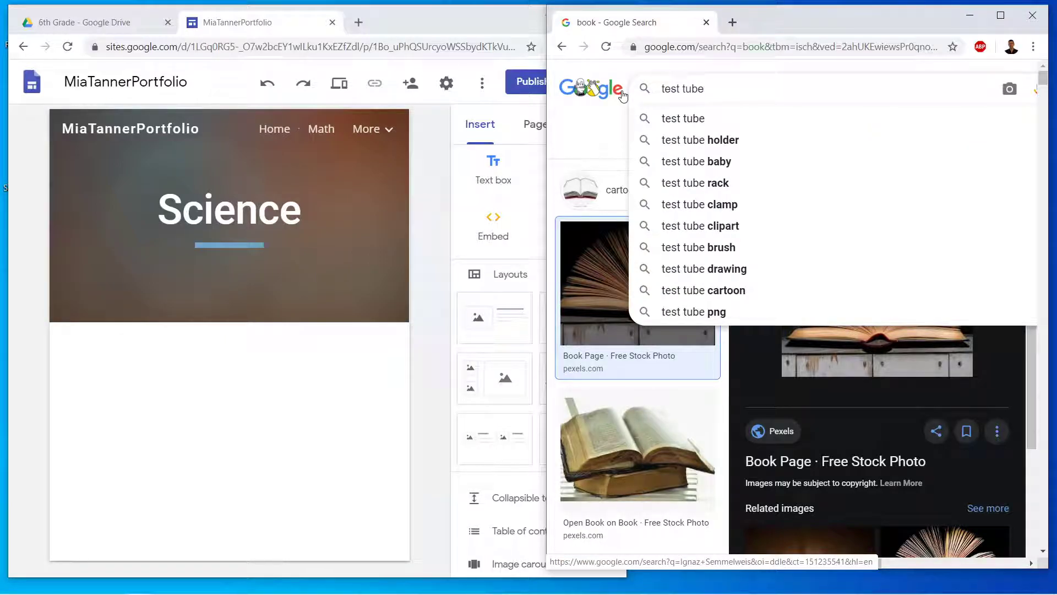
pyautogui.press('Return')
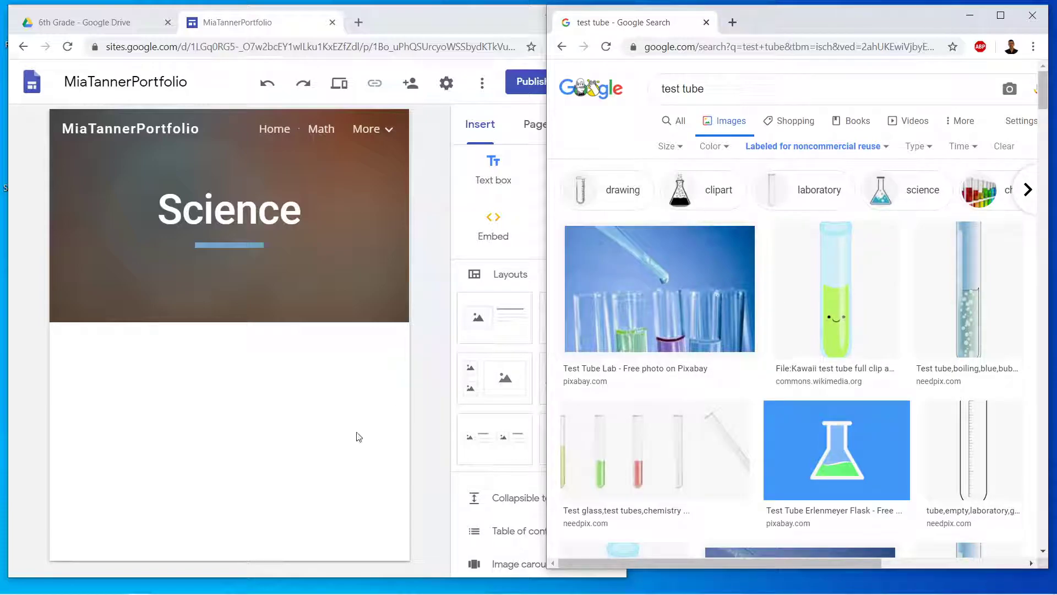
# Add an image-and-text section with the Test Tube Lab photo, deleting the empty placeholder.
pyautogui.click(489, 319)
pyautogui.moveTo(691, 294); pyautogui.dragTo(177, 397)
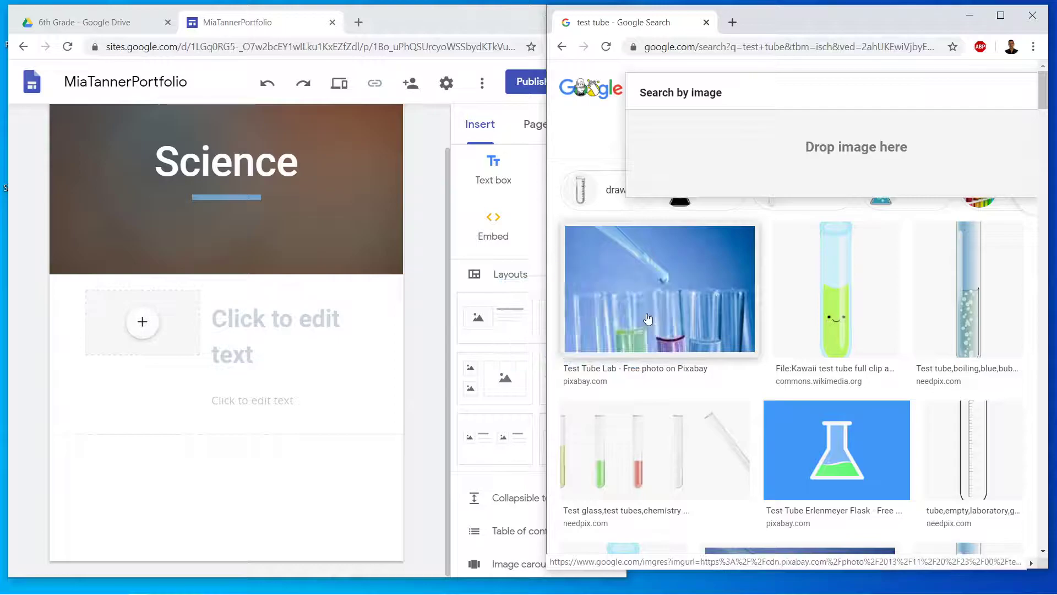
pyautogui.click(744, 258)
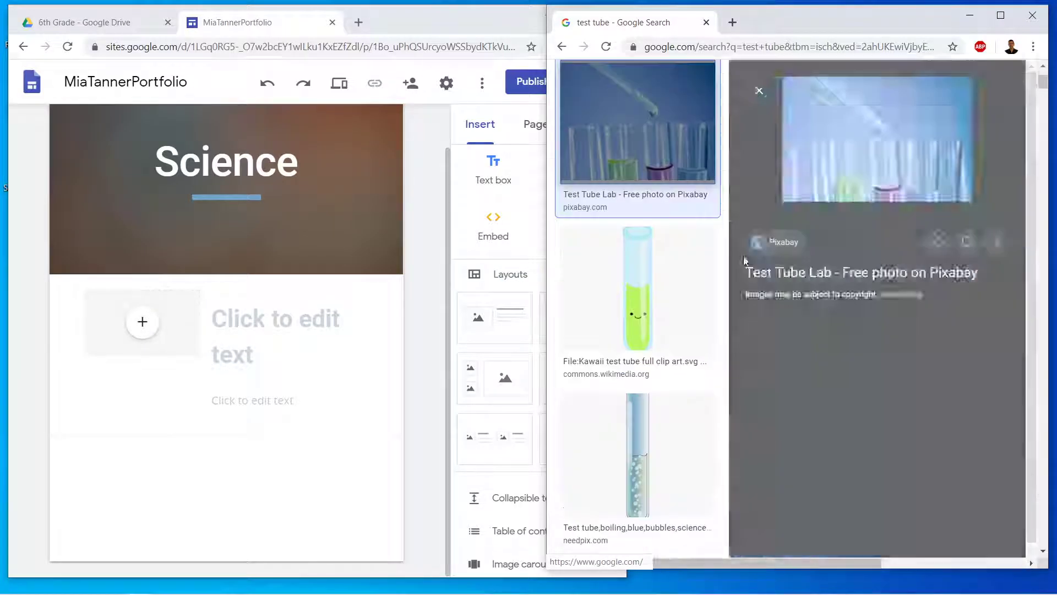
pyautogui.moveTo(875, 166); pyautogui.dragTo(154, 348)
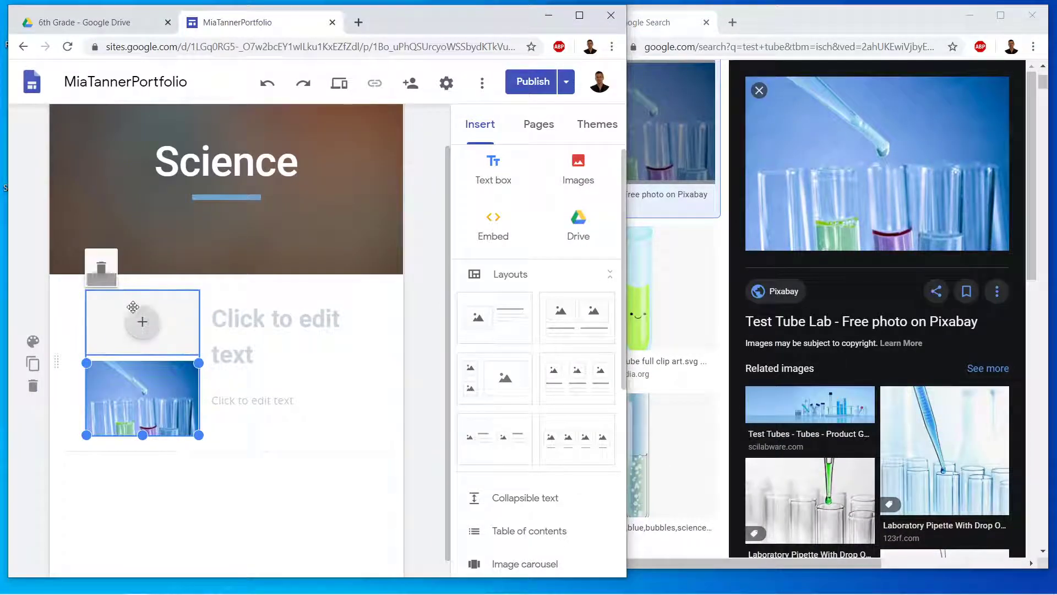
pyautogui.click(187, 331)
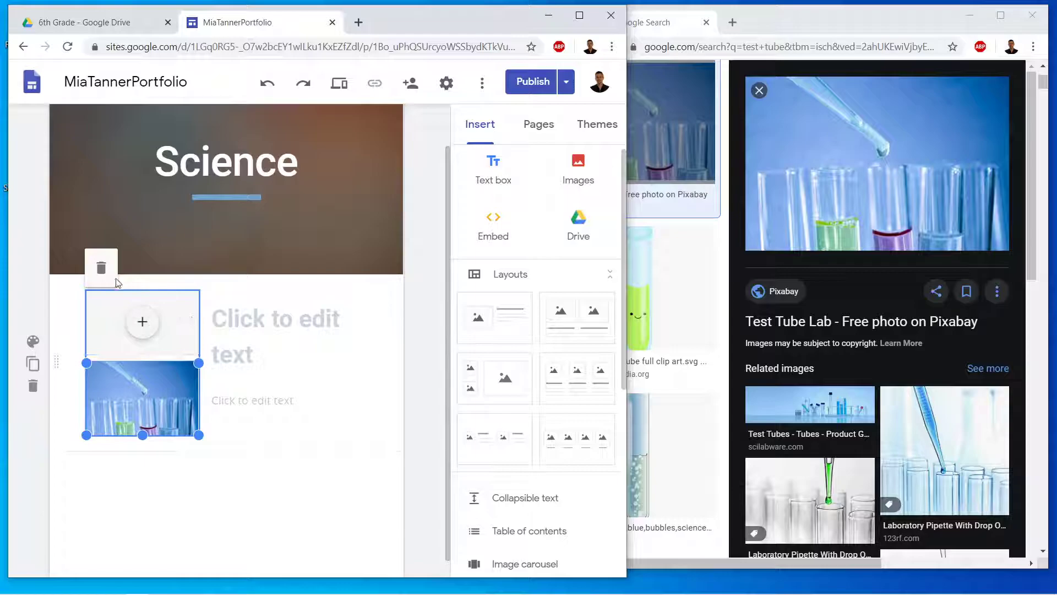
pyautogui.click(134, 269)
# Title the section Science and add lorem ipsum trimmed before 'Praesent'.
pyautogui.click(289, 348)
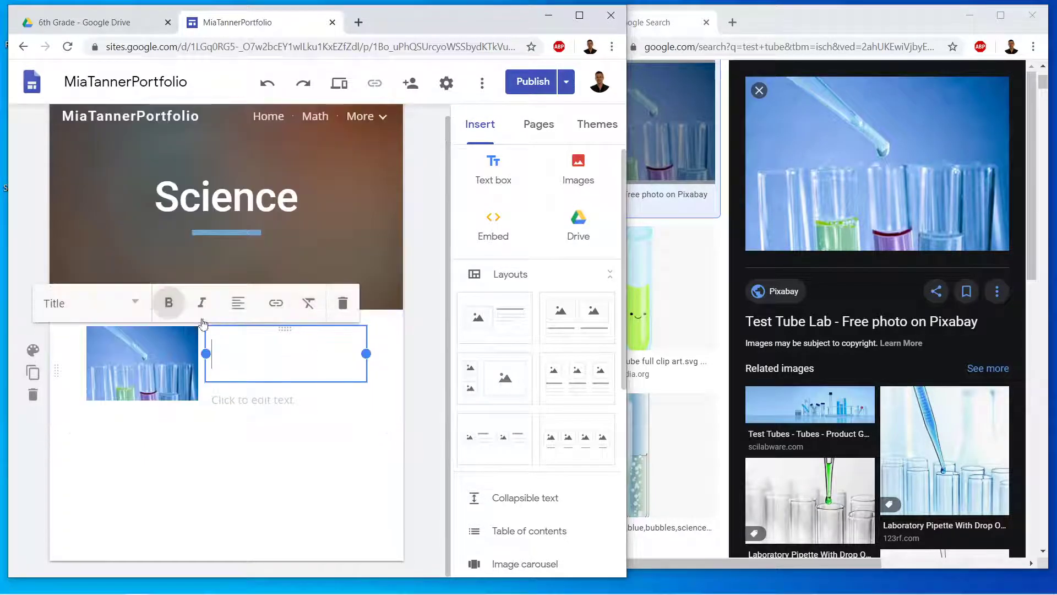
pyautogui.write('Science')
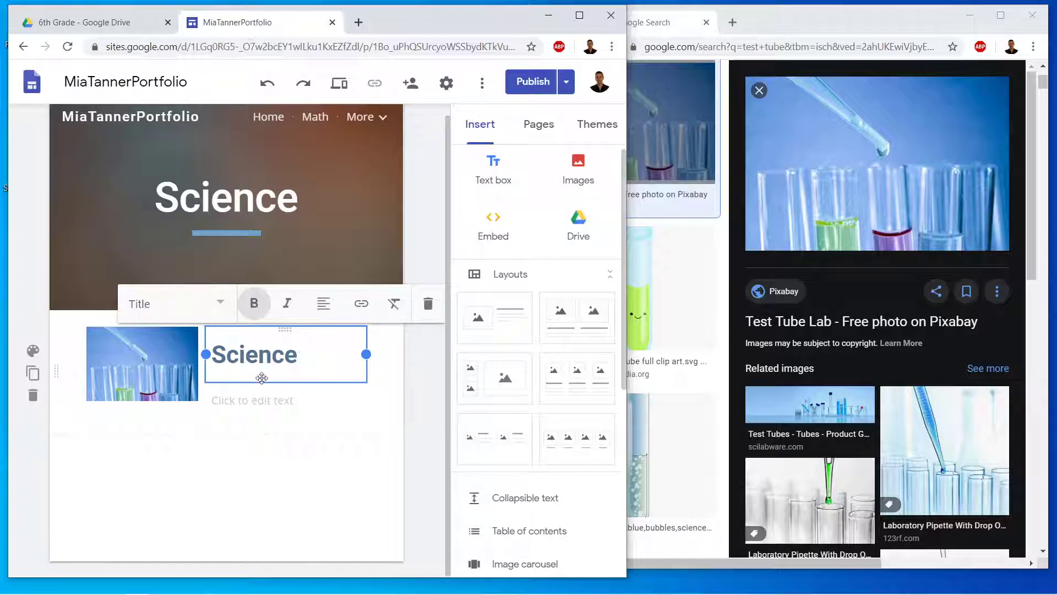
pyautogui.click(255, 399)
pyautogui.hotkey('ctrl', 'v')
pyautogui.moveTo(333, 494); pyautogui.dragTo(341, 198)
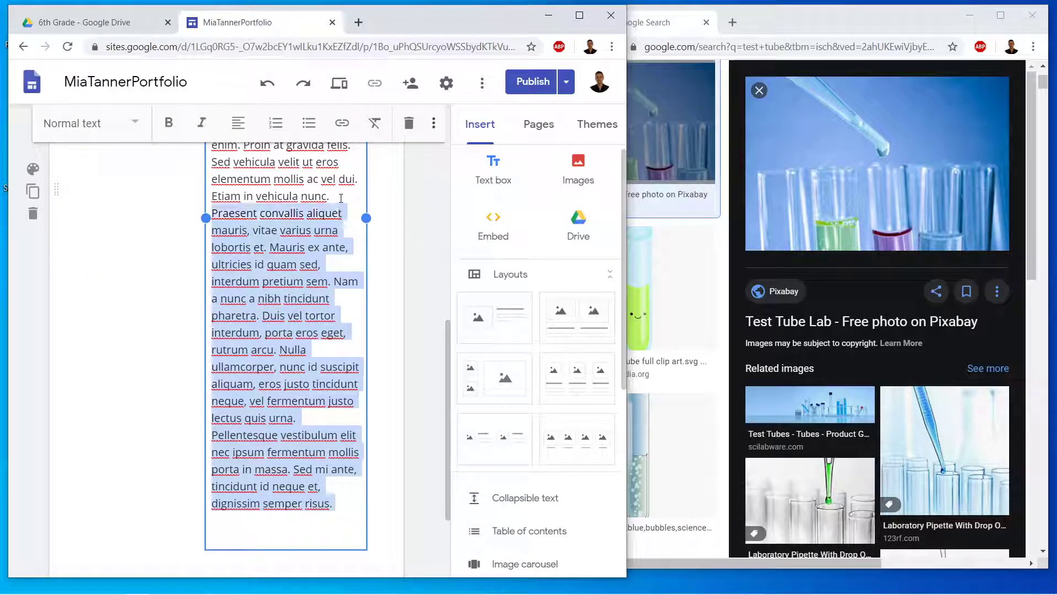
pyautogui.press('BackSpace')
pyautogui.scroll(5, 396, 293)
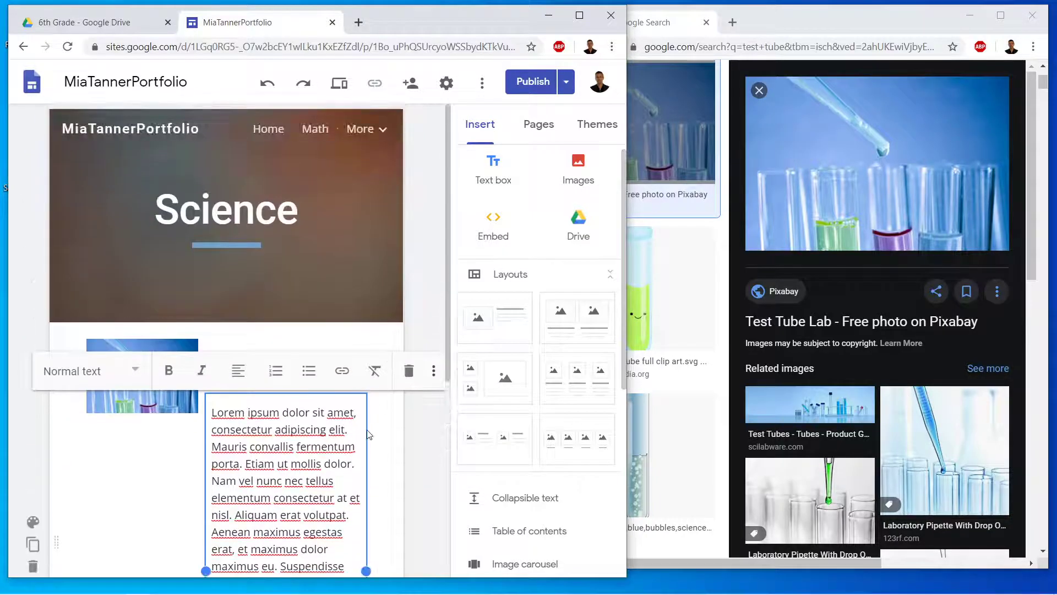
pyautogui.click(406, 440)
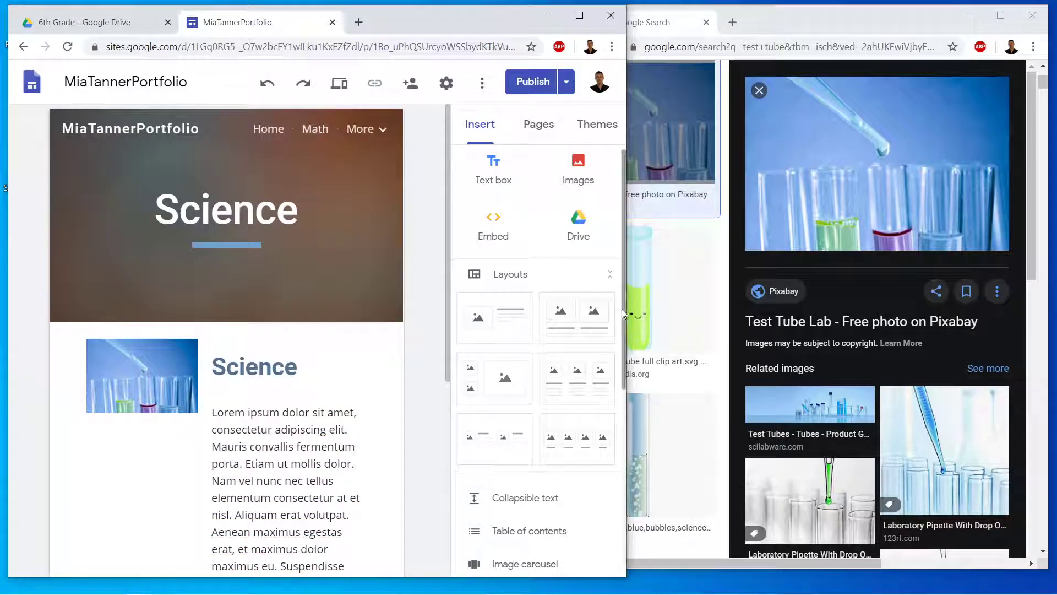
pyautogui.moveTo(627, 312); pyautogui.dragTo(809, 312)
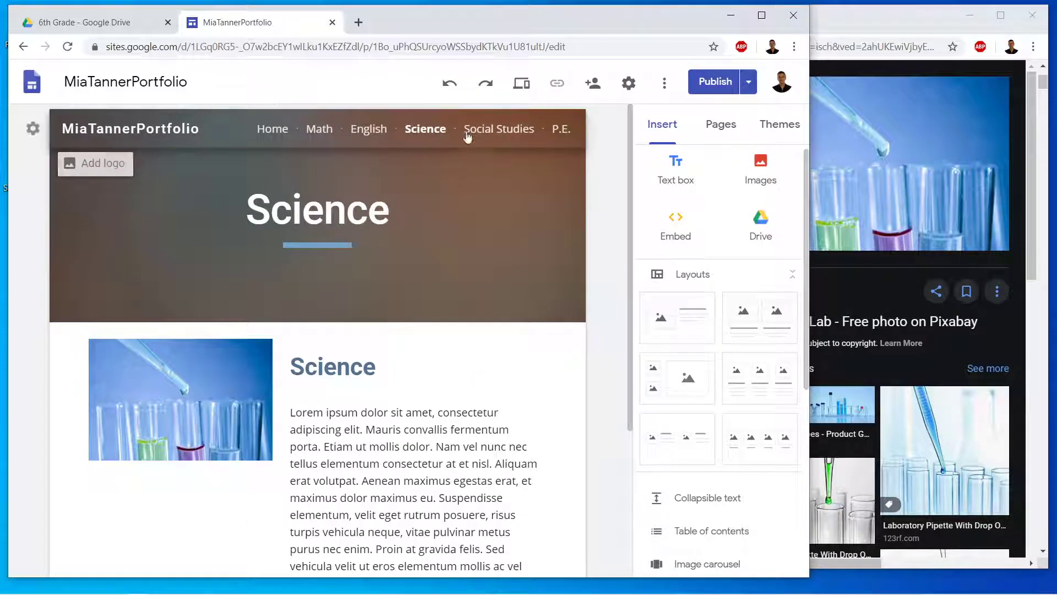
# Open the Social Studies page and preview the blank map from a 'world map' image search.
pyautogui.click(496, 133)
pyautogui.click(1023, 98)
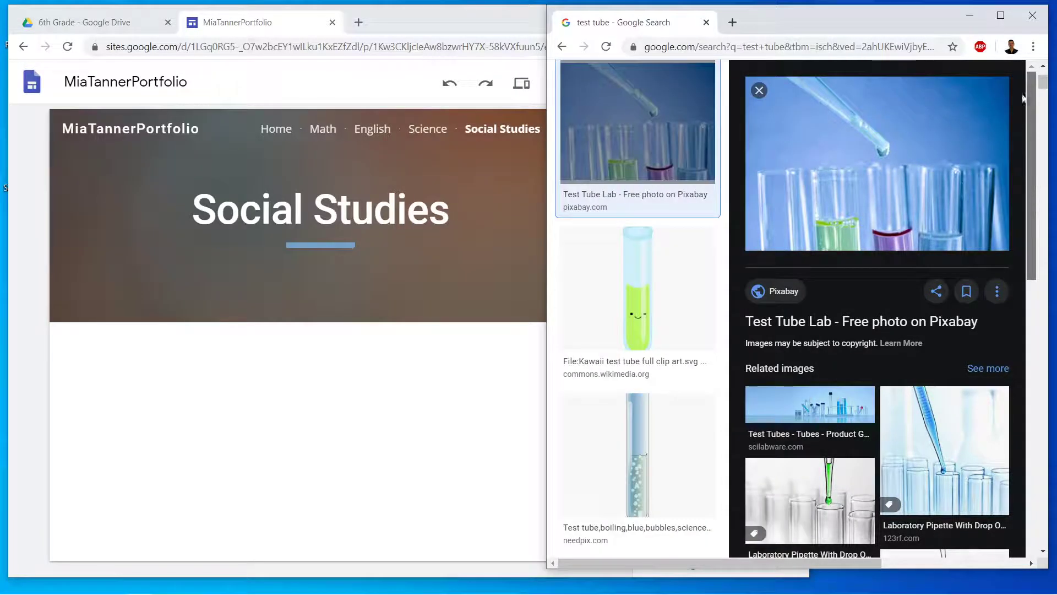
pyautogui.scroll(3, 722, 229)
pyautogui.moveTo(738, 89); pyautogui.dragTo(582, 95)
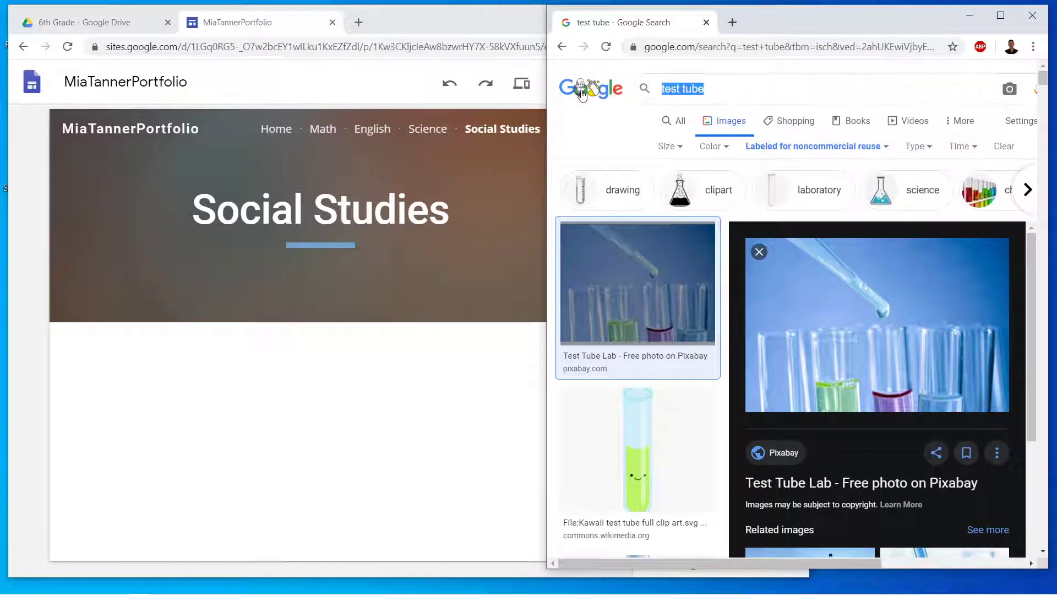
pyautogui.write('world map')
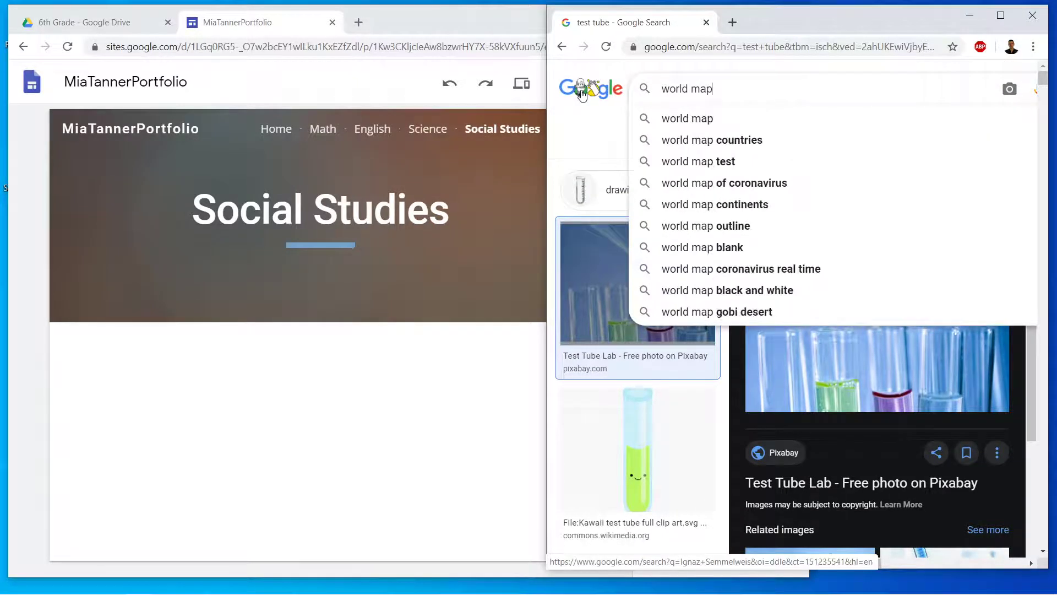
pyautogui.press('Return')
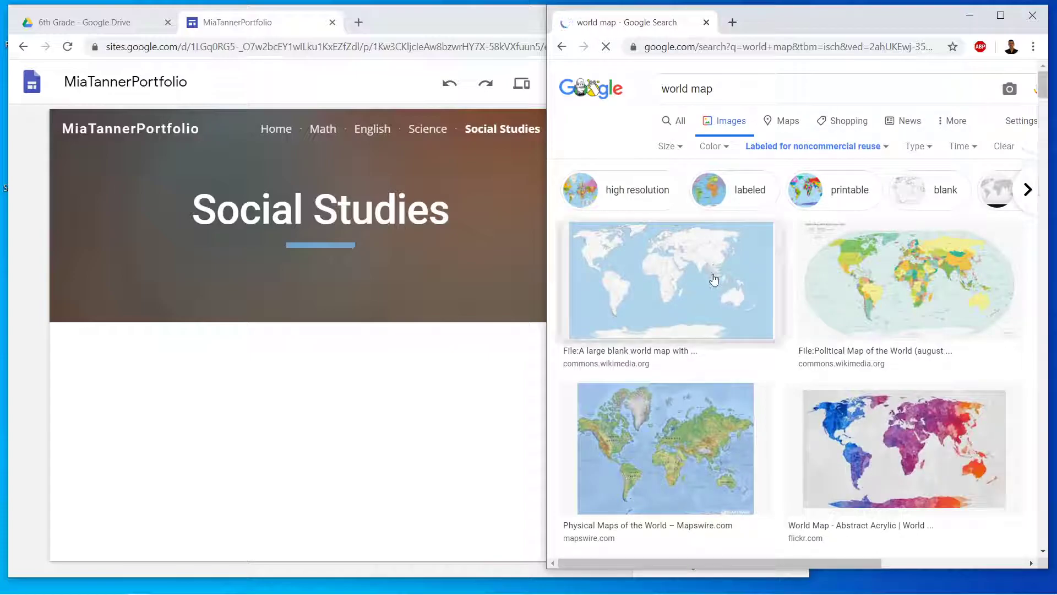
pyautogui.click(732, 308)
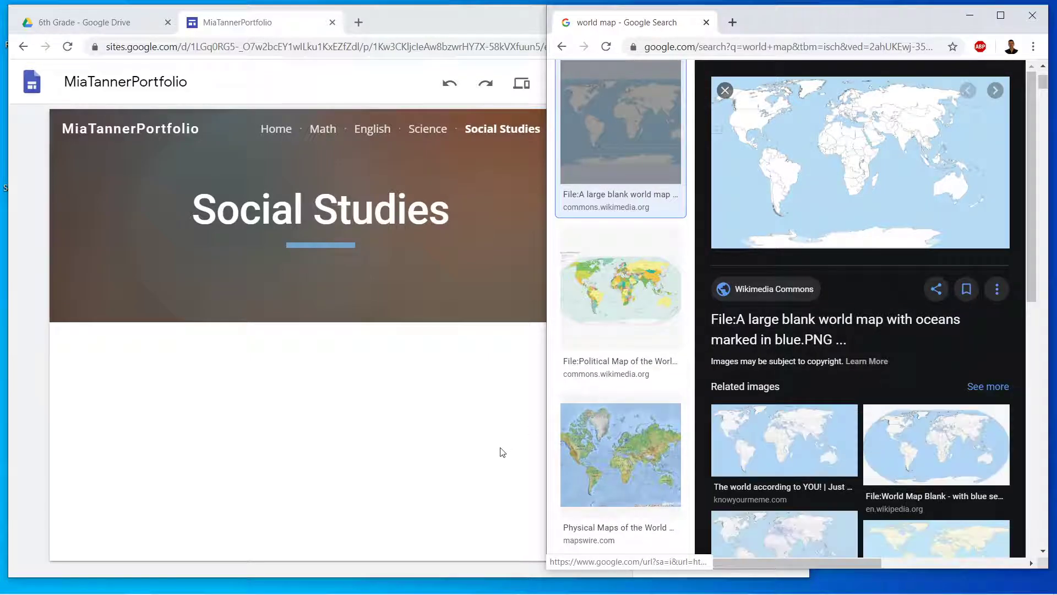
pyautogui.click(502, 453)
# Add an image-and-text section with the world map, deleting the empty image placeholder.
pyautogui.click(681, 326)
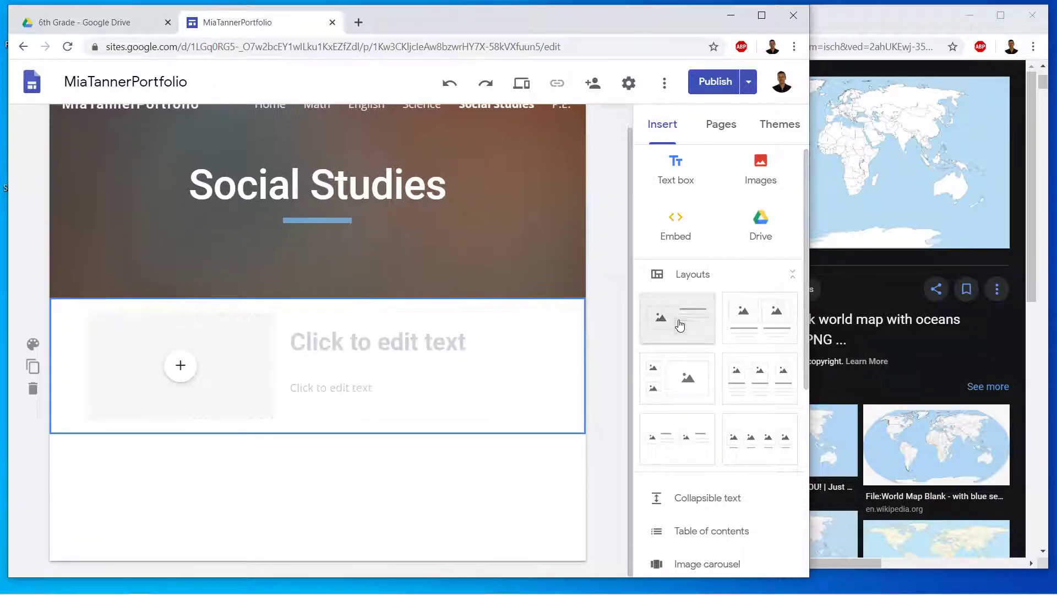
pyautogui.moveTo(916, 201); pyautogui.dragTo(230, 431)
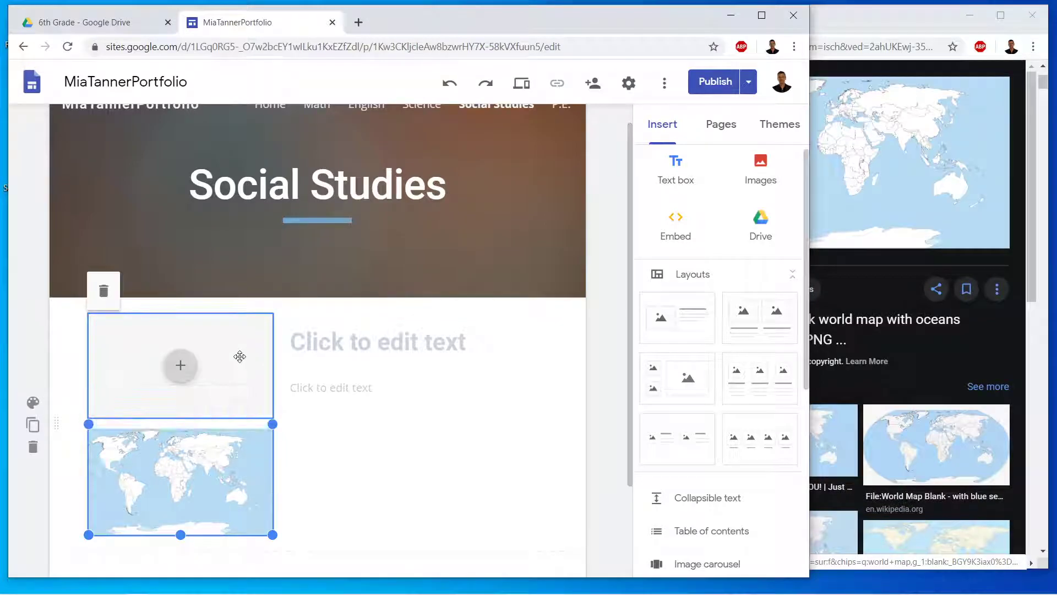
pyautogui.click(236, 365)
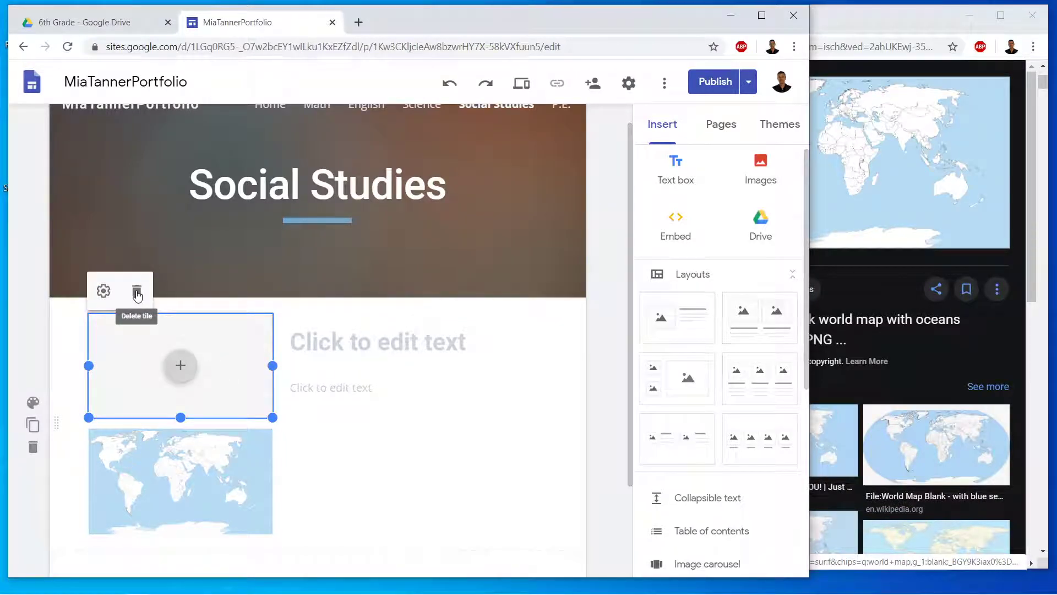
pyautogui.click(137, 292)
pyautogui.click(386, 336)
pyautogui.click(269, 335)
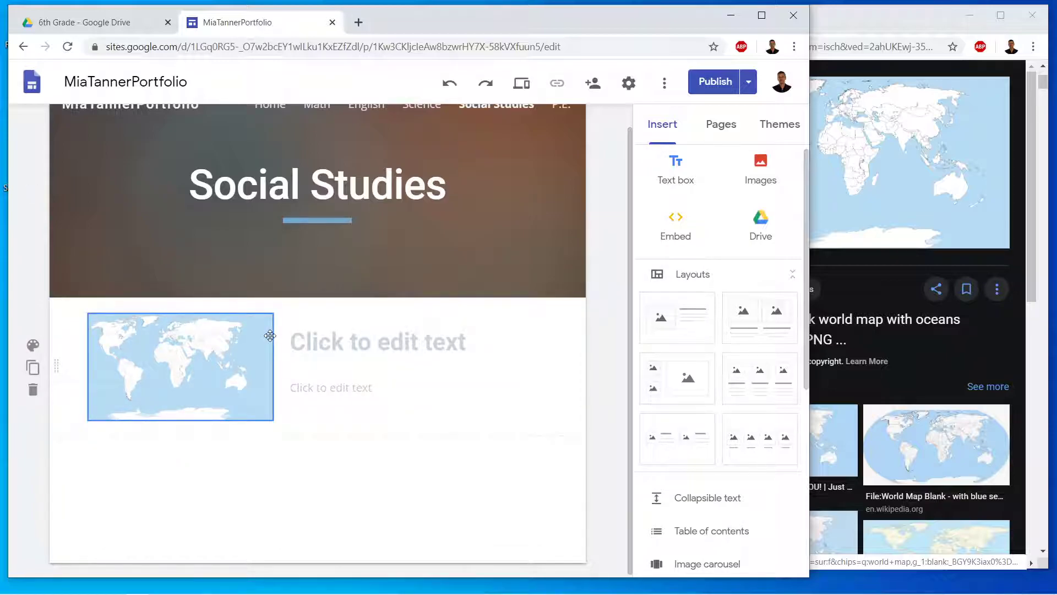
# Title the section Social Studies and add a shortened lorem ipsum paragraph.
pyautogui.click(348, 331)
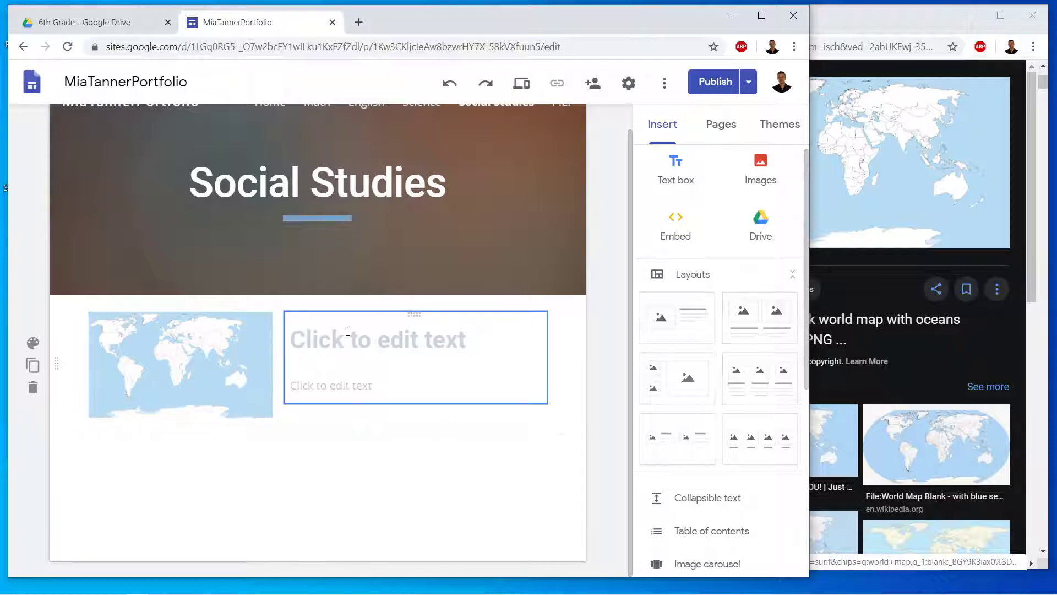
pyautogui.write('Social Studies')
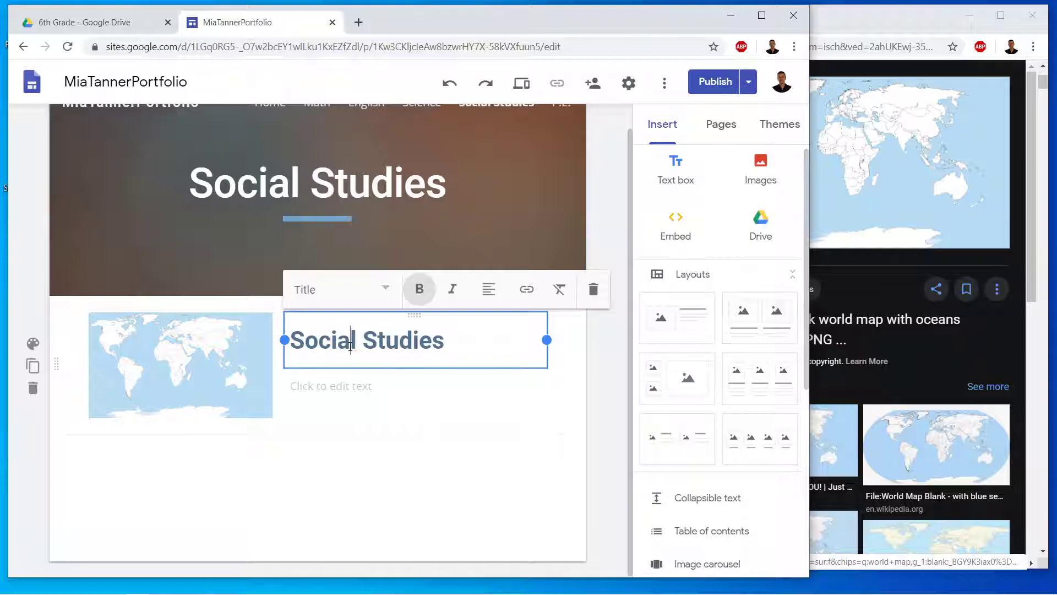
pyautogui.click(366, 389)
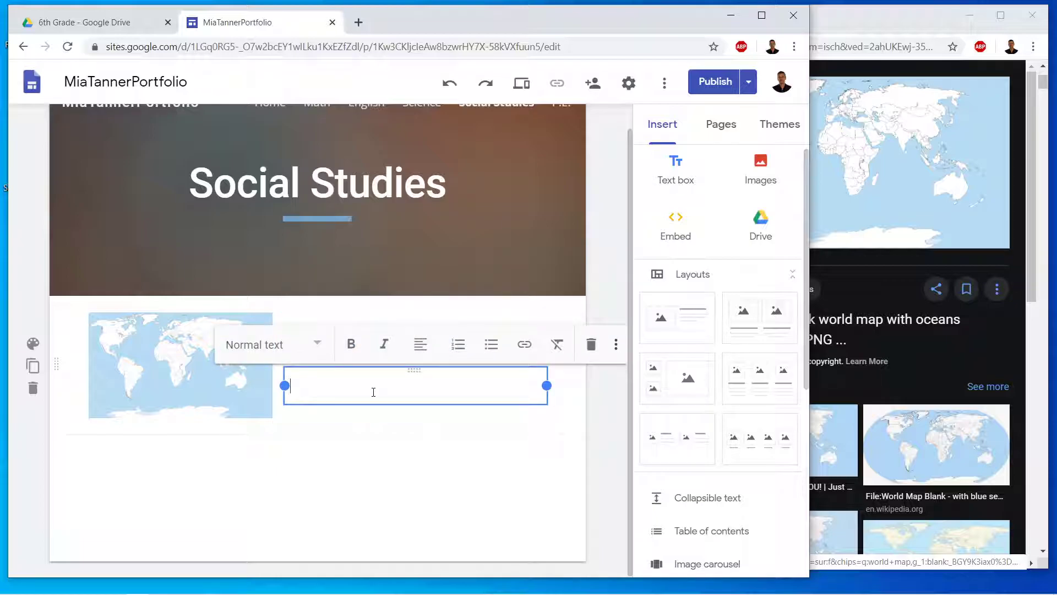
pyautogui.hotkey('ctrl', 'v')
pyautogui.moveTo(429, 502); pyautogui.dragTo(362, 232)
pyautogui.press('BackSpace')
pyautogui.moveTo(412, 485); pyautogui.dragTo(303, 403)
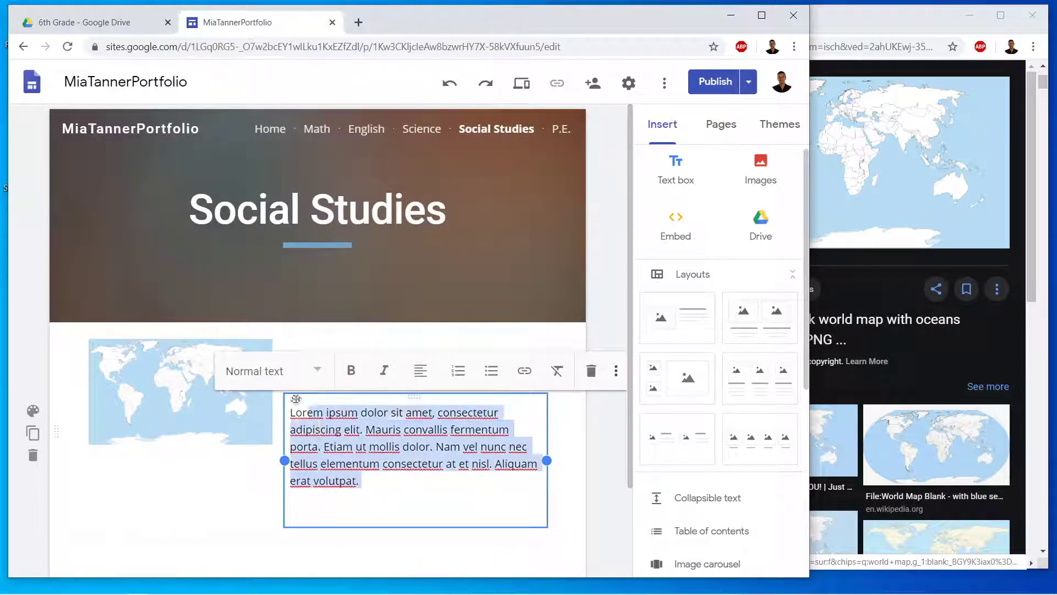
pyautogui.click(601, 221)
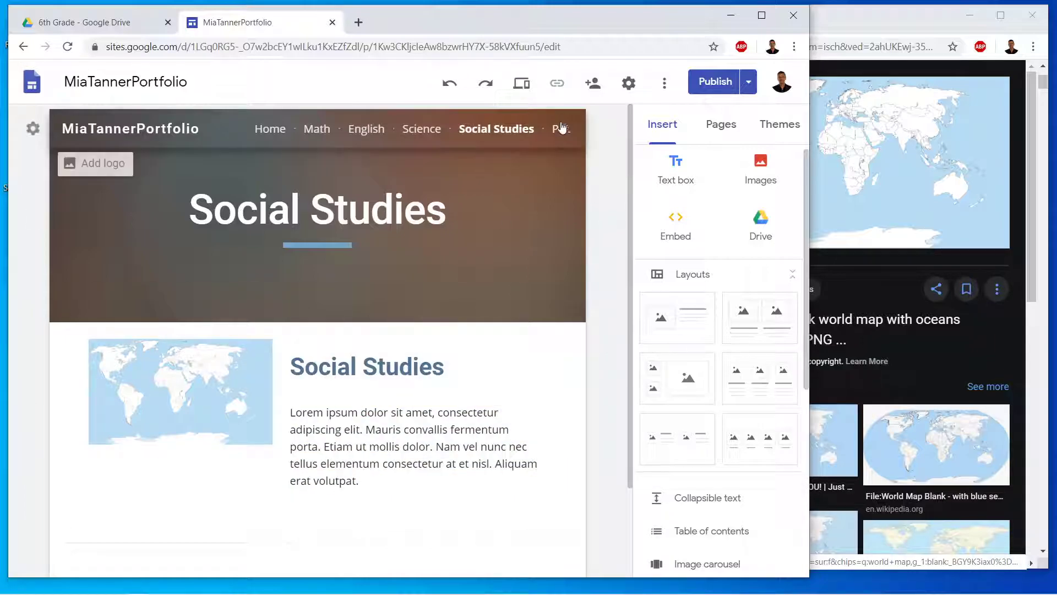
pyautogui.click(562, 127)
# Close the Wikimedia tab, search images for 'running shoes' and preview the green-laced shoe photo.
pyautogui.click(955, 163)
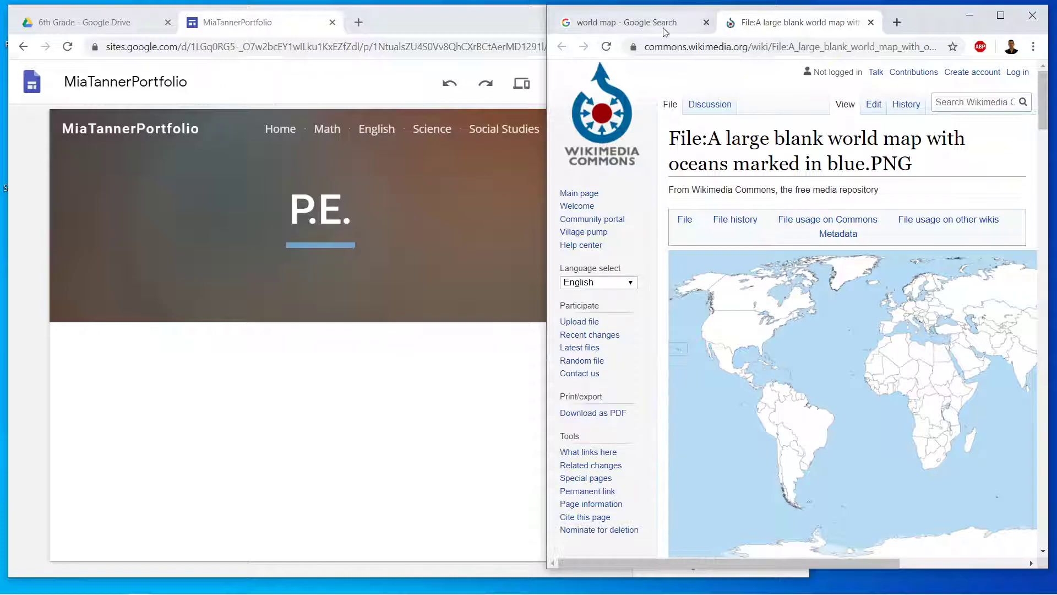
pyautogui.click(871, 22)
pyautogui.scroll(3, 826, 153)
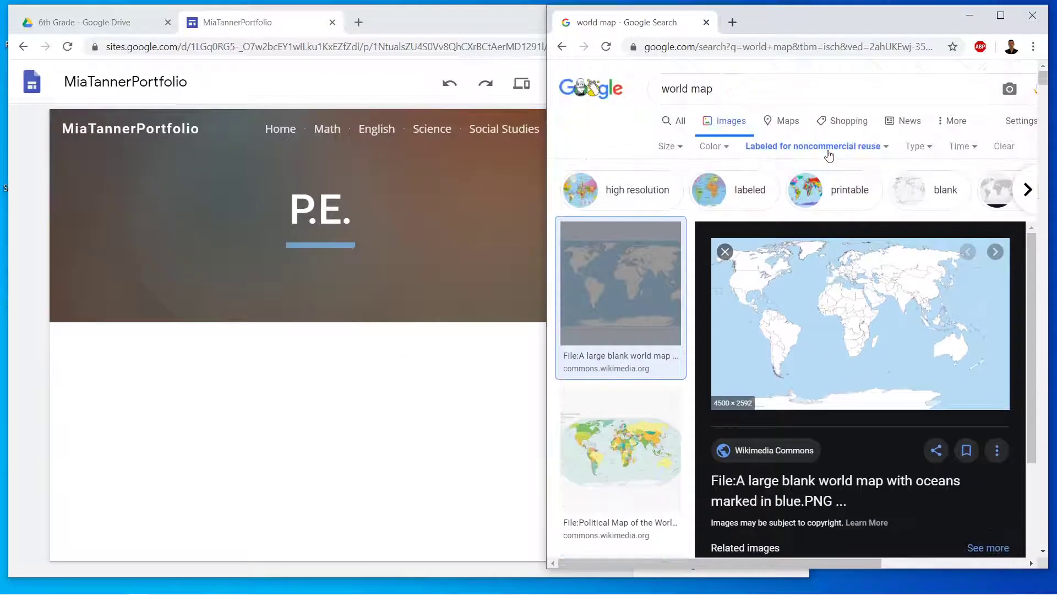
pyautogui.write('nning shoes')
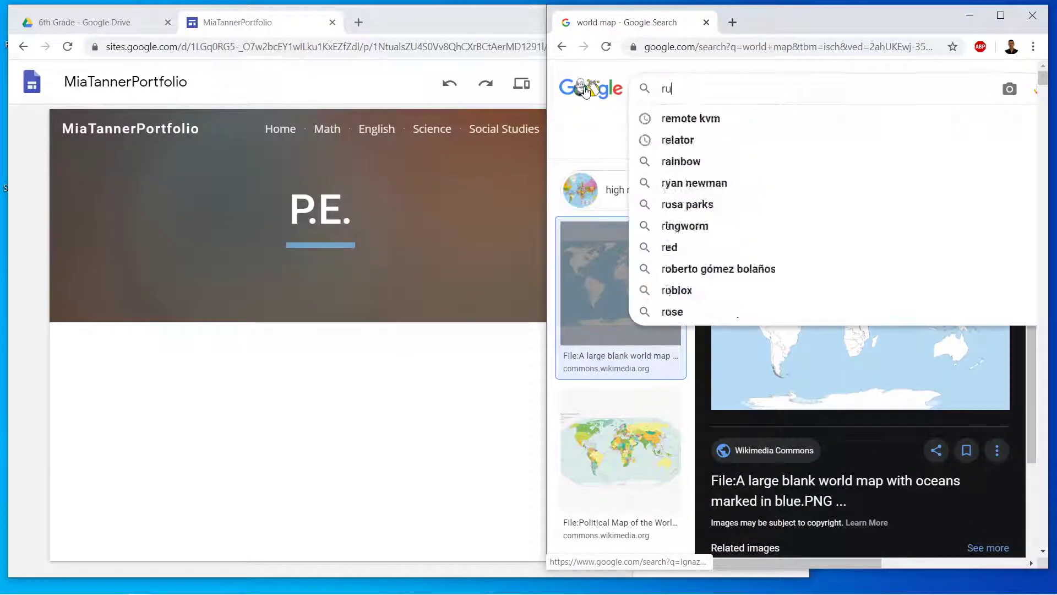
pyautogui.press('Return')
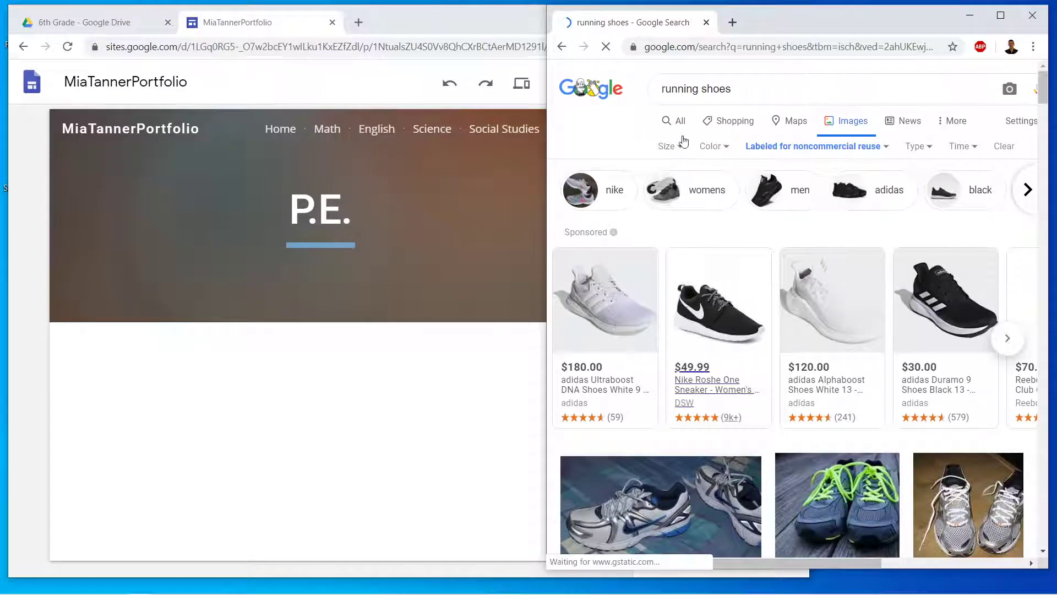
pyautogui.scroll(-5, 776, 324)
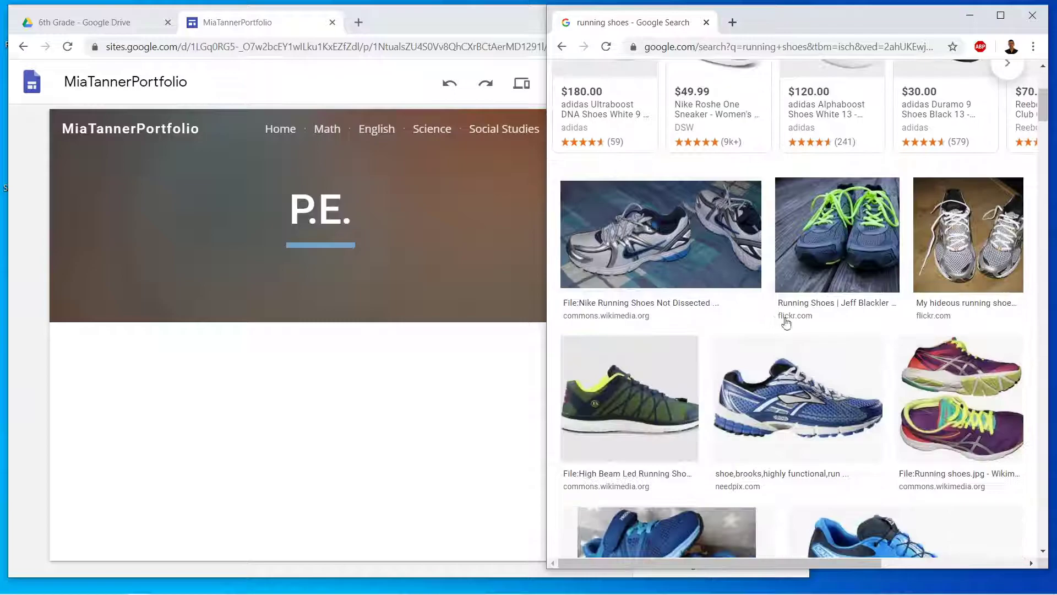
pyautogui.click(864, 257)
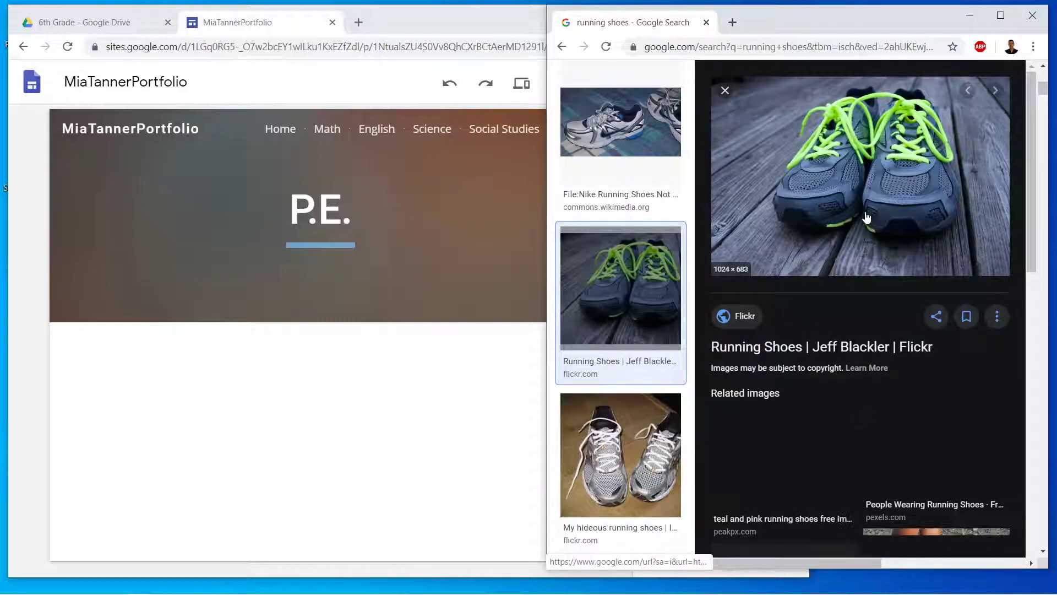
pyautogui.moveTo(869, 218); pyautogui.dragTo(848, 308)
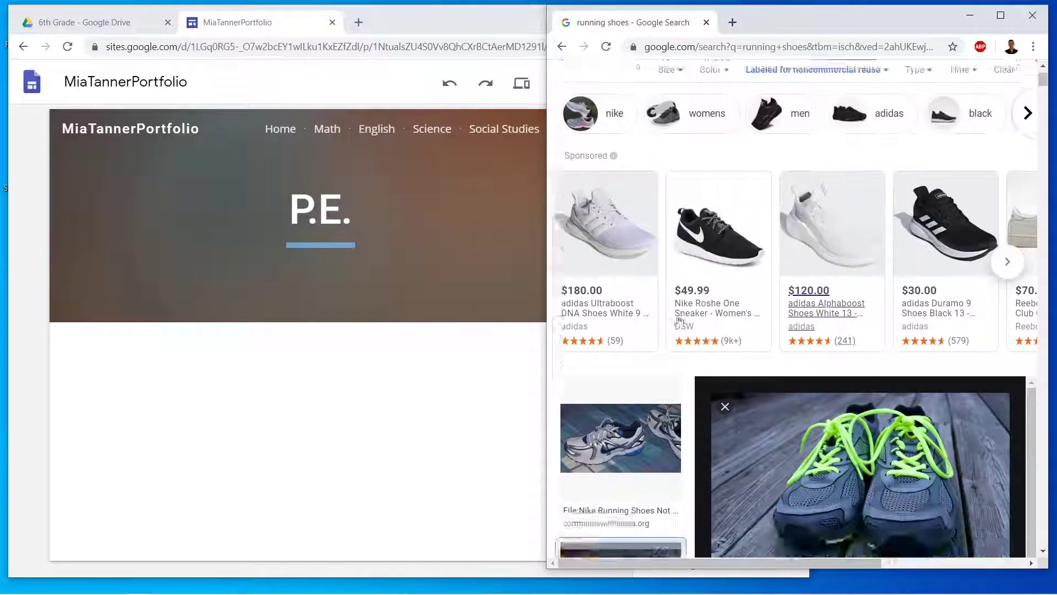
pyautogui.click(413, 420)
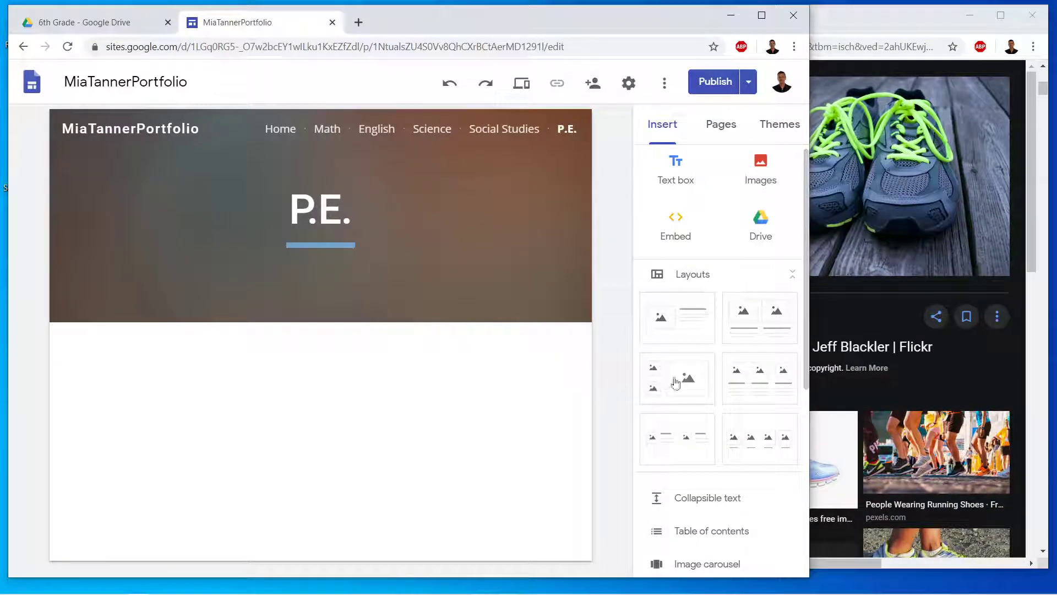
# Add the image-and-text layout with the green-laced shoe photo and remove the empty image tile.
pyautogui.click(689, 328)
pyautogui.click(886, 223)
pyautogui.moveTo(886, 223); pyautogui.dragTo(243, 425)
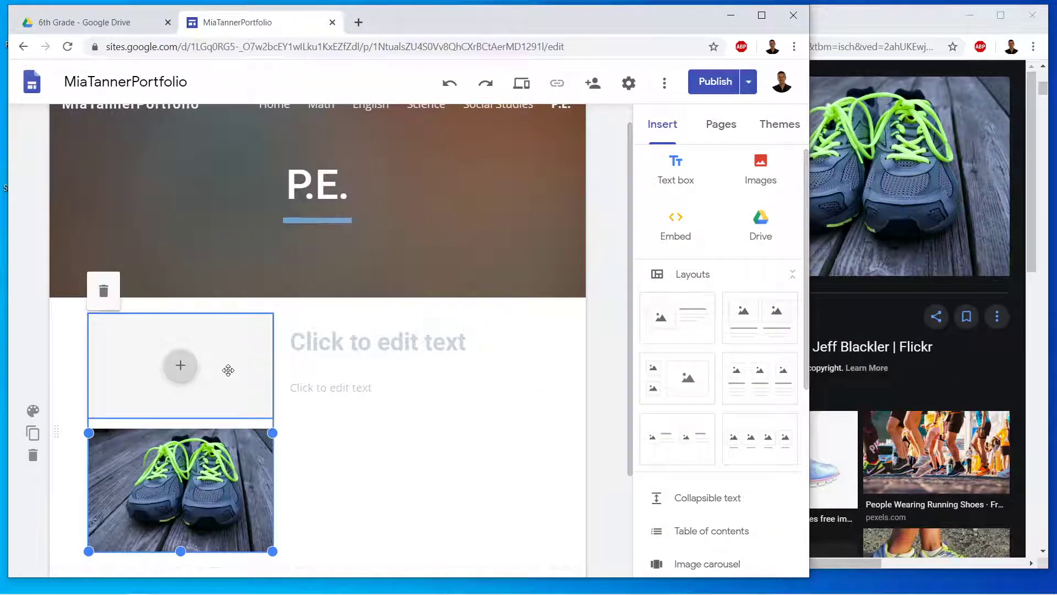
pyautogui.click(245, 344)
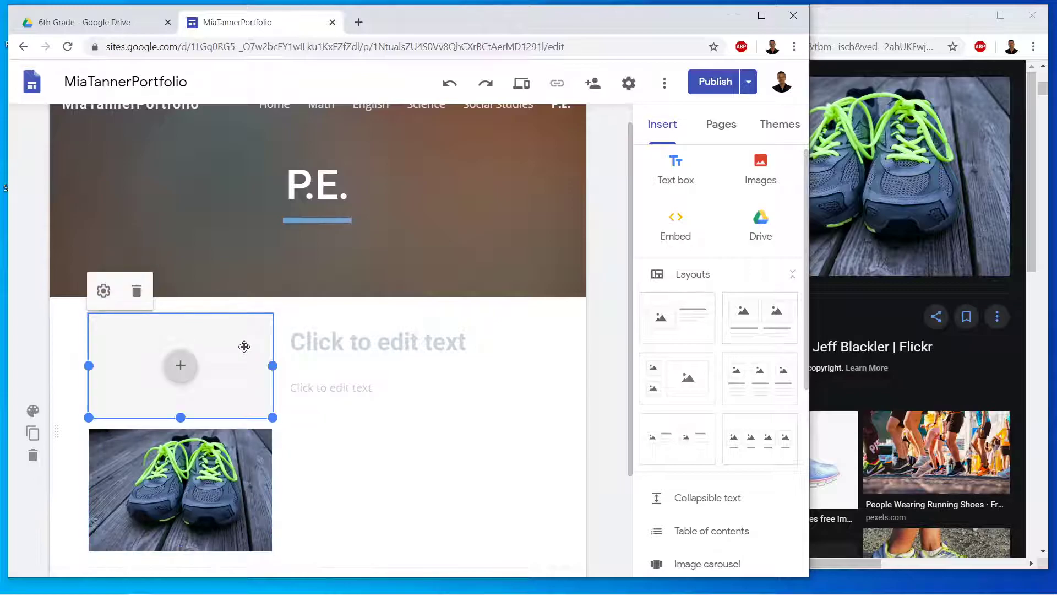
pyautogui.click(137, 292)
# Title the section 'P.E.' and paste the lorem ipsum paragraph into the body text.
pyautogui.click(383, 348)
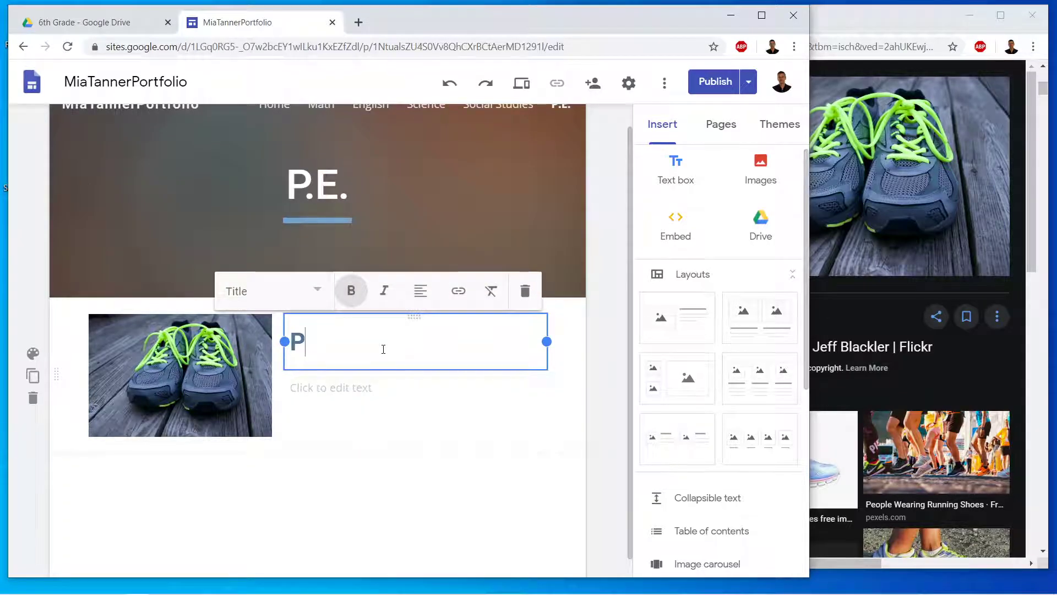
pyautogui.click(386, 392)
pyautogui.write('Lorem ipsum dolor sit amet, consectetur adipiscing elit. Mauris convallis fermentum porta. Etiam ut mollis dolor. Nam vel nunc nec tellus elementum consectetur at et nisl. Aliquam erat volutpat.')
pyautogui.click(606, 456)
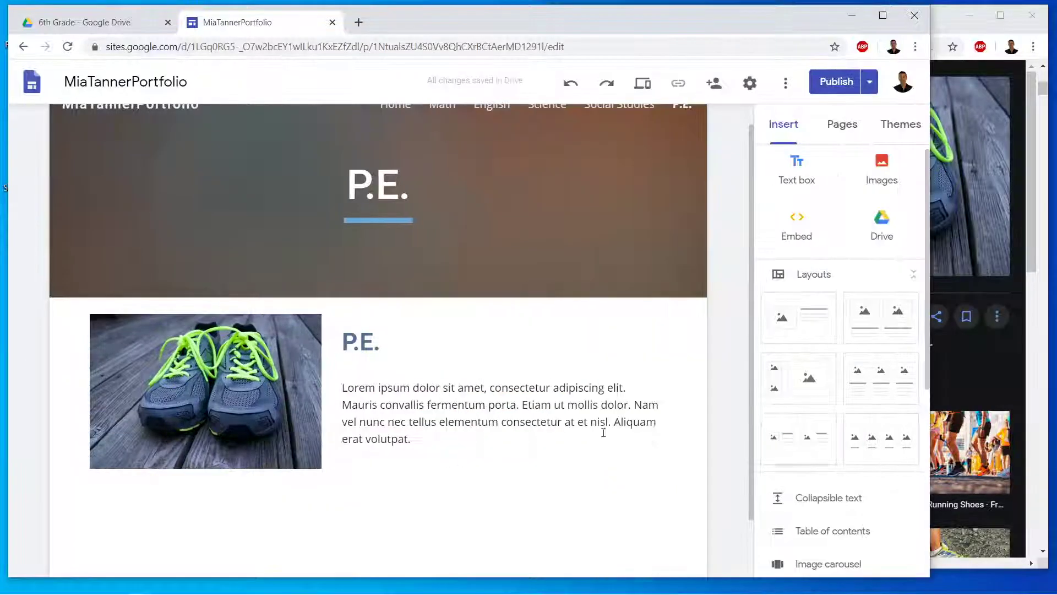
pyautogui.scroll(1, 707, 423)
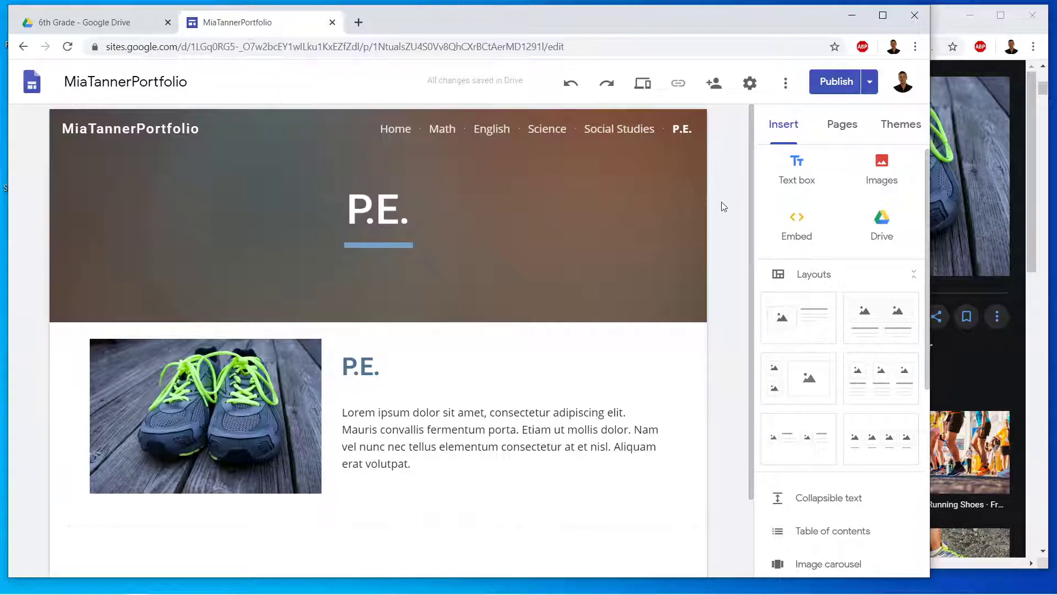
# Review the changes, publish the MiaTannerPortfolio site, and choose to view it live.
pyautogui.click(839, 81)
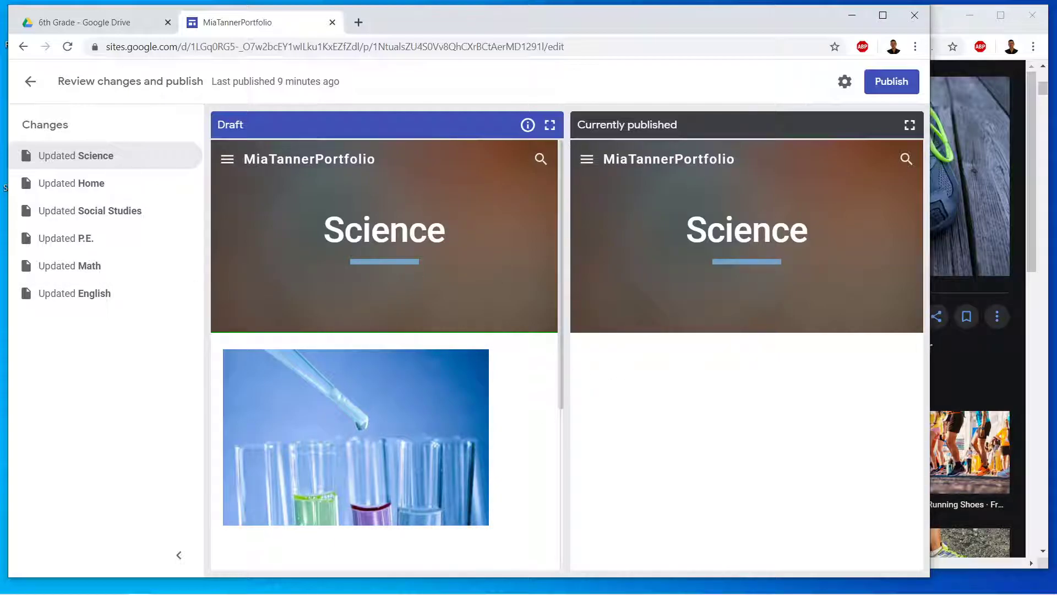
pyautogui.click(903, 86)
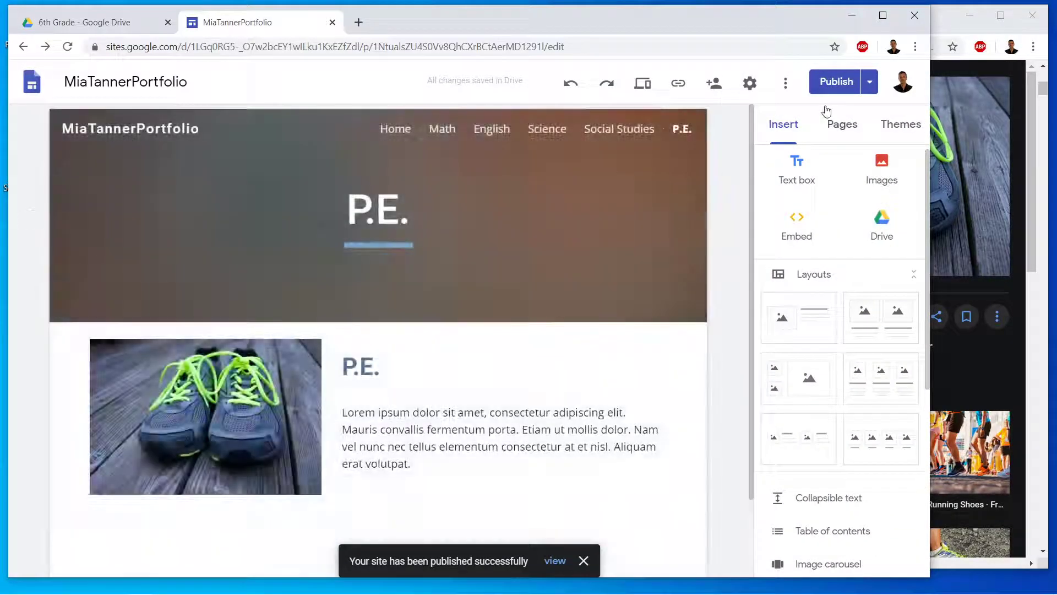
pyautogui.click(869, 82)
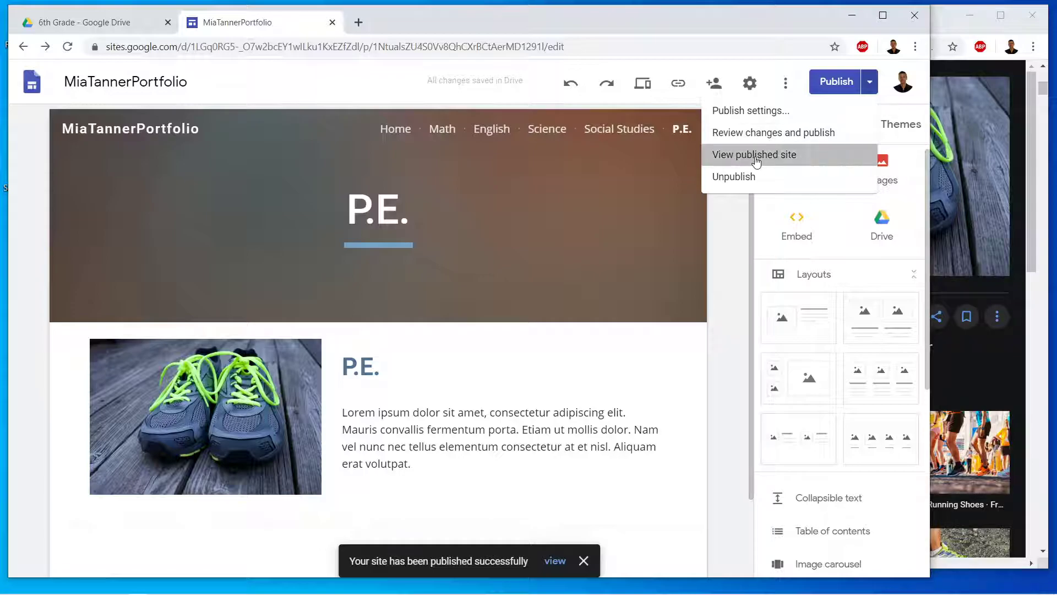
pyautogui.click(756, 157)
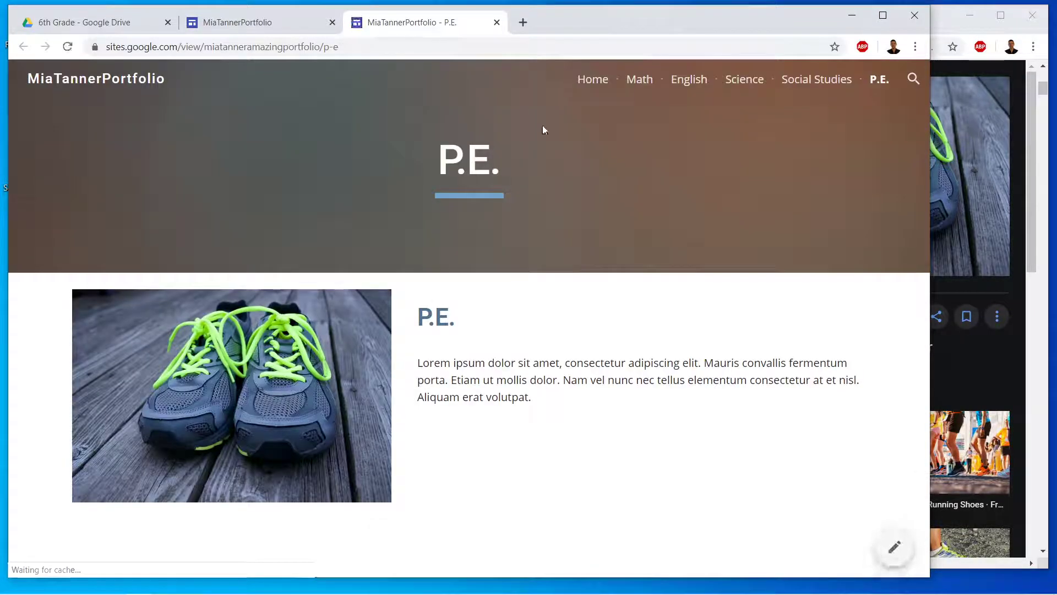
# On the published site, open Home, select the site's address, then go to the Math page.
pyautogui.click(600, 81)
pyautogui.moveTo(404, 47); pyautogui.dragTo(136, 48)
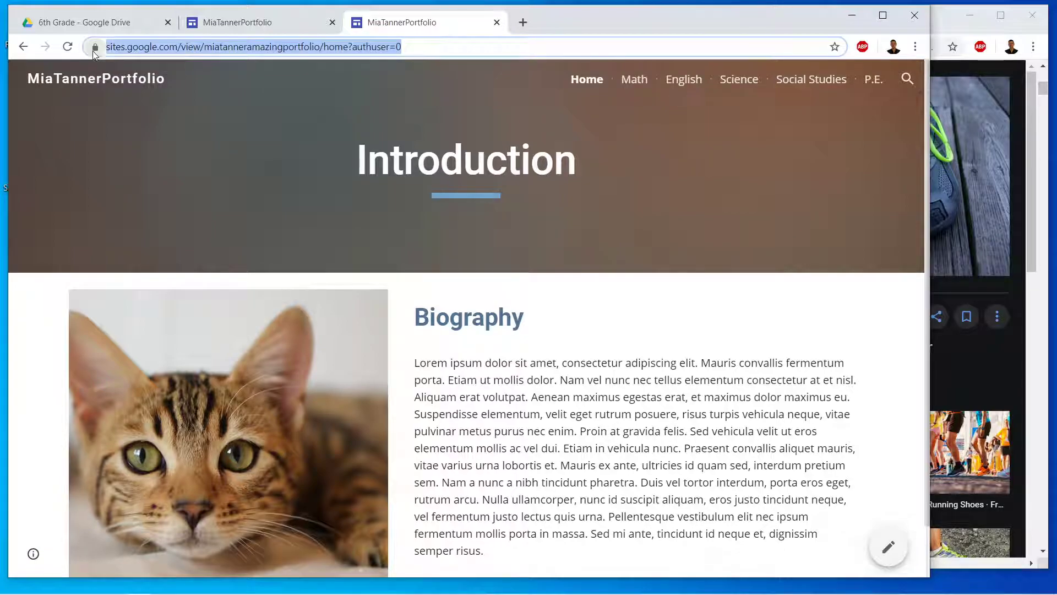
pyautogui.click(421, 46)
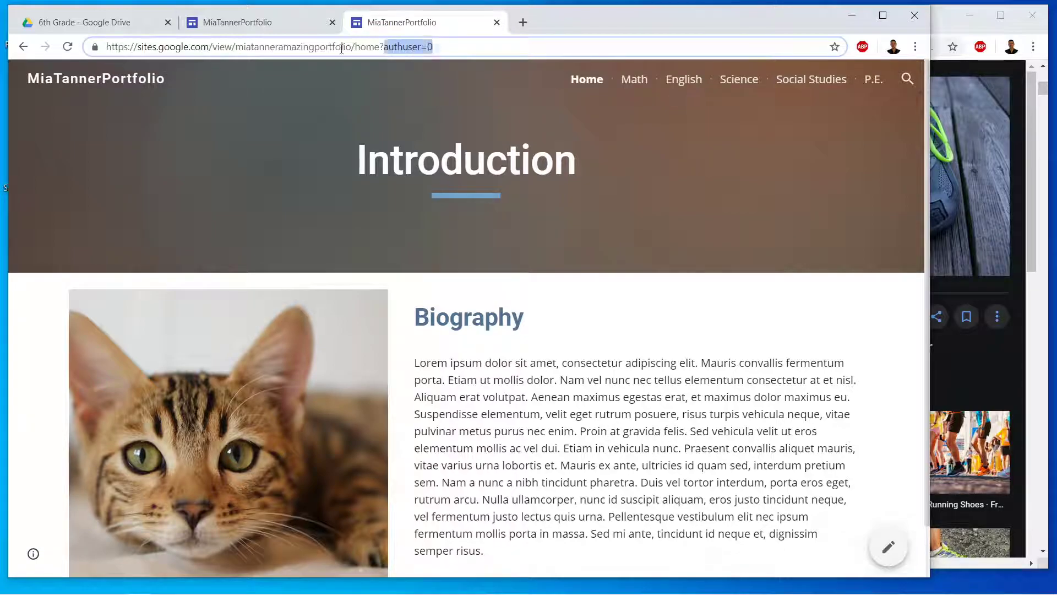
pyautogui.moveTo(363, 48); pyautogui.dragTo(41, 55)
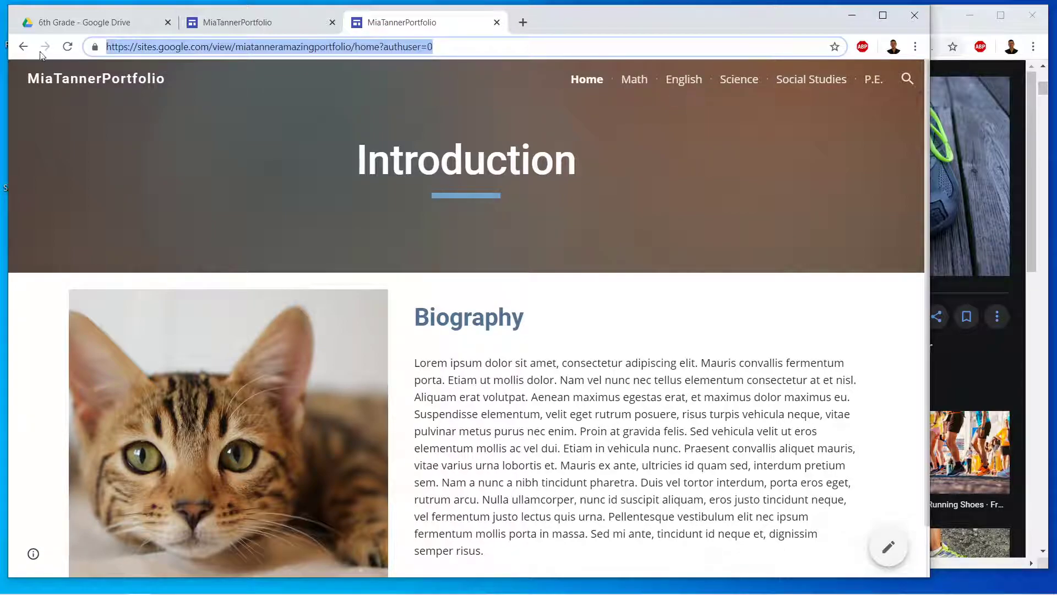
pyautogui.click(634, 83)
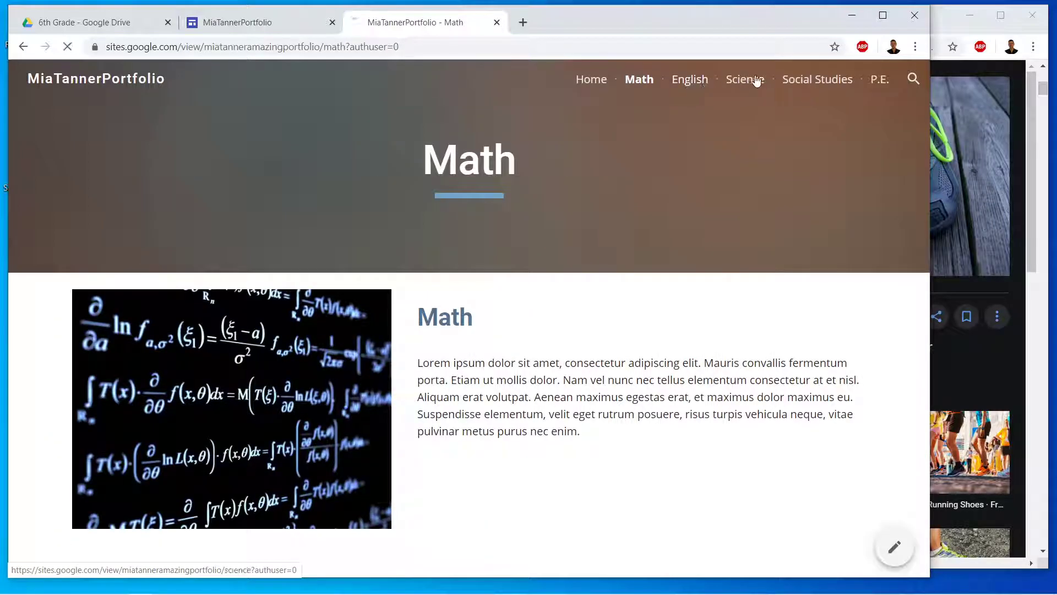